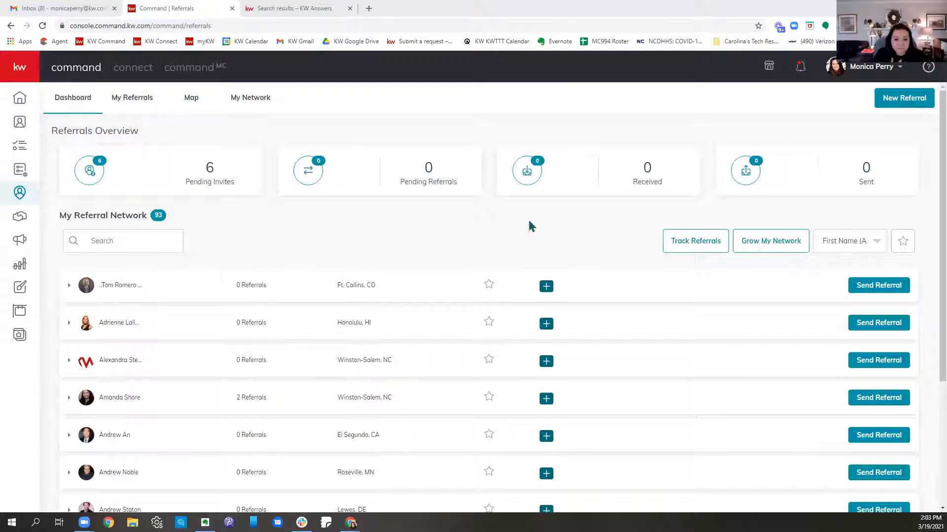
Step: Open the referral map and search it for Portland, Maine
scroll(560, 211, "down", 3)
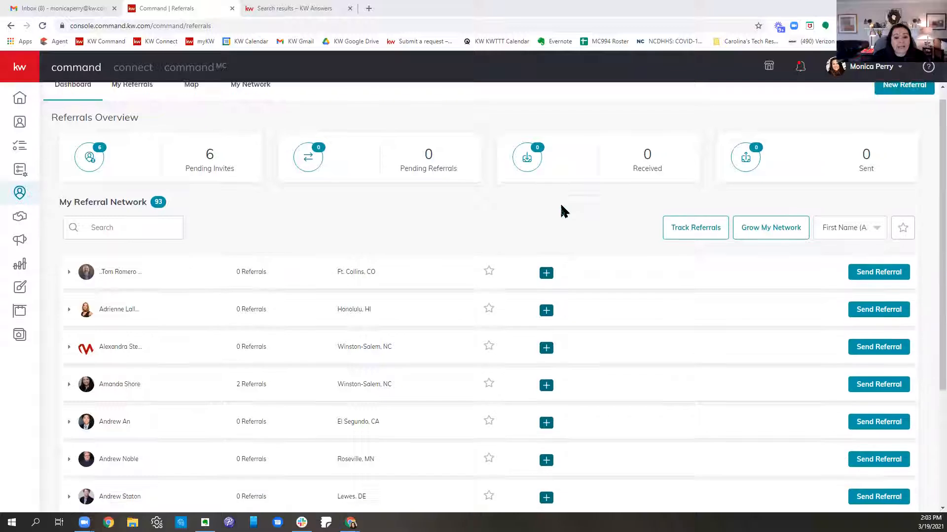
scroll(563, 211, "up", 3)
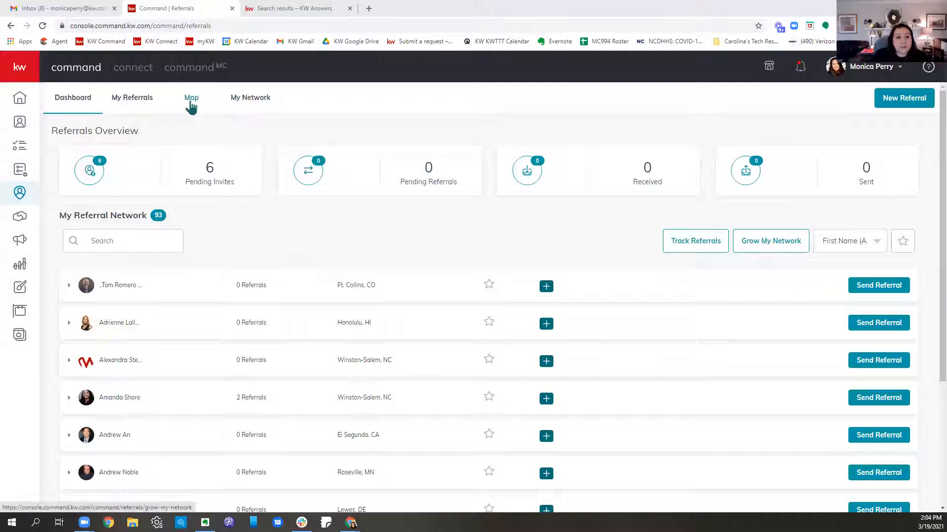
left_click(191, 99)
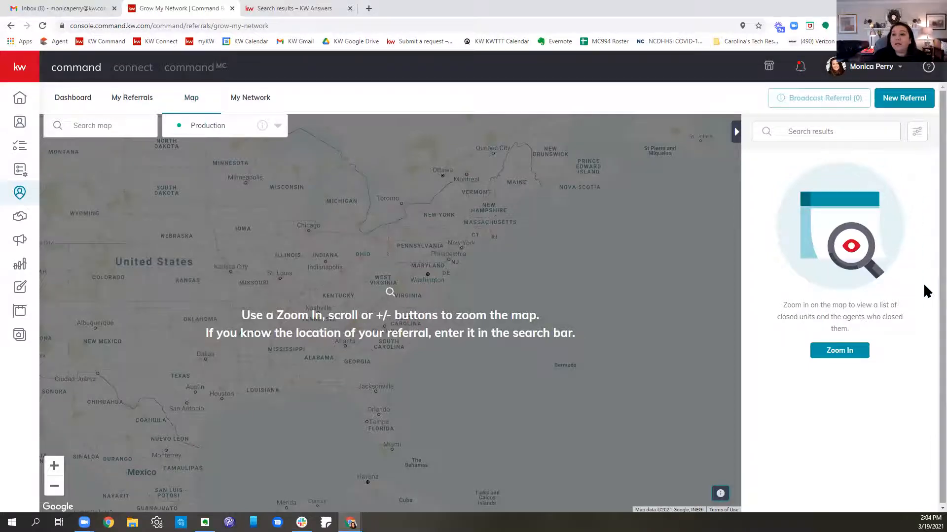
left_click(89, 129)
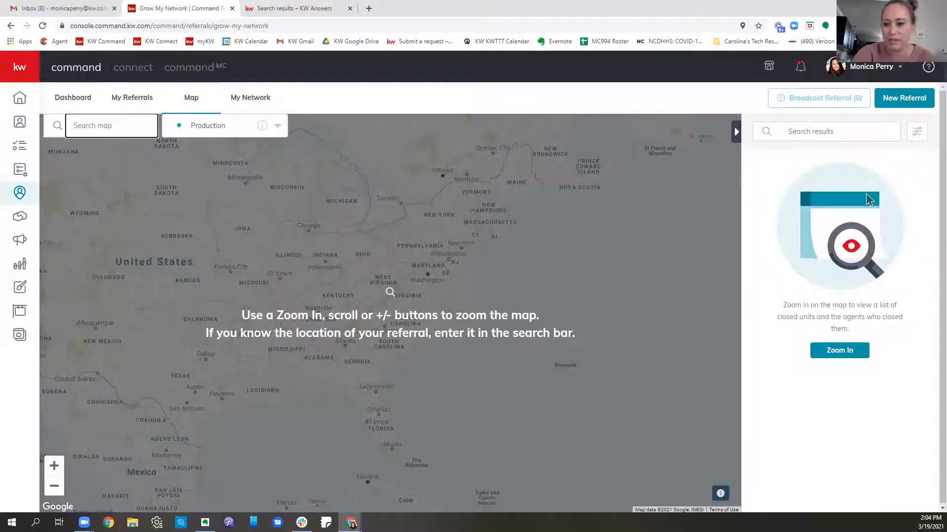
type("portland,")
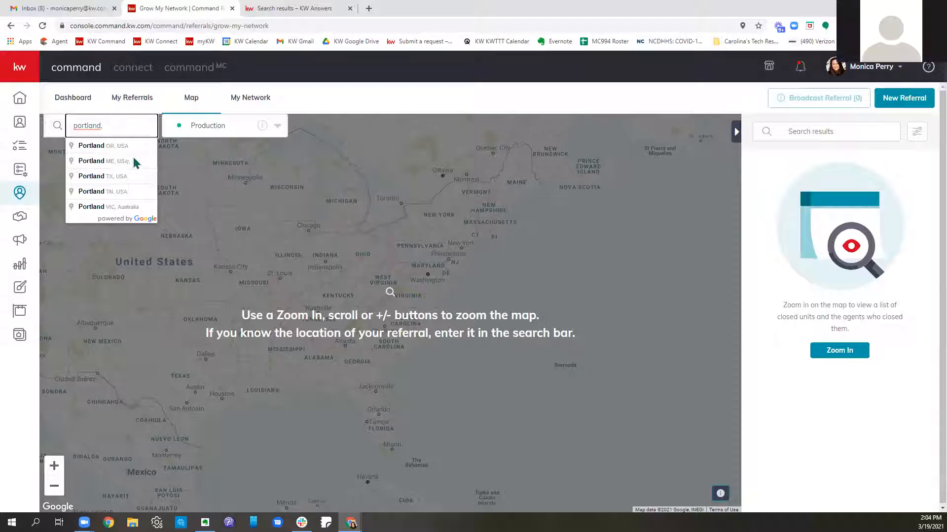
type("maine")
key("Return")
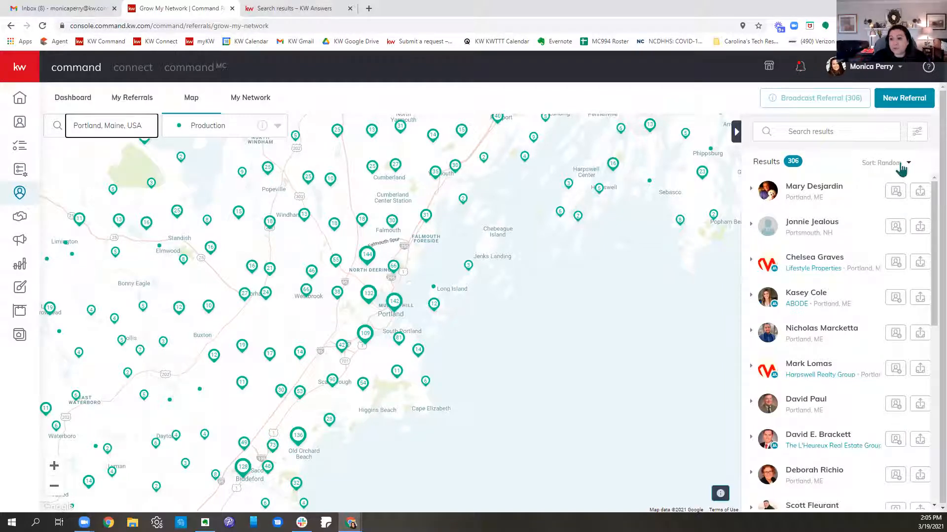
Step: Sort the Portland agent results by Closed Units and by Listings Sold
left_click(901, 167)
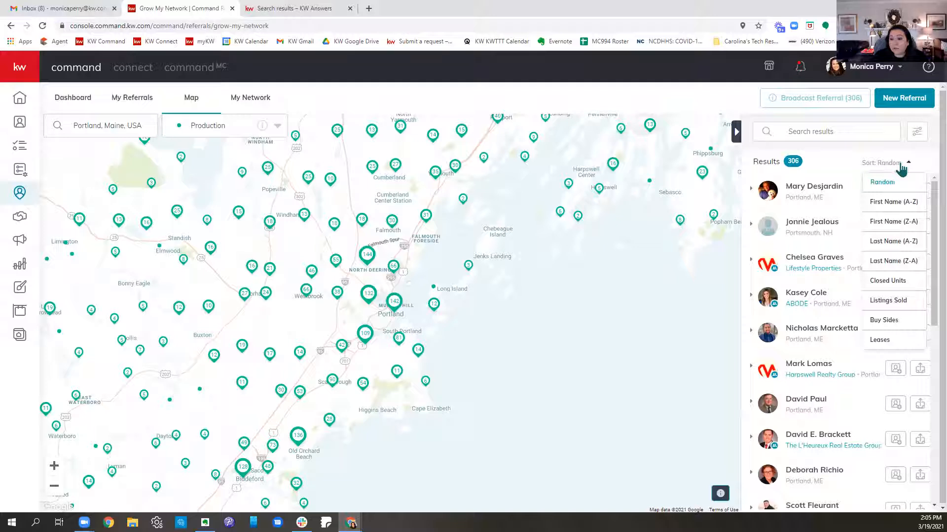
left_click(896, 282)
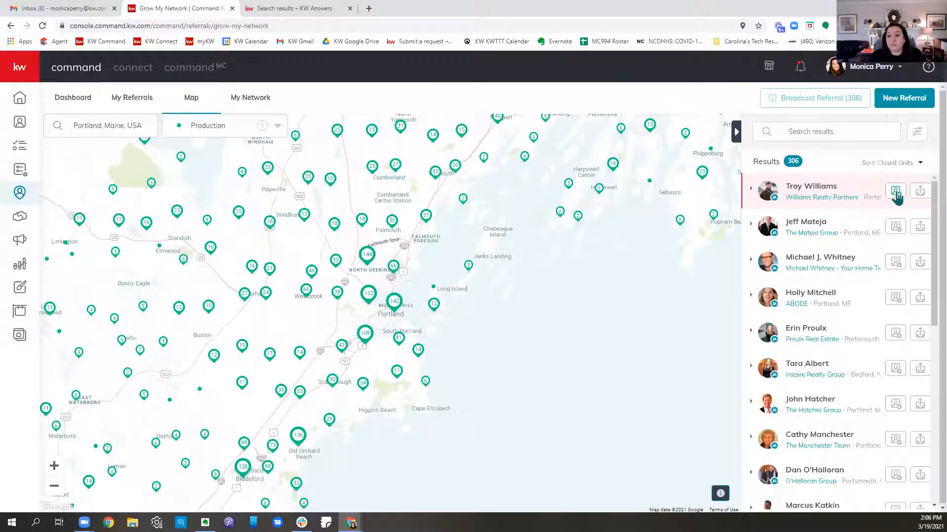
left_click(902, 162)
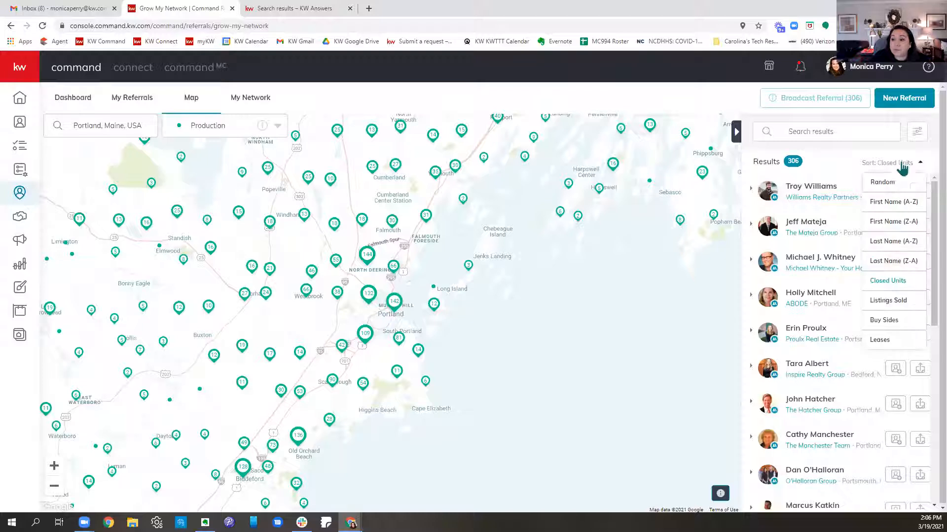
left_click(896, 305)
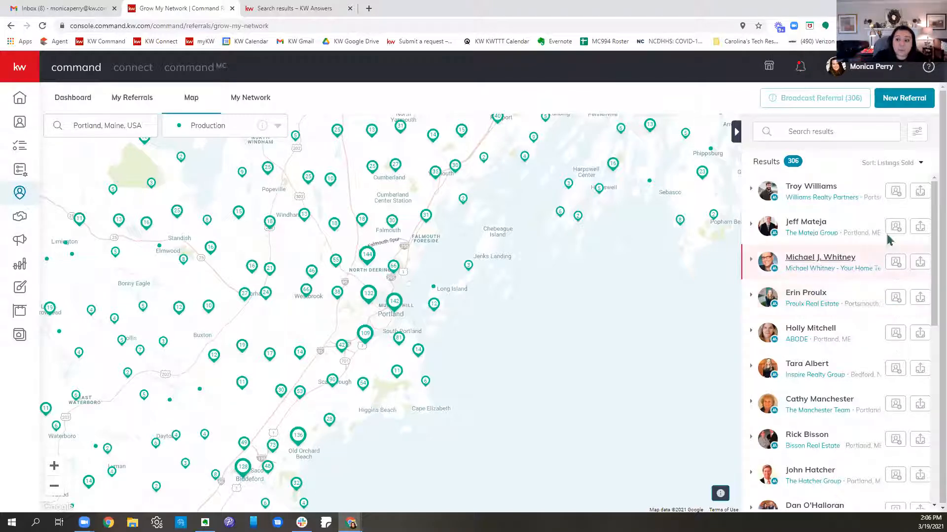
Step: Sort the agent results by Buy Sides and expand the details of the Townsend team's agent
left_click(896, 164)
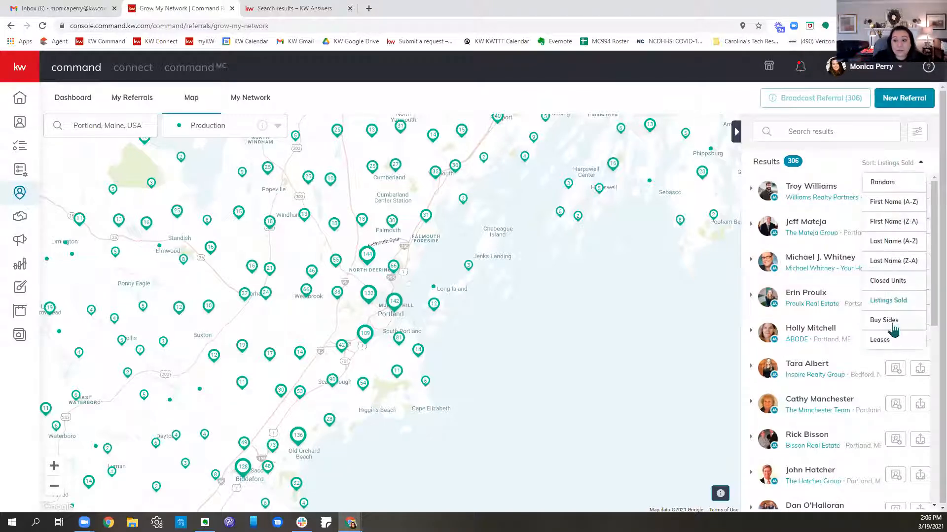
left_click(892, 326)
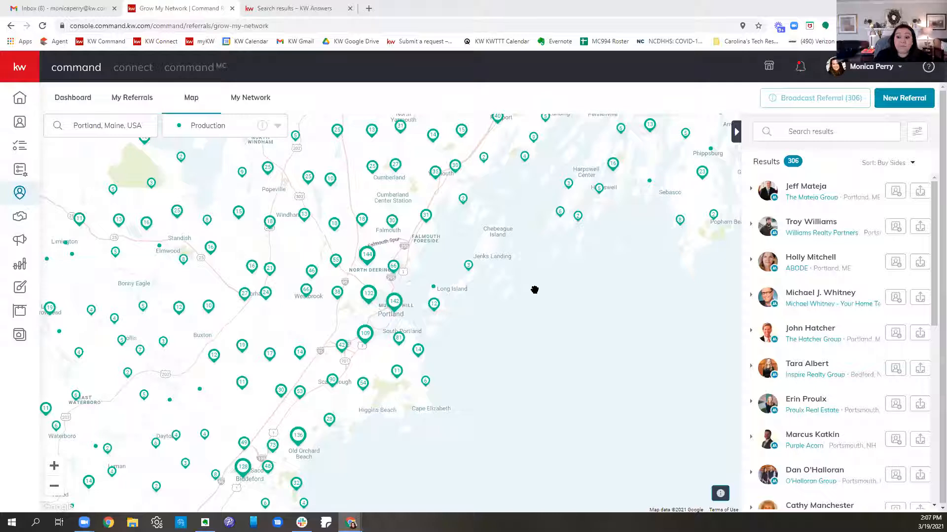
scroll(852, 355, "down", 5)
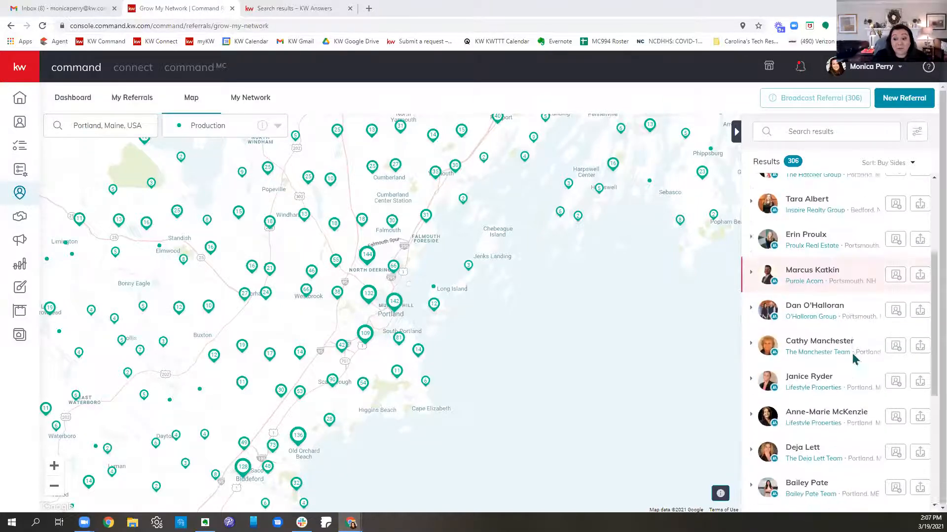
scroll(854, 355, "down", 2)
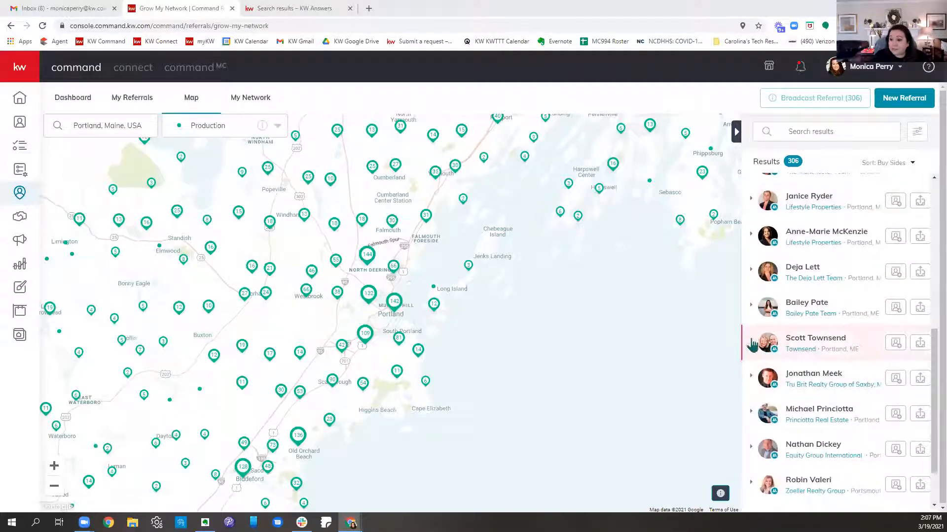
left_click(751, 344)
Step: Examine the Townsend team agent's team, email and agent stats, including closed units, listings sold, buy sides, sales volume and average deal size
scroll(856, 312, "down", 2)
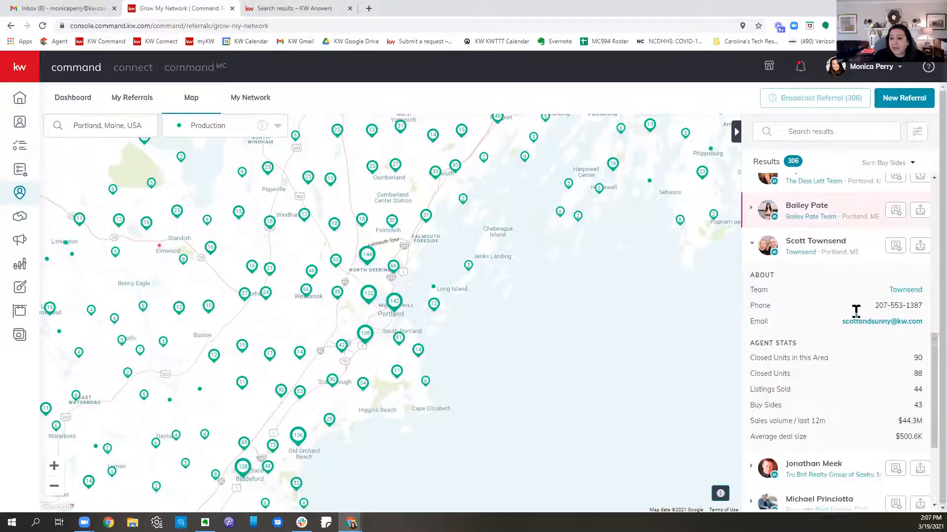
scroll(856, 316, "down", 2)
scroll(857, 316, "up", 1)
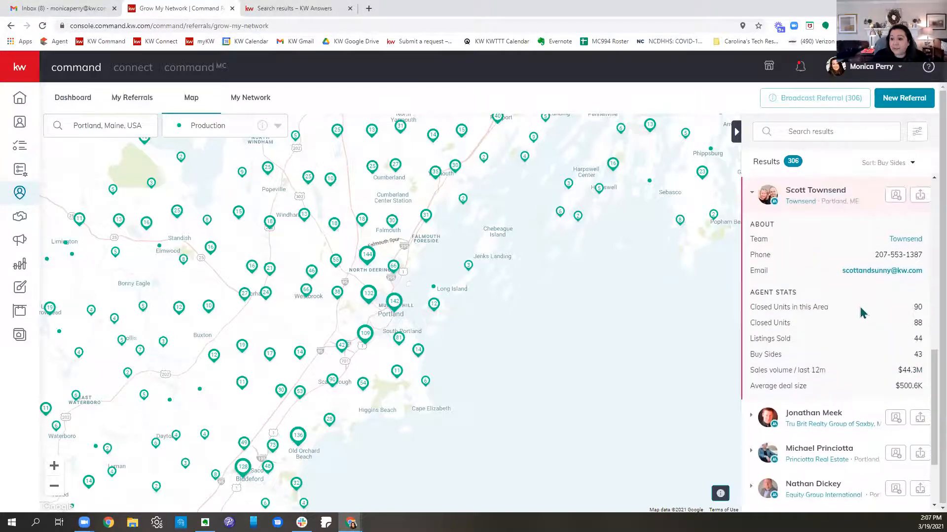
left_click_drag(752, 238, 923, 243)
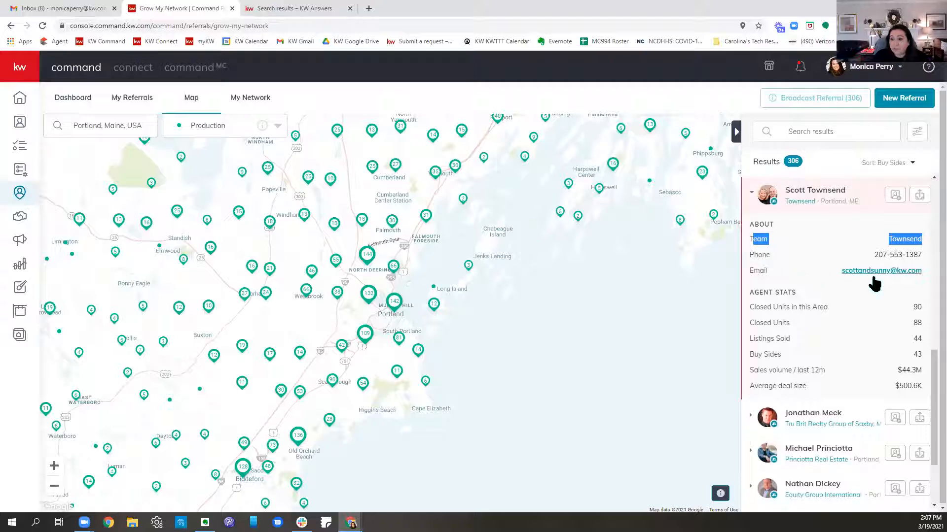
left_click_drag(748, 270, 924, 282)
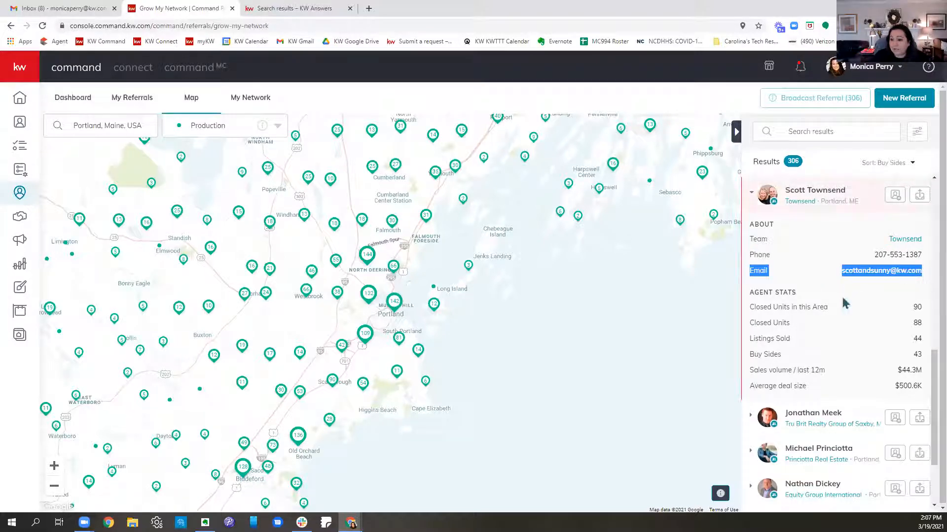
left_click_drag(749, 315, 923, 311)
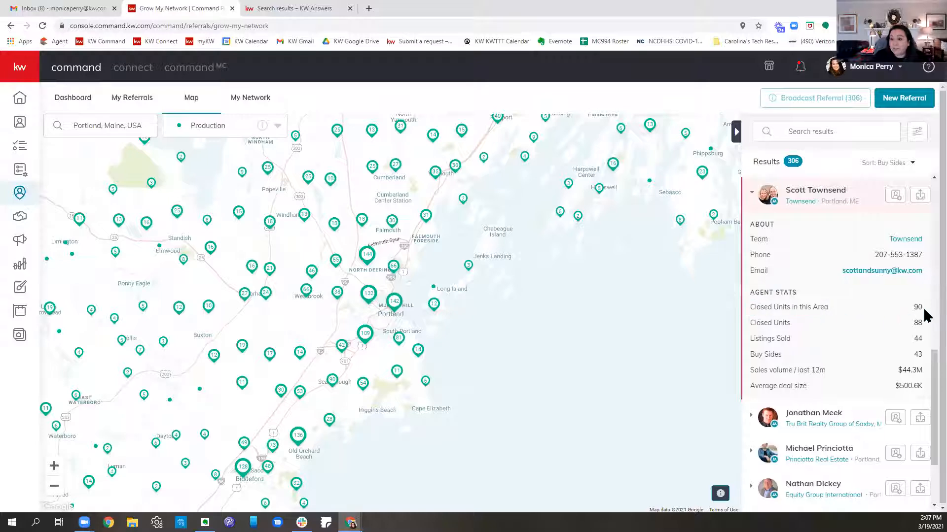
left_click_drag(747, 323, 822, 341)
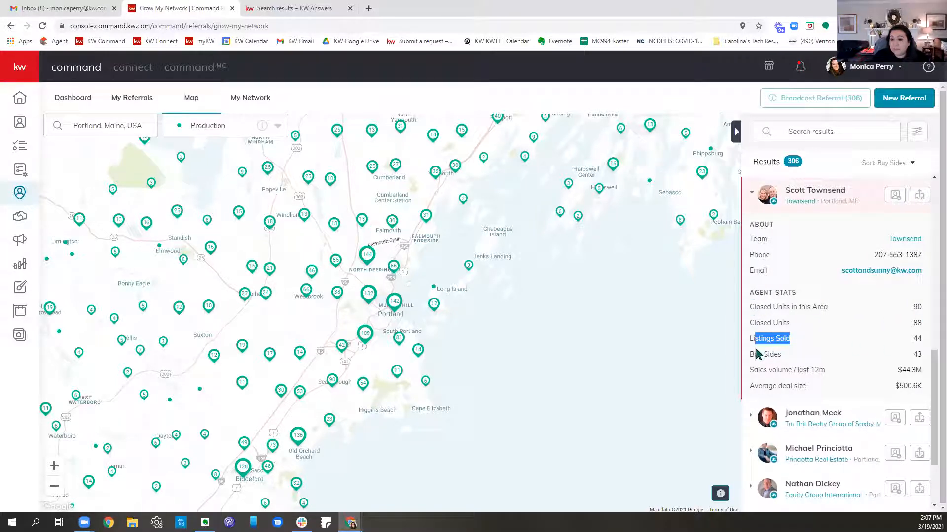
left_click_drag(752, 353, 818, 358)
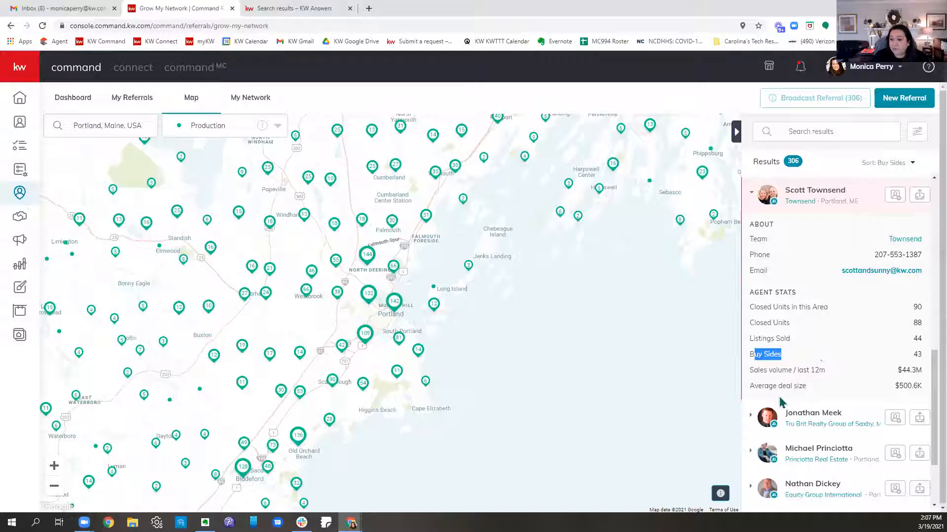
left_click_drag(747, 370, 834, 374)
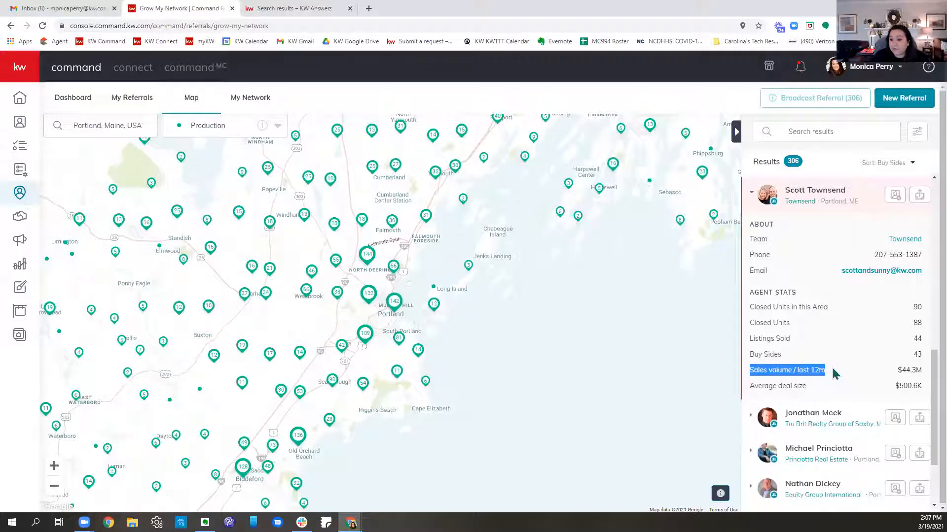
left_click_drag(748, 387, 827, 391)
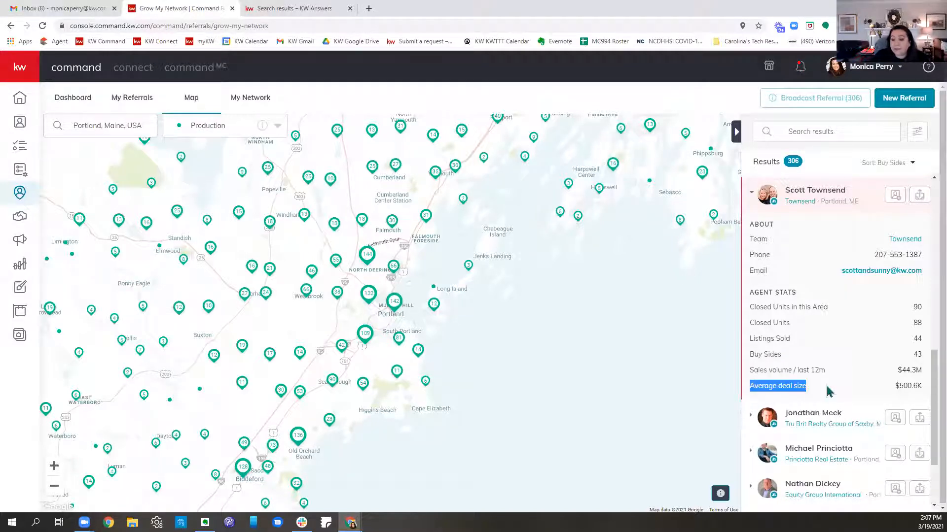
Step: Expand the Princiotta Real Estate agent's details and review the contact information and agent stats
scroll(818, 391, "down", 2)
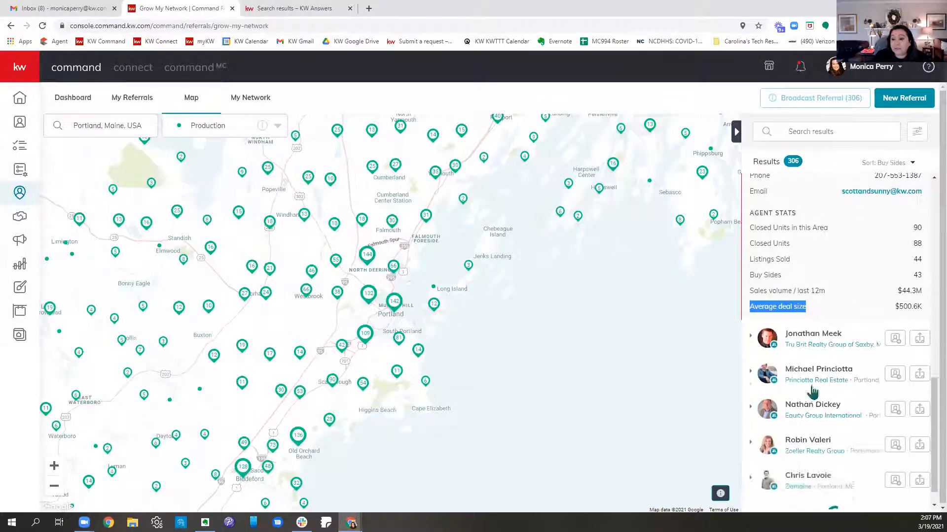
left_click(751, 364)
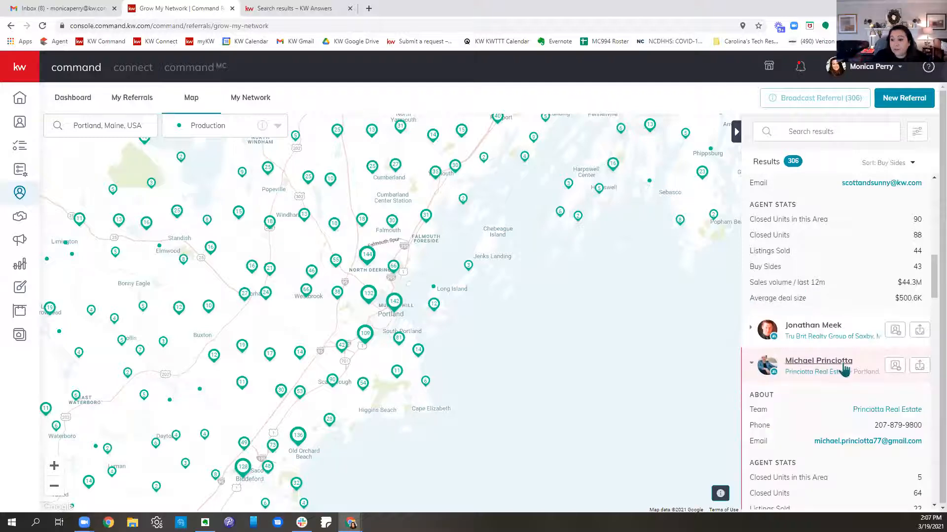
scroll(844, 369, "down", 4)
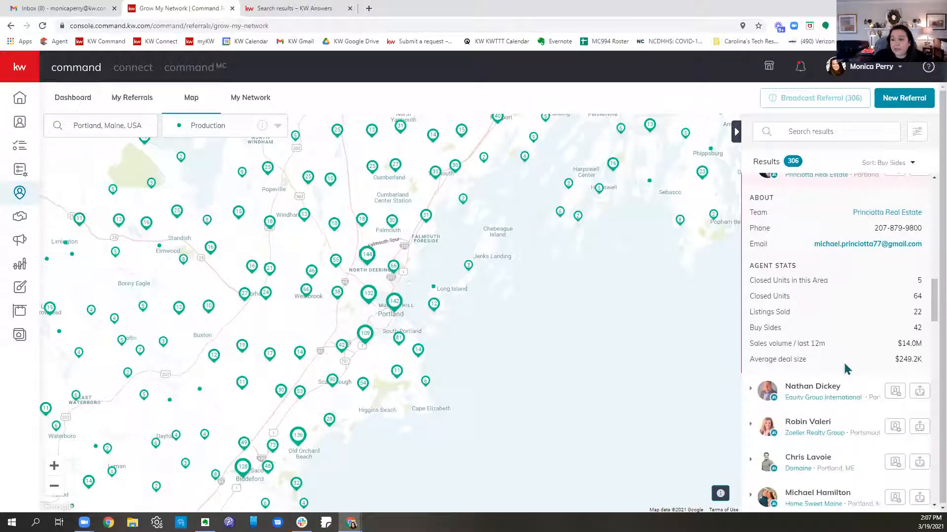
scroll(844, 369, "down", 3)
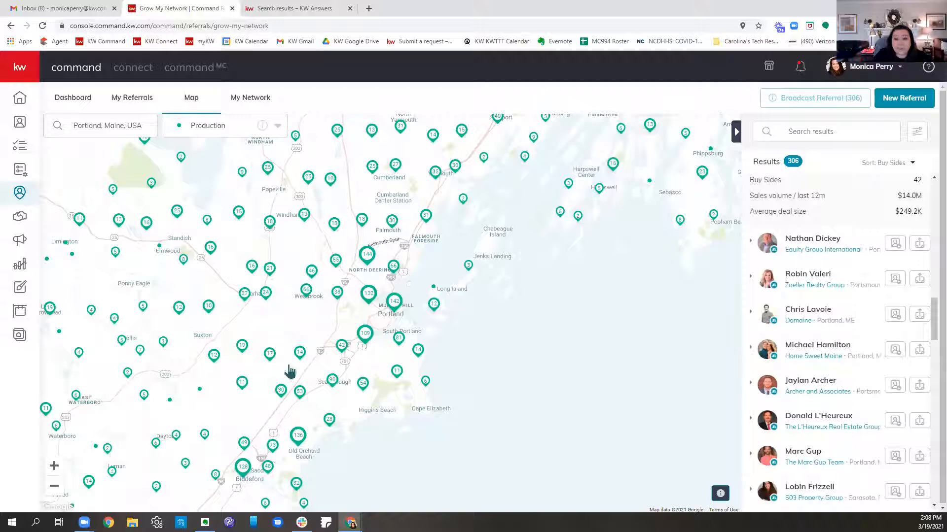
Step: Narrow the map area to downtown Portland around Congress Street and High Street to limit the agent results
scroll(380, 321, "up", 3)
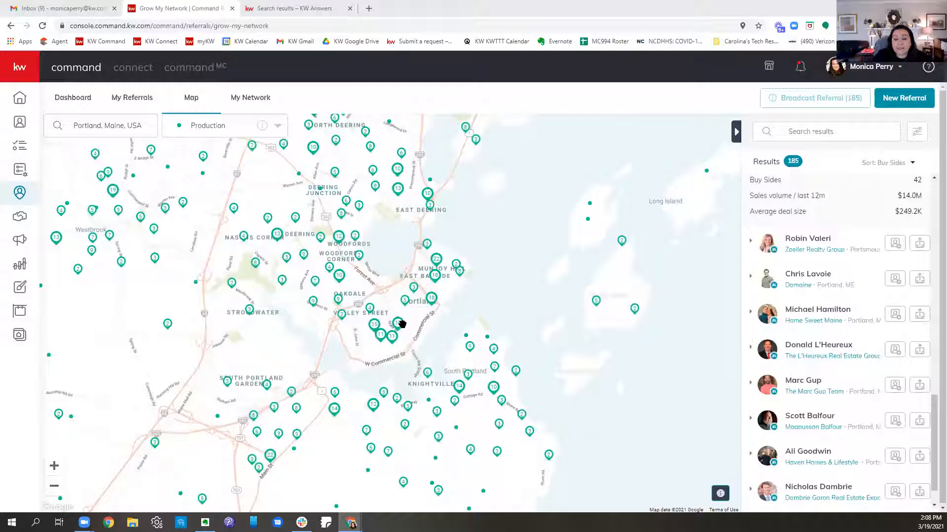
scroll(403, 324, "up", 2)
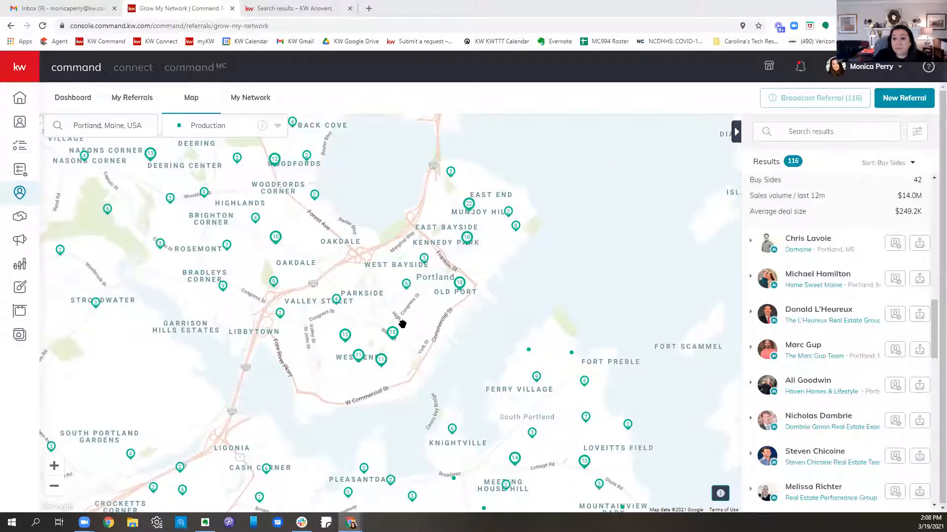
scroll(402, 324, "up", 2)
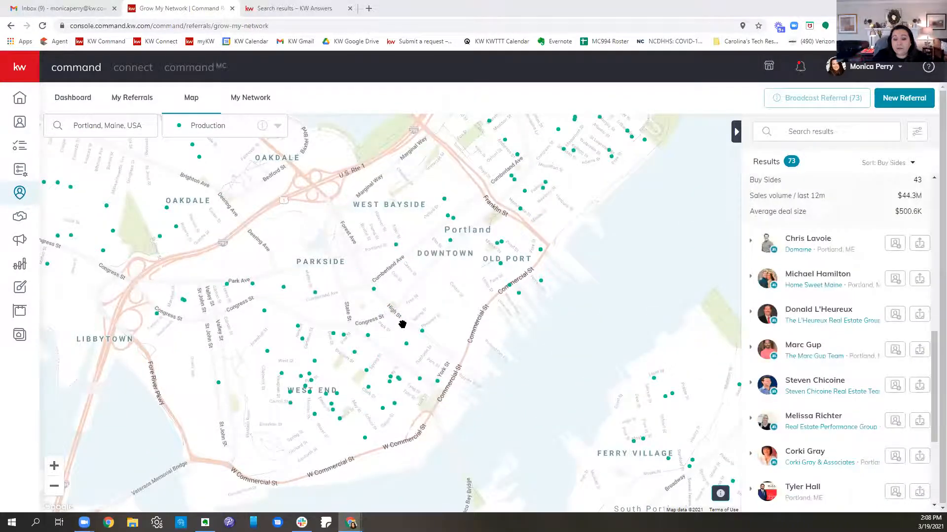
scroll(402, 324, "up", 2)
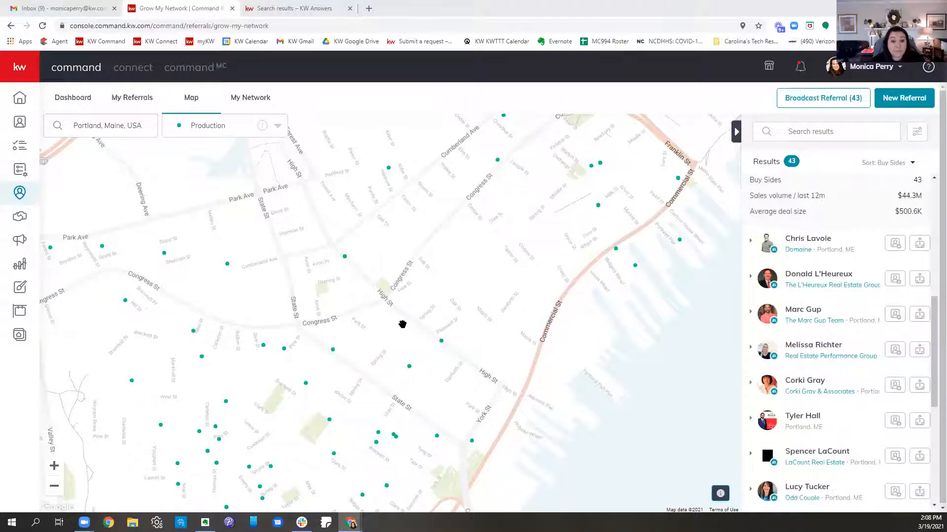
Step: Start a broadcast referral to the listed agents with a minimum price of 400,000 and a maximum price of 450,000
left_click(825, 99)
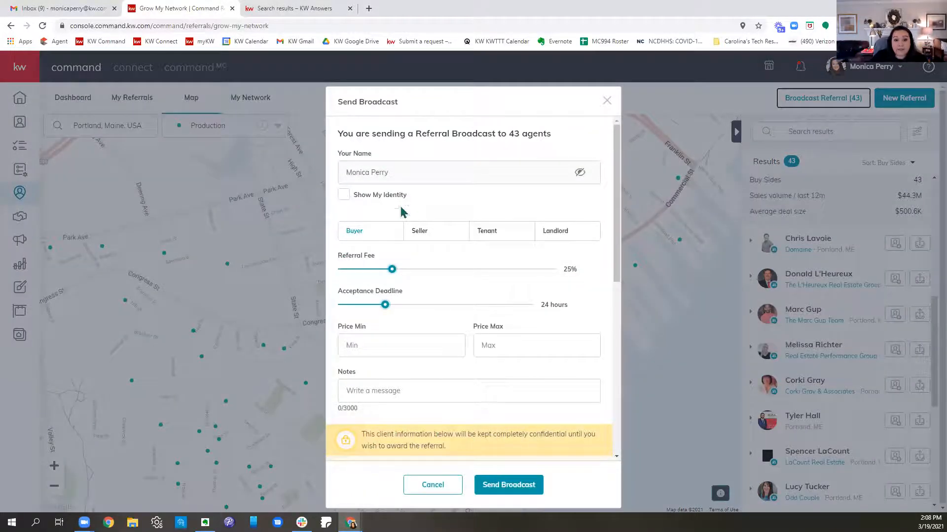
mouse_move(391, 269)
left_mouse_down()
mouse_move(470, 269)
mouse_move(391, 269)
left_mouse_up()
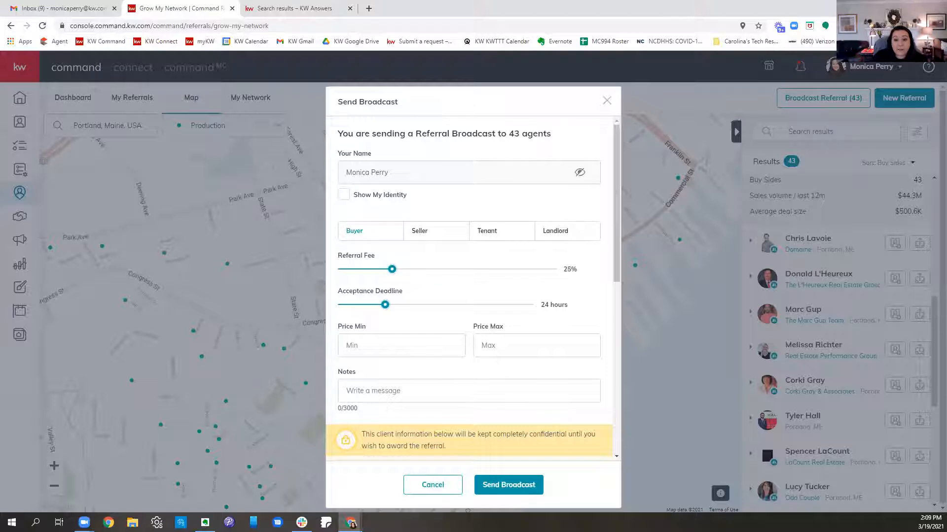
mouse_move(385, 304)
left_mouse_down()
mouse_move(498, 306)
mouse_move(351, 306)
mouse_move(385, 307)
left_mouse_up()
scroll(464, 341, "down", 1)
left_click(427, 301)
type("4000000")
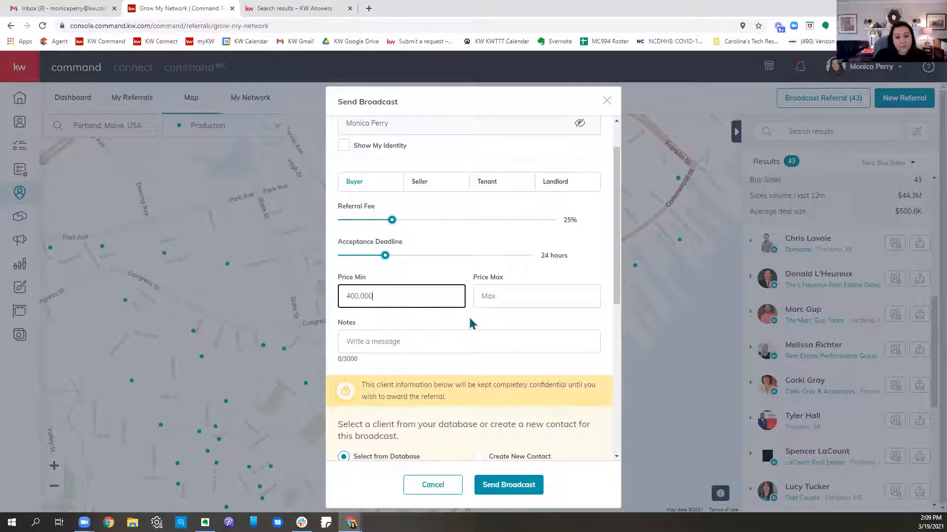
left_click(501, 296)
type("4500000")
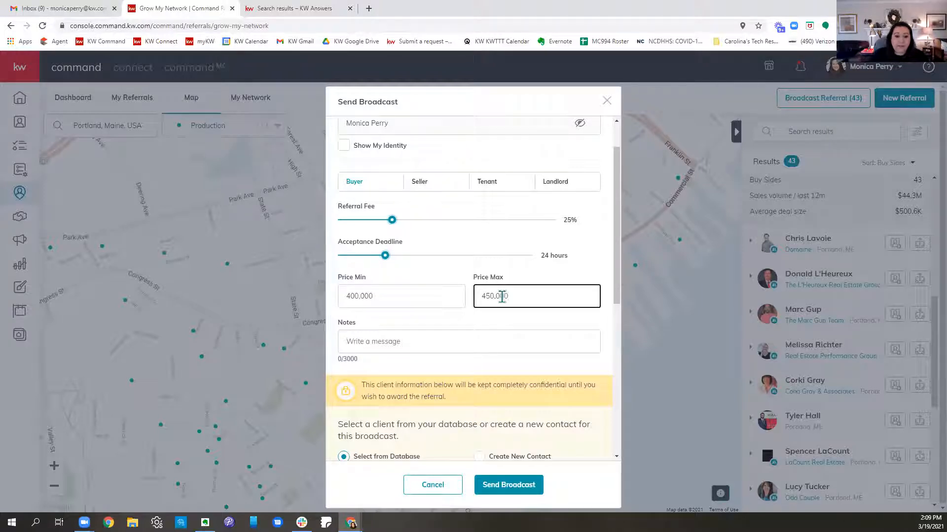
Step: Enter the note "Hey ...." for the broadcast and highlight the notice about client confidentiality
left_click(416, 338)
type("Hey ....")
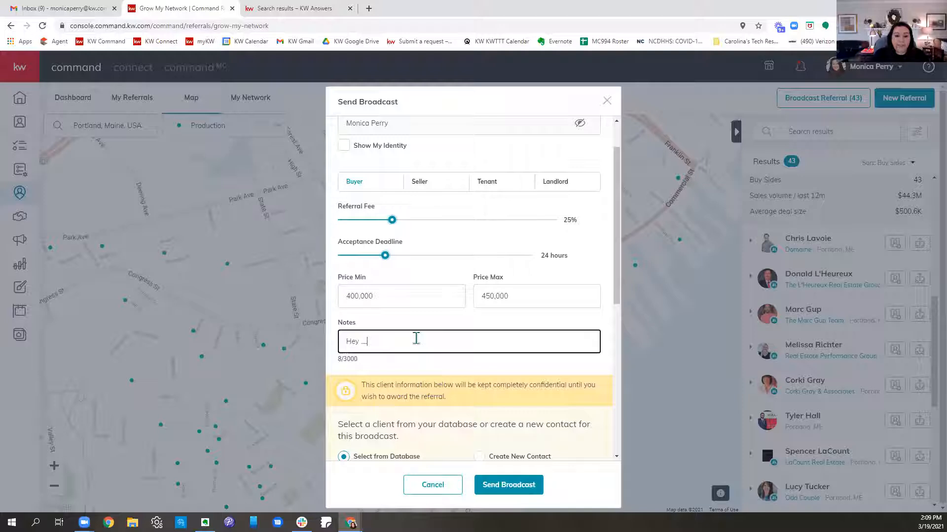
scroll(473, 325, "down", 4)
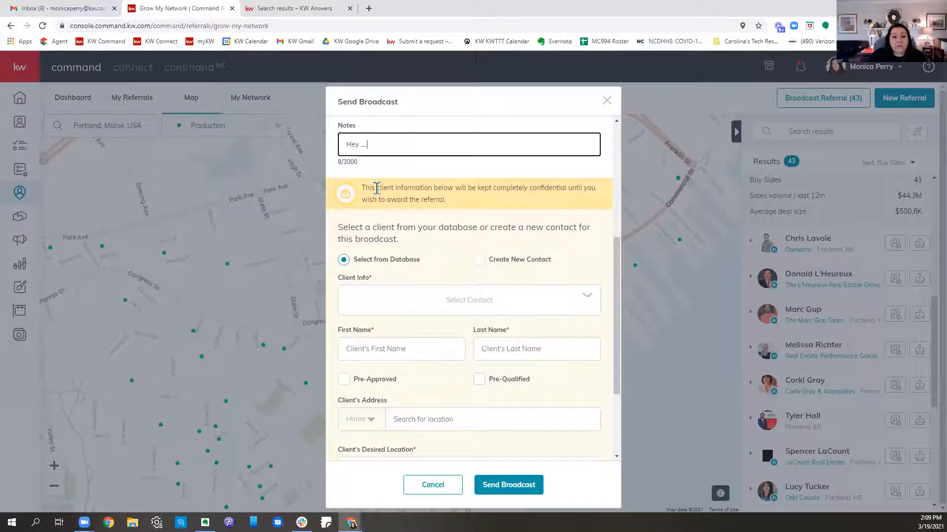
left_click_drag(362, 187, 560, 207)
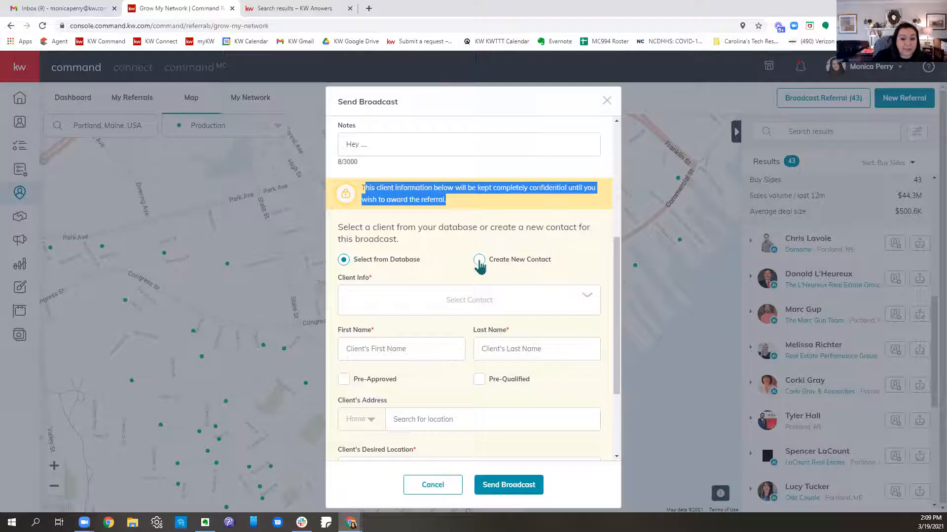
Step: Search the contact database by the client's first name and select the matching contact with a phone number as the broadcast's client
left_click(469, 303)
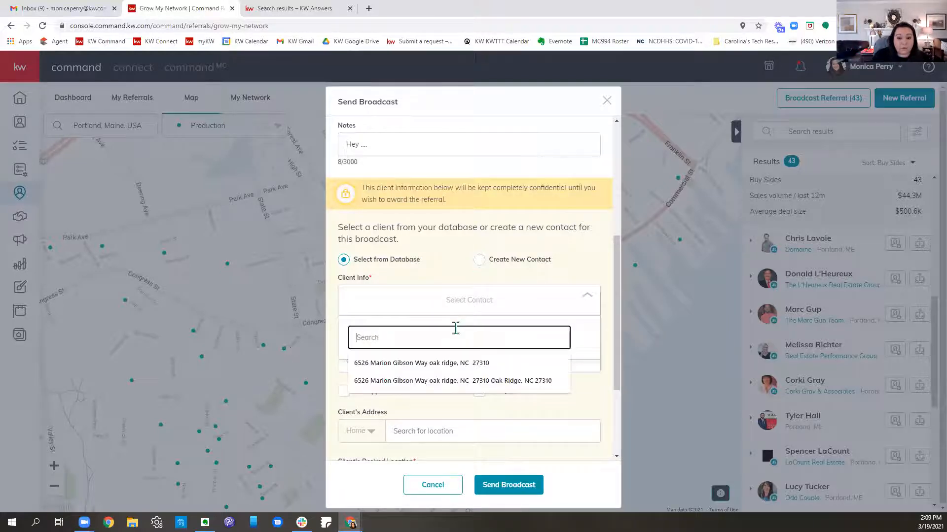
type("Dakota")
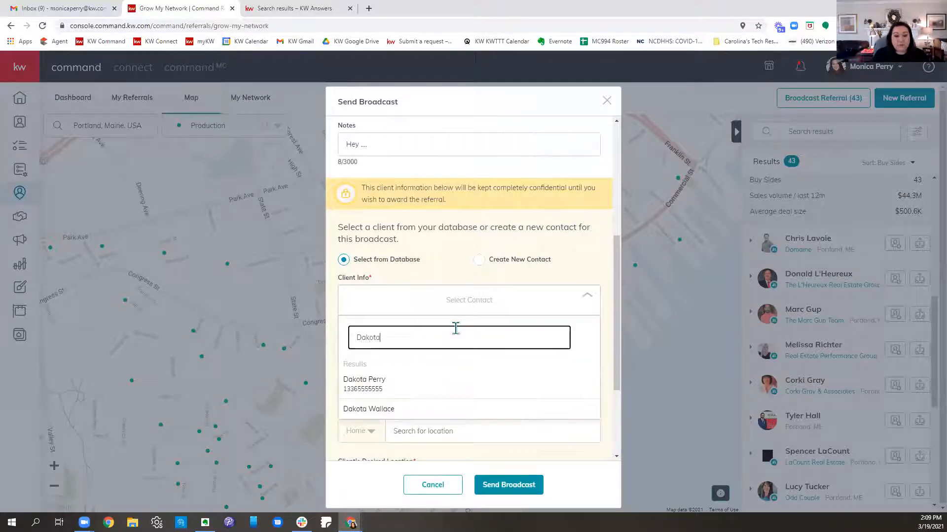
left_click(385, 389)
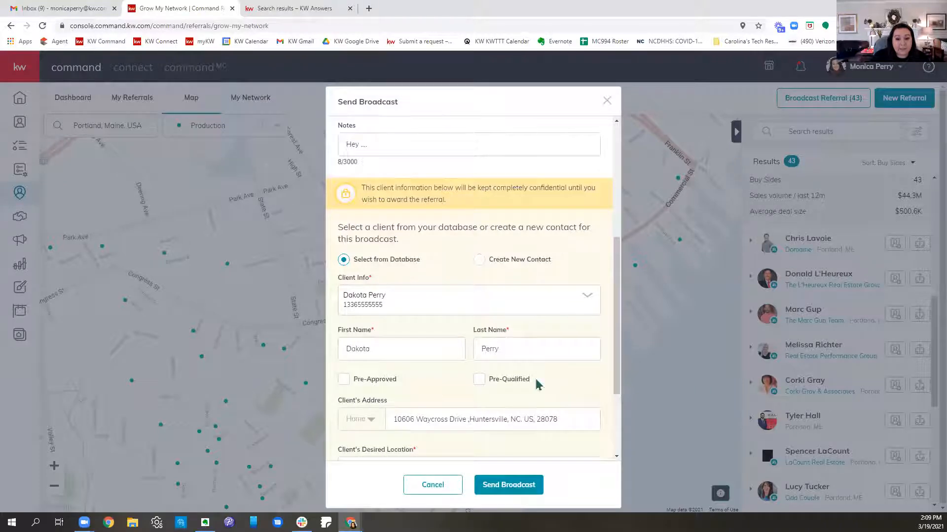
Step: Set the client's desired location to Portland, ME, USA
scroll(542, 357, "down", 3)
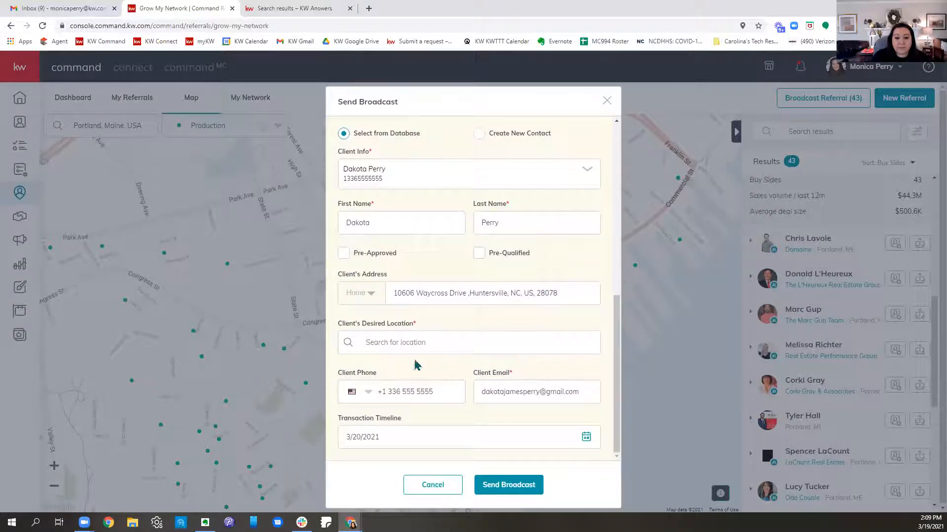
left_click(402, 344)
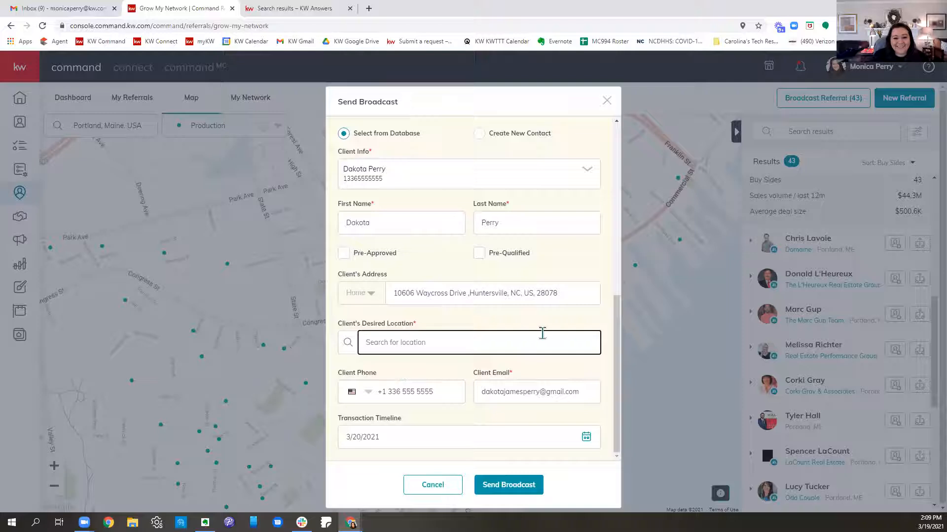
type("P")
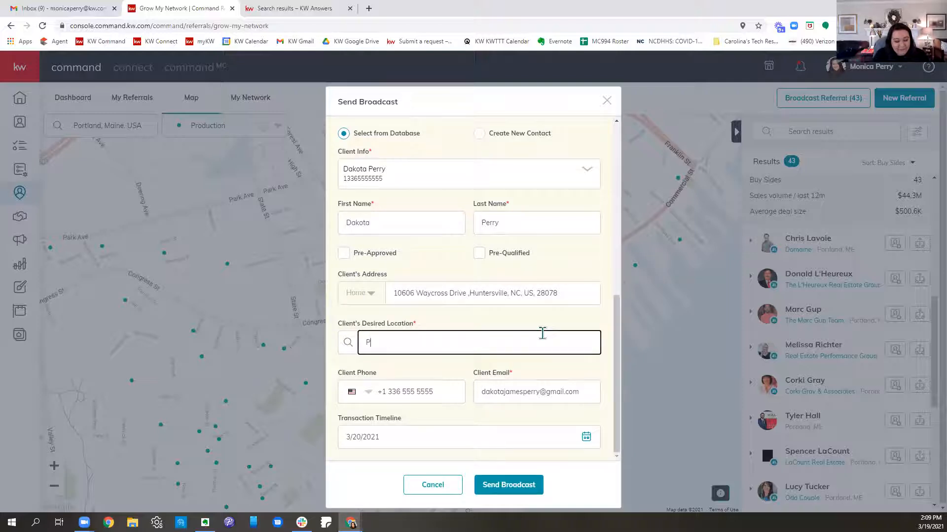
type("ortland")
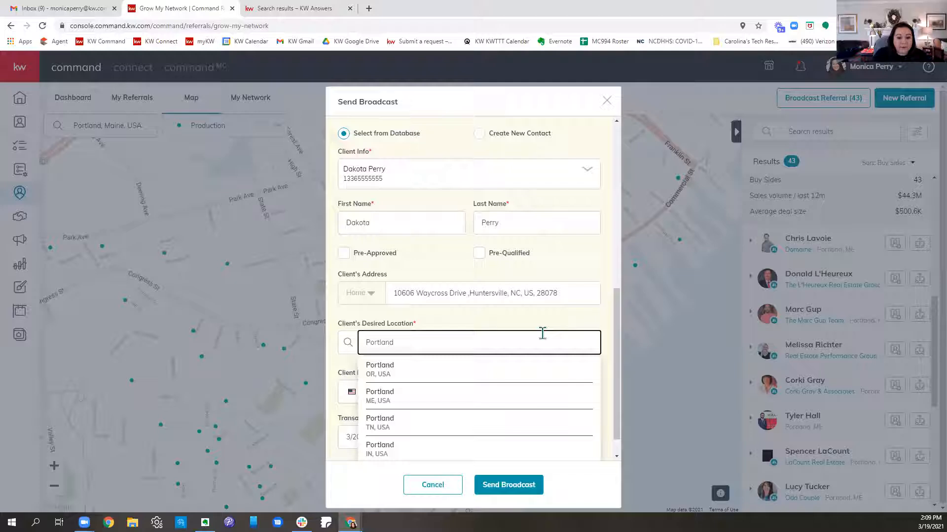
left_click(417, 394)
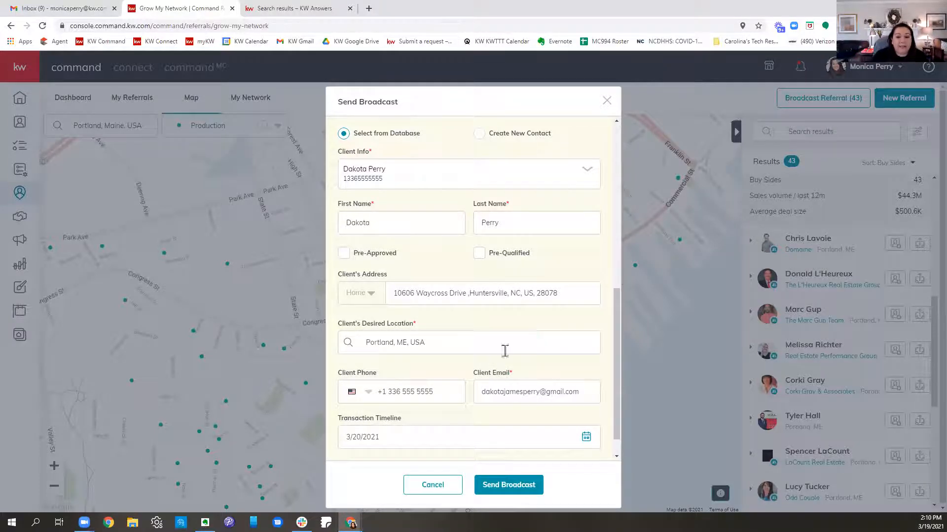
Step: Review the filled-in broadcast form, including the number of recipient agents, referral terms, client details and transaction timeline
scroll(498, 409, "down", 1)
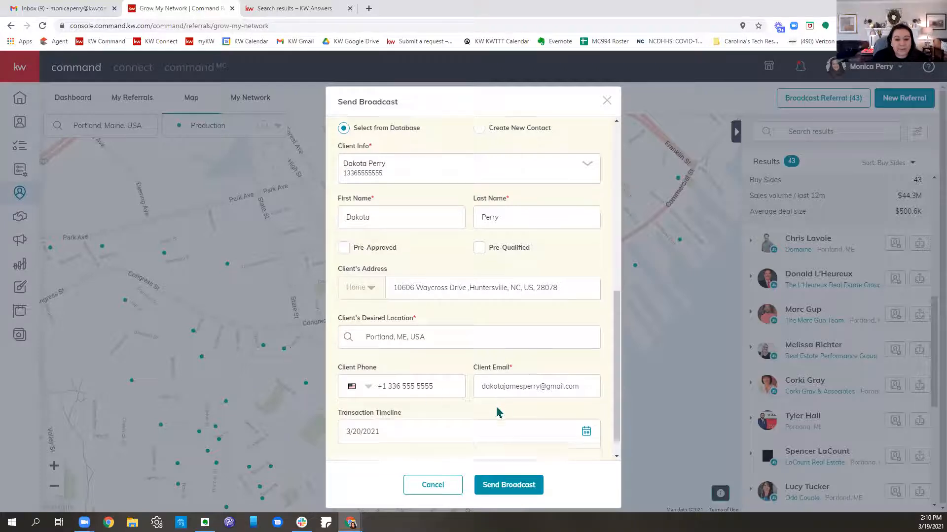
scroll(511, 412, "up", 10)
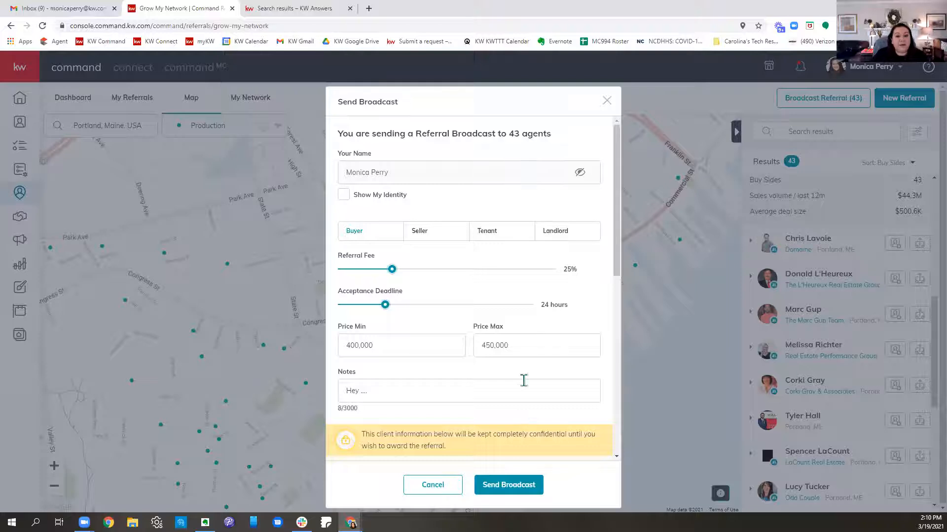
left_click_drag(343, 133, 574, 136)
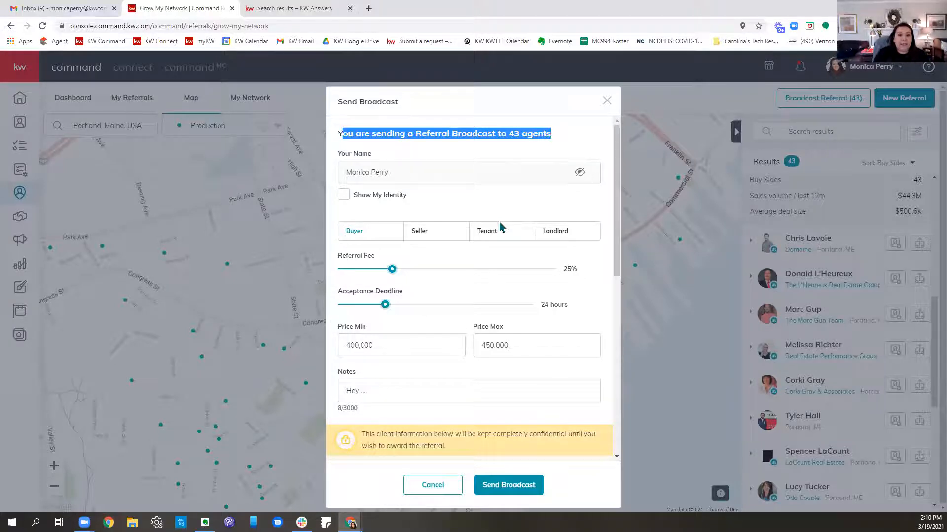
scroll(520, 243, "down", 6)
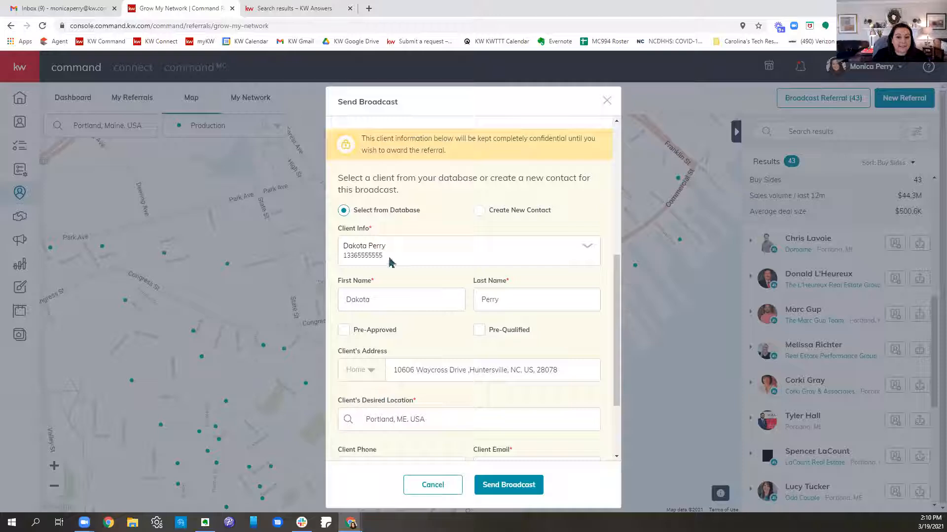
scroll(446, 329, "down", 2)
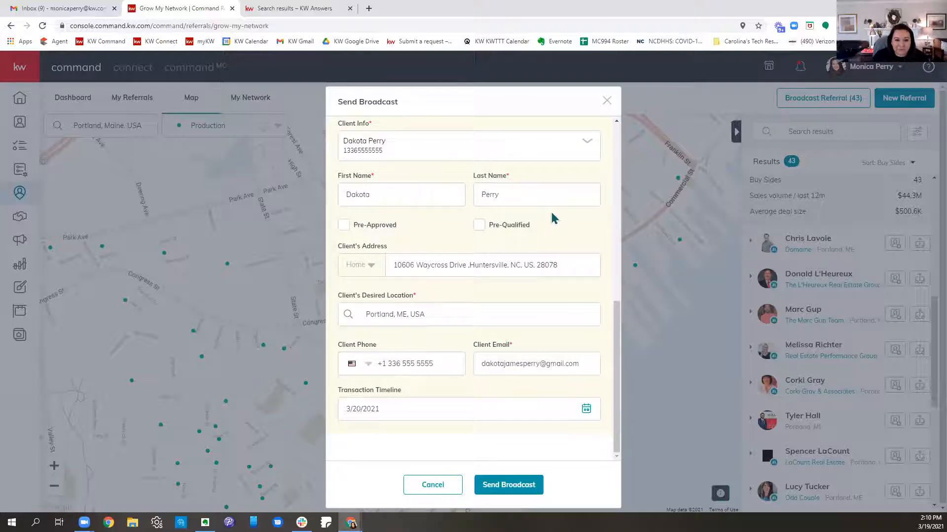
scroll(566, 217, "up", 10)
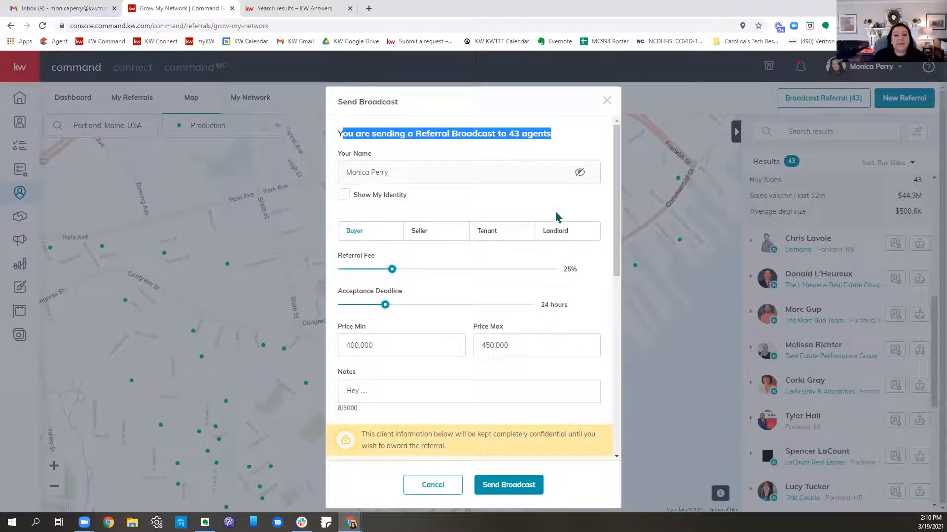
Step: Switch to DocuSign Rooms at realestate.docusign.com, replacing the KW Answers search results, and sign in with the saved account e-mail
left_click(266, 9)
left_click(270, 25)
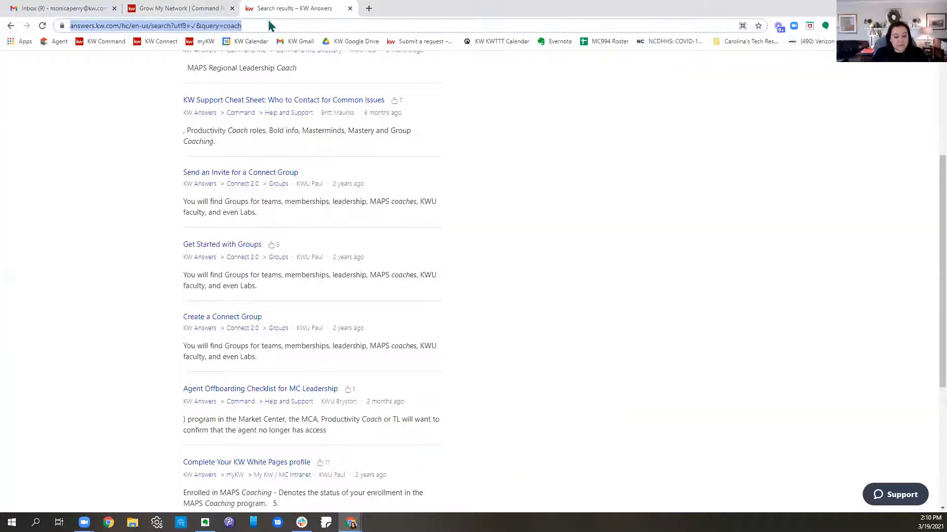
type("realesta")
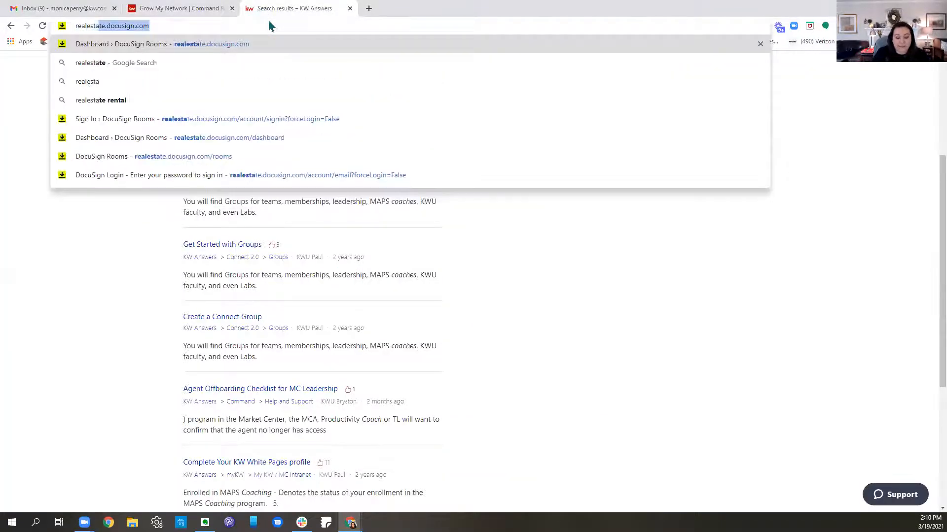
key("Return")
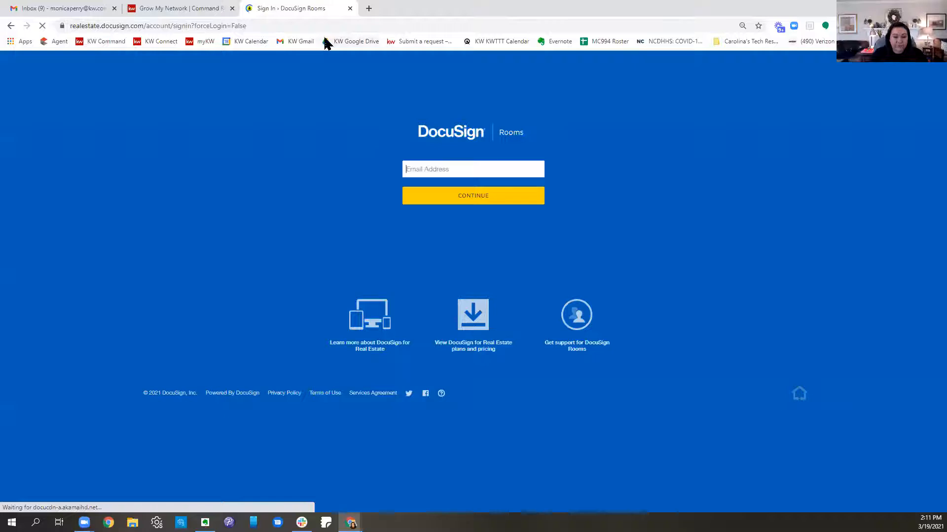
left_click_drag(485, 171, 316, 162)
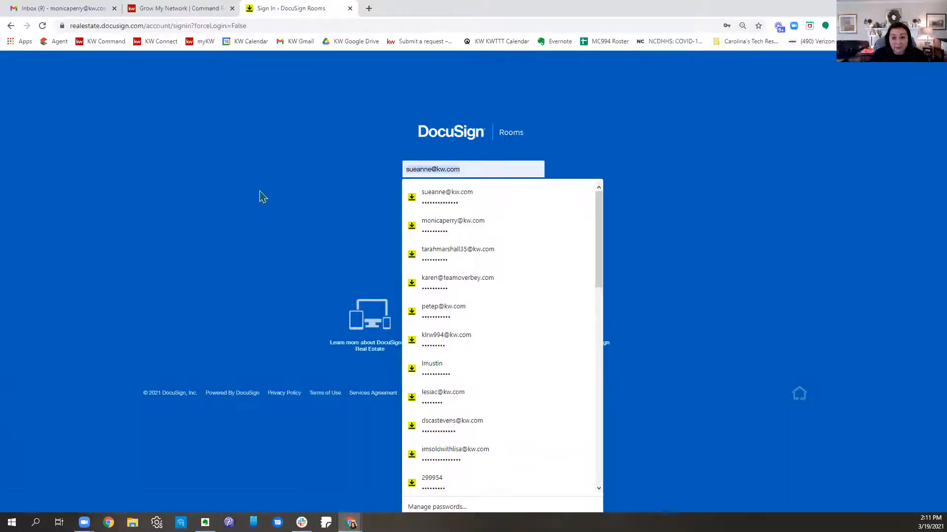
left_click(471, 222)
left_click(458, 200)
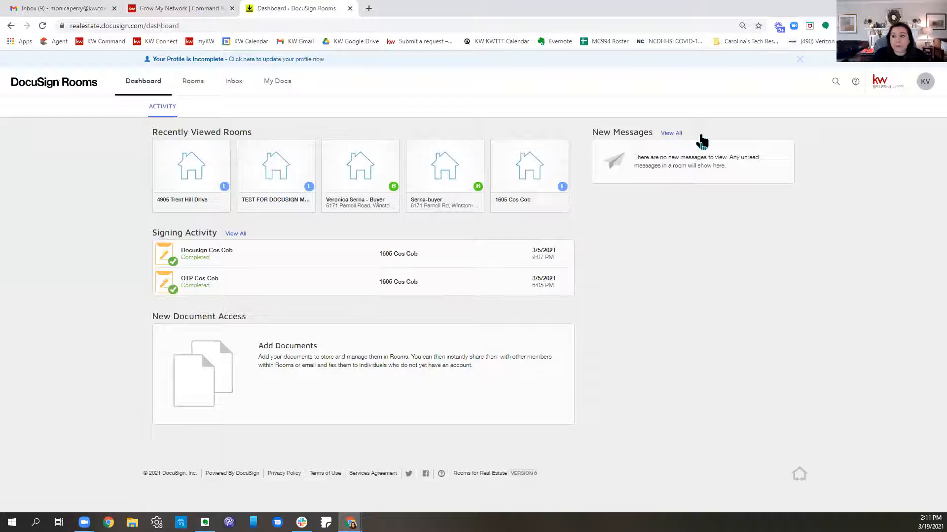
Step: Log out of the account that is open and log in with the intended account's saved e-mail and password
left_click(920, 92)
left_click(873, 237)
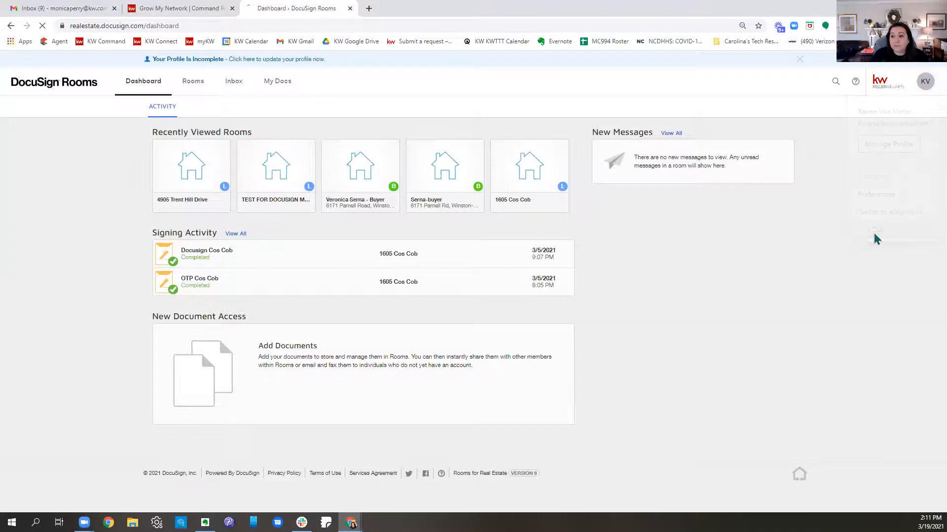
left_click_drag(478, 198, 263, 199)
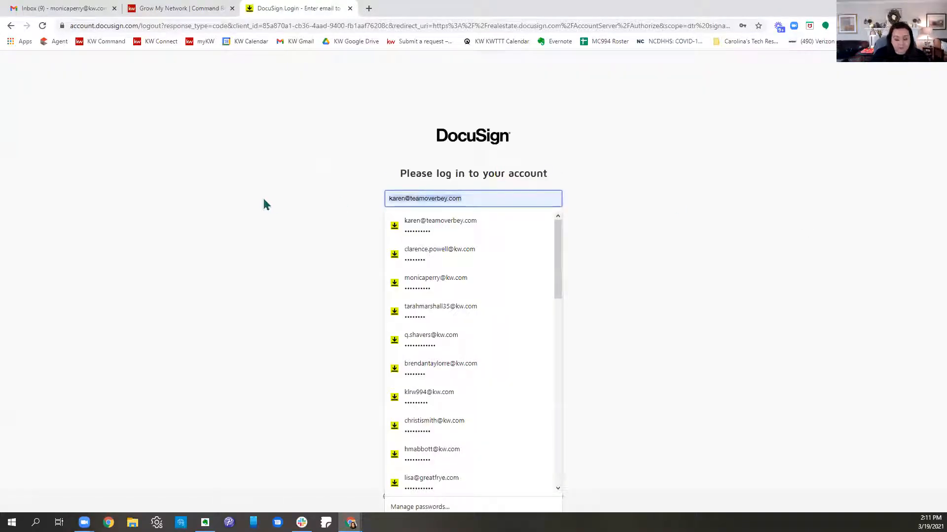
type("mni")
key("BackSpace")
key("BackSpace")
key("BackSpace")
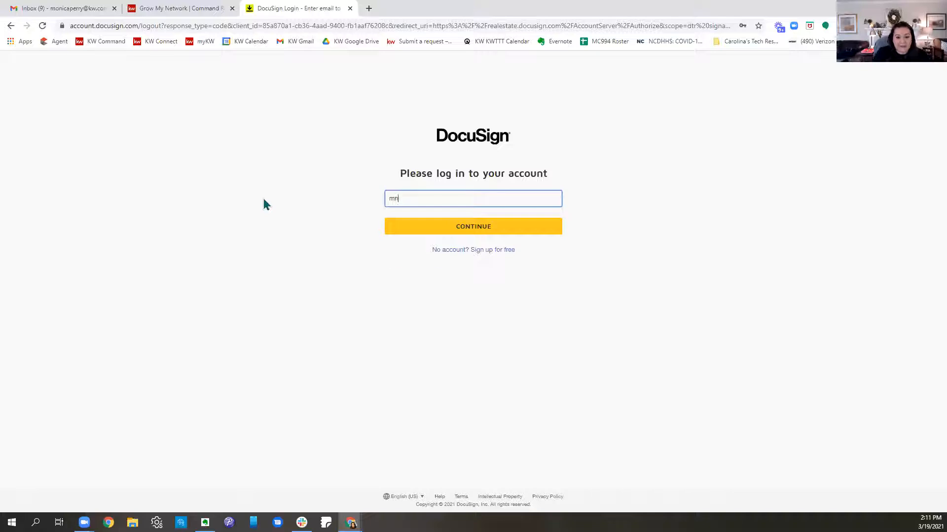
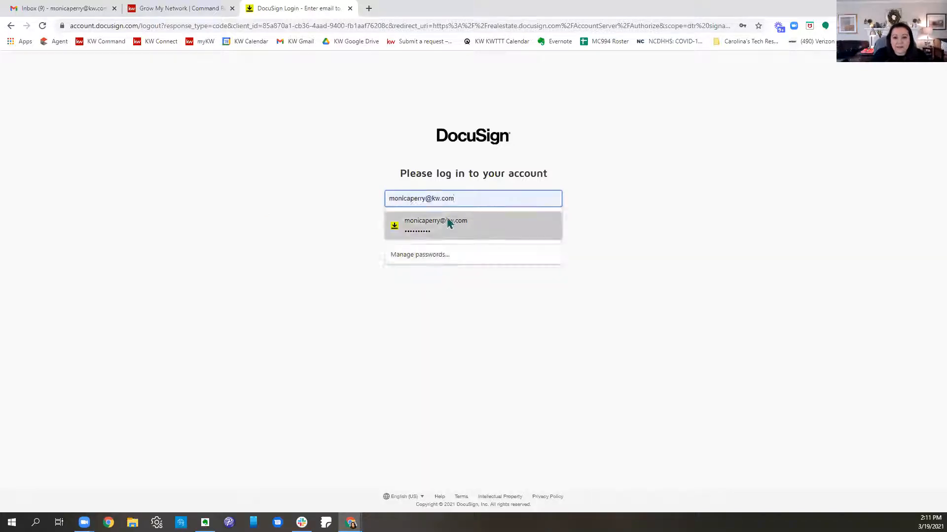
left_click(447, 220)
left_click(448, 230)
left_click(449, 246)
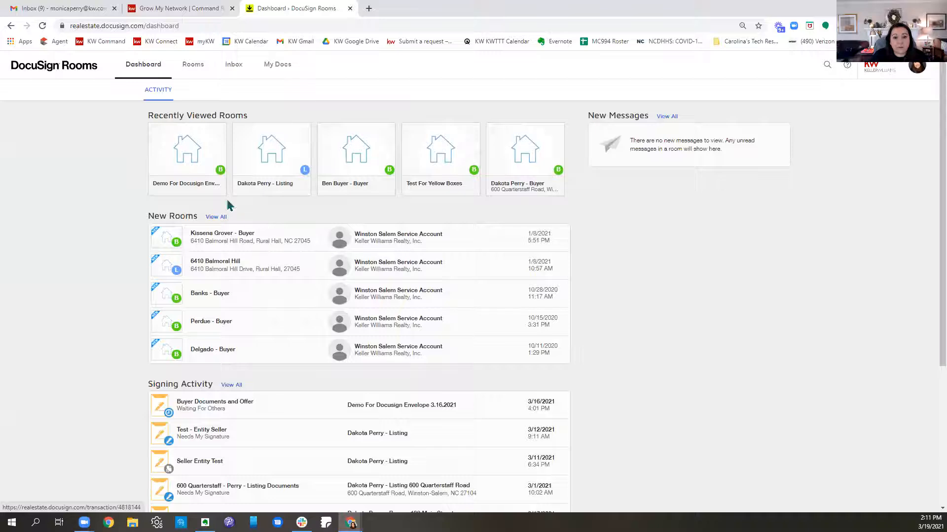
Step: Open the documents of the client's recently viewed listing room and choose the NCAR - North Carolina Association of Realtors library for adding DocuSign forms
left_click(279, 155)
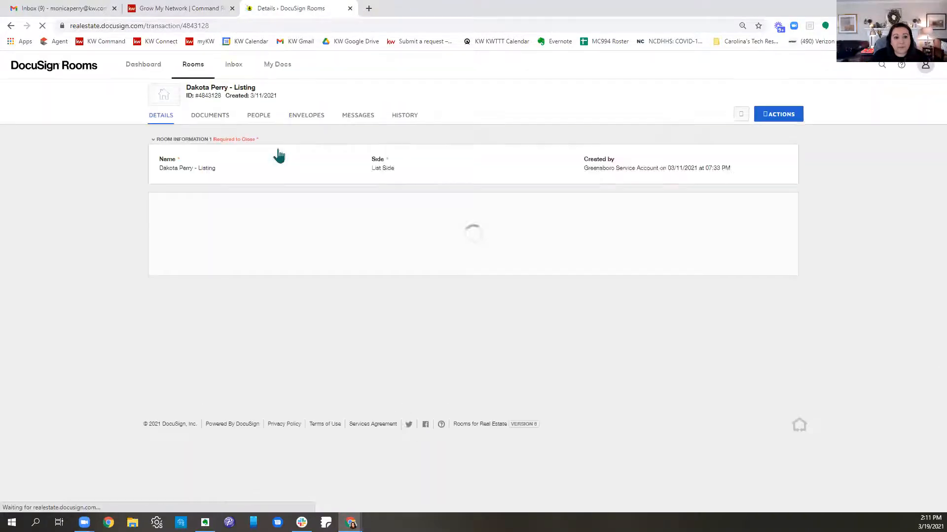
left_click(212, 118)
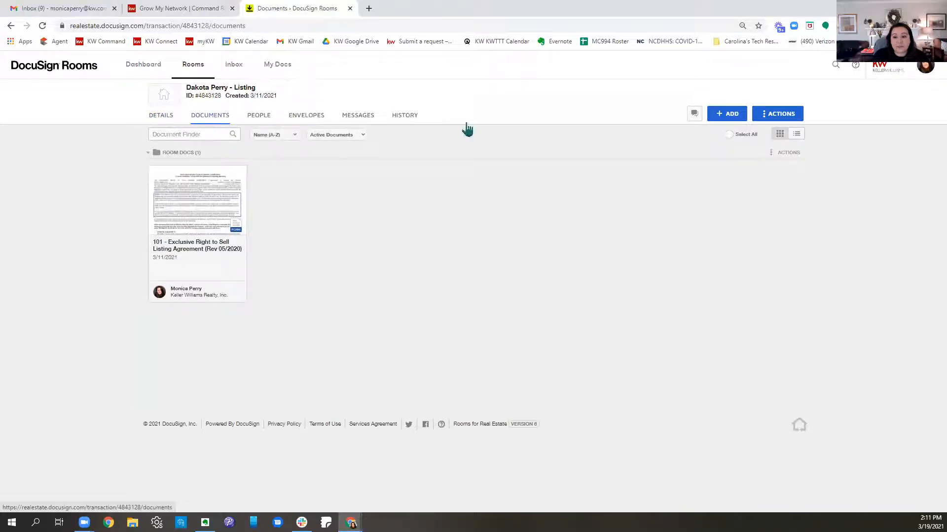
left_click(741, 115)
left_click(734, 151)
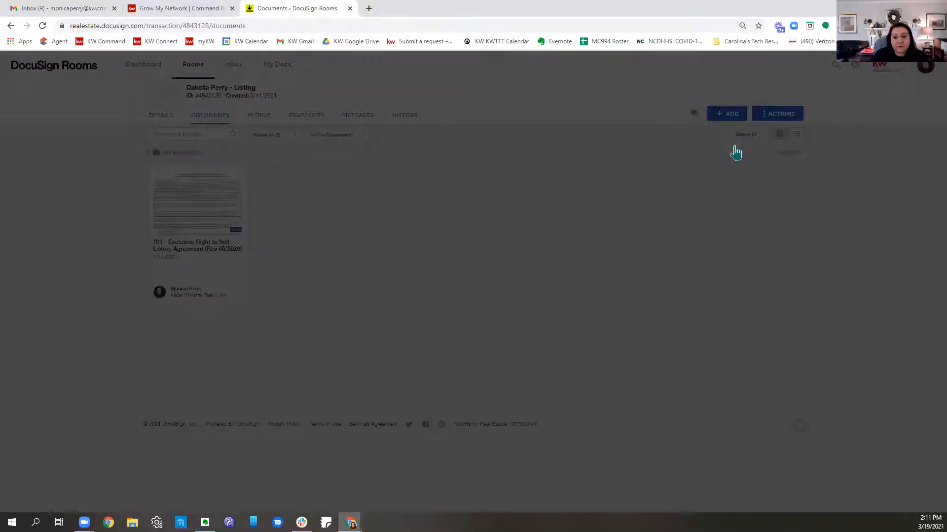
left_click(406, 132)
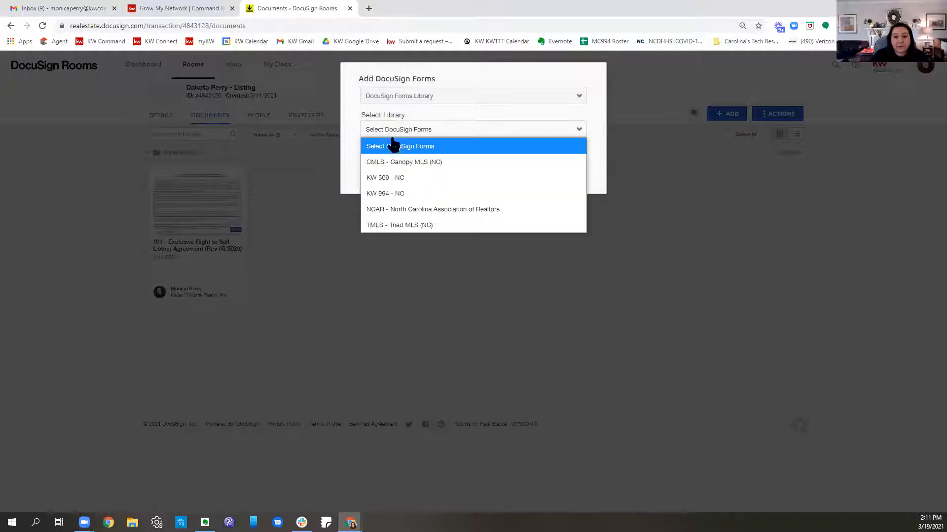
left_click(429, 211)
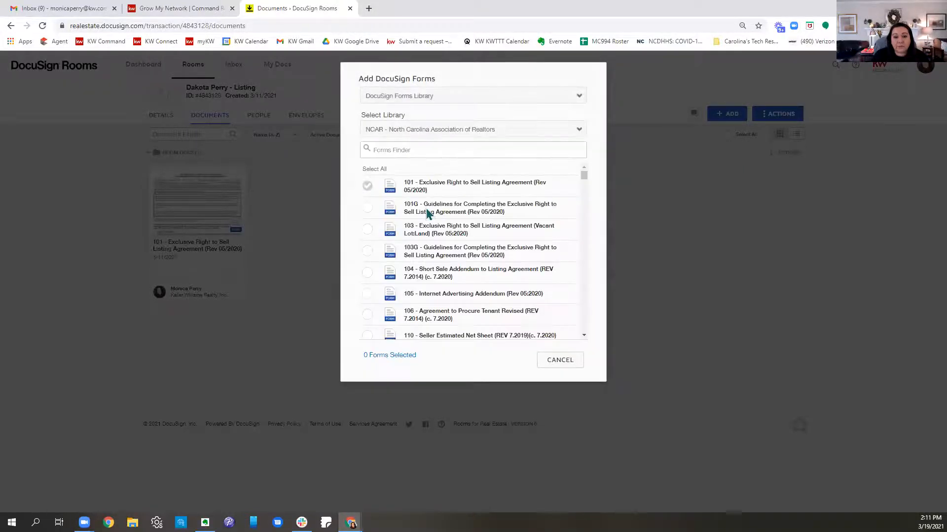
Step: Filter the forms by "referr" and add 730 - Referral Agreement (REV 7.2018)(c. 7. 2020) to the room's documents
type("referr")
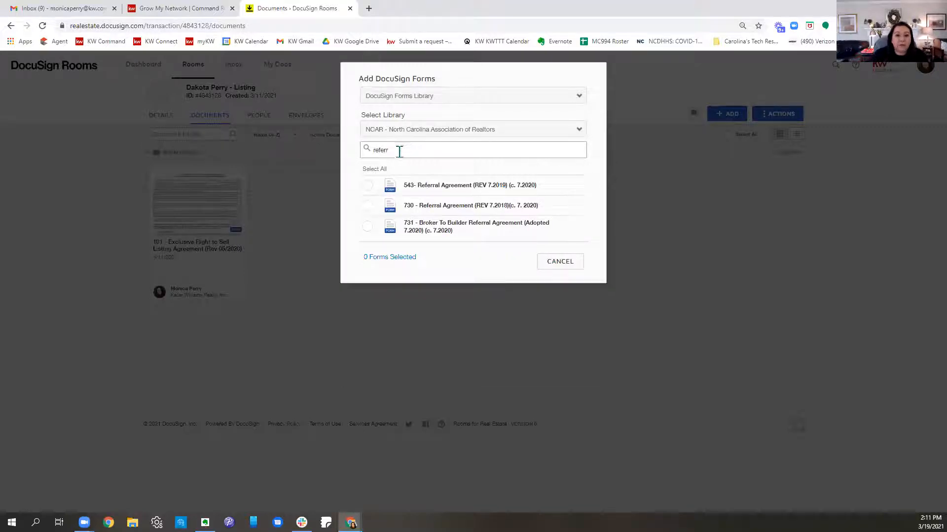
left_click(368, 207)
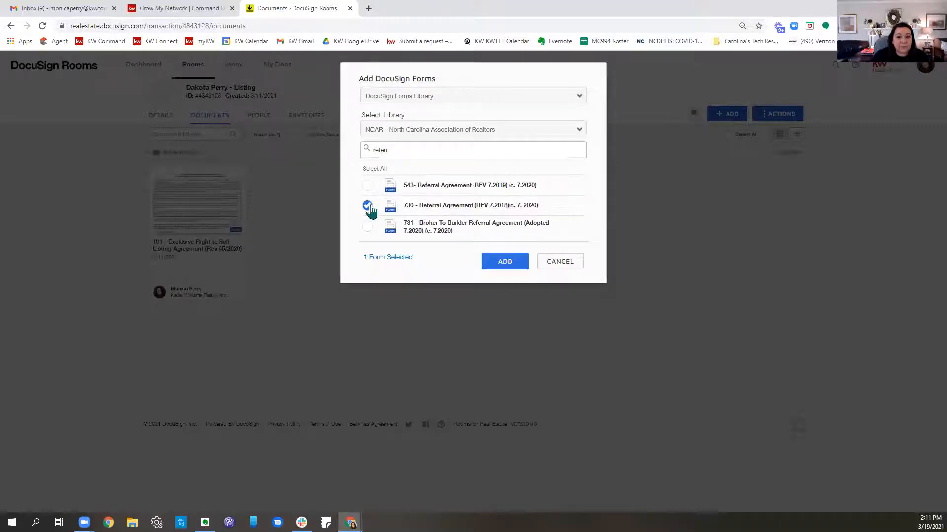
left_click(492, 265)
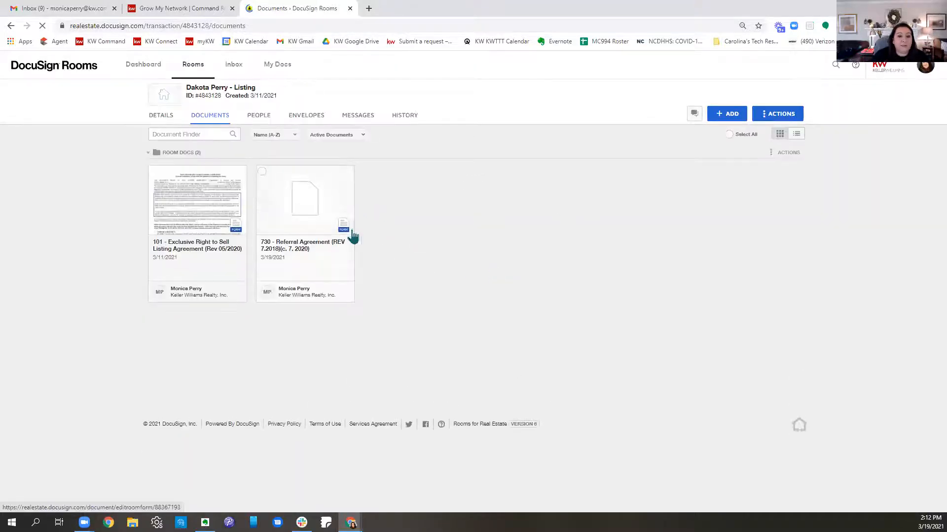
Step: Open the 730 - Referral Agreement form, review the blanks on both pages, and save and close it
left_click(312, 202)
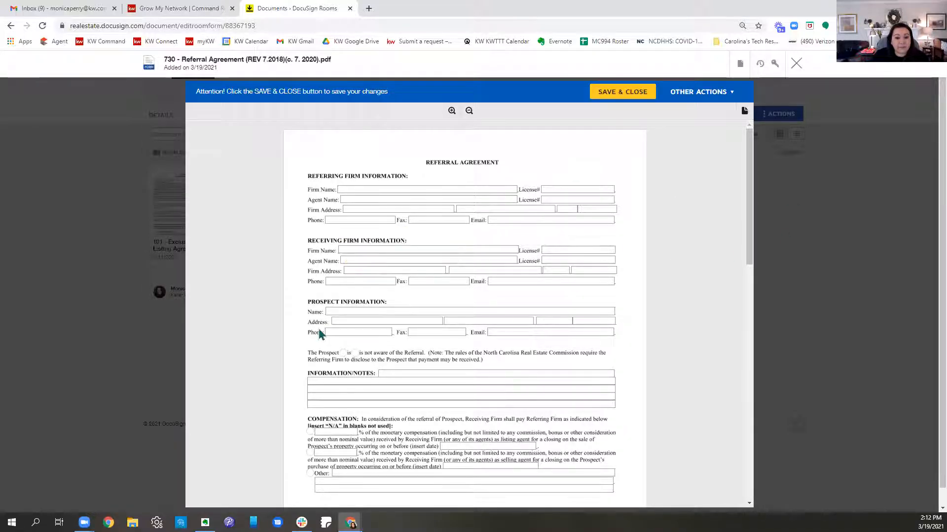
scroll(393, 374, "down", 6)
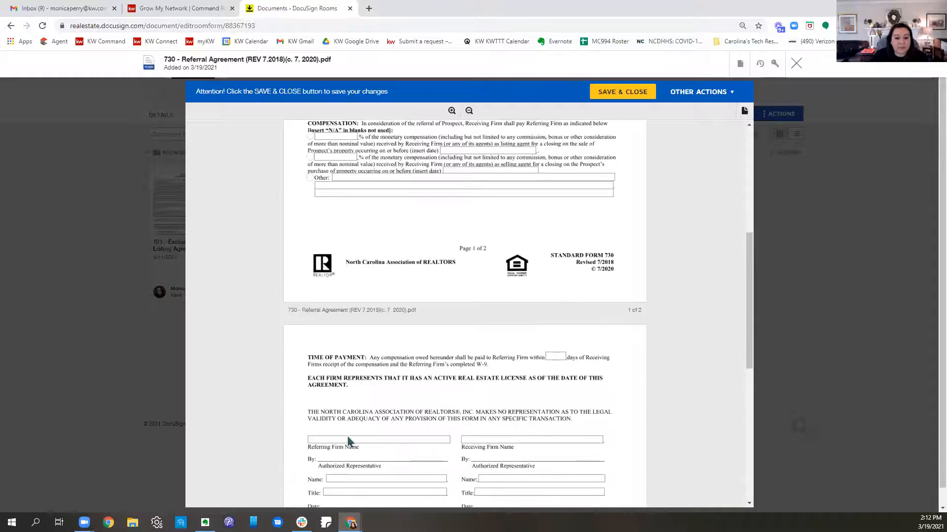
scroll(545, 355, "down", 7)
scroll(611, 259, "up", 7)
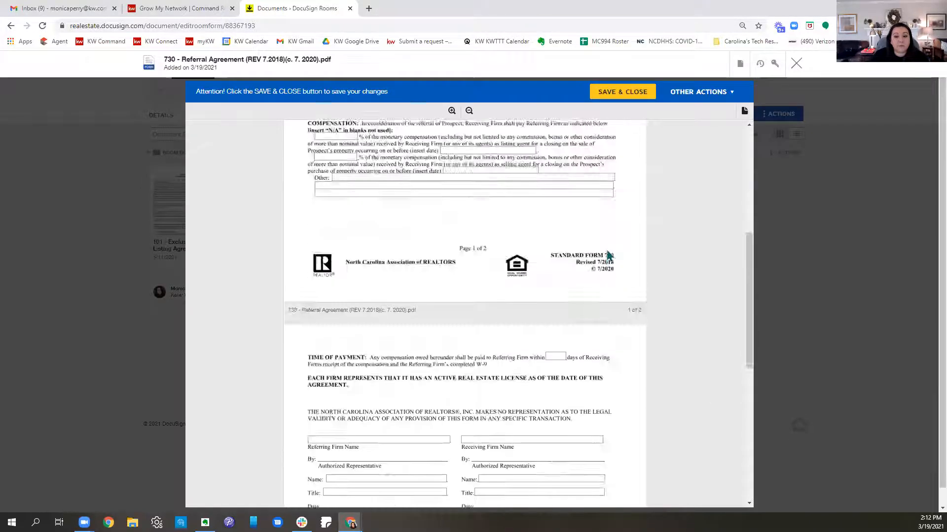
scroll(611, 256, "up", 6)
left_click(623, 91)
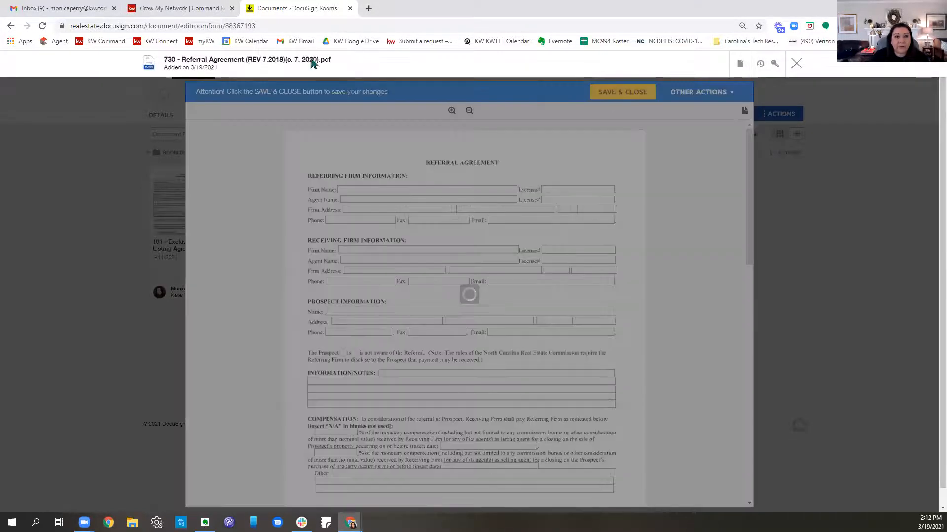
Step: Switch to KW Command, close the unsent referral broadcast and reload the referral map with an empty location search
left_click(207, 9)
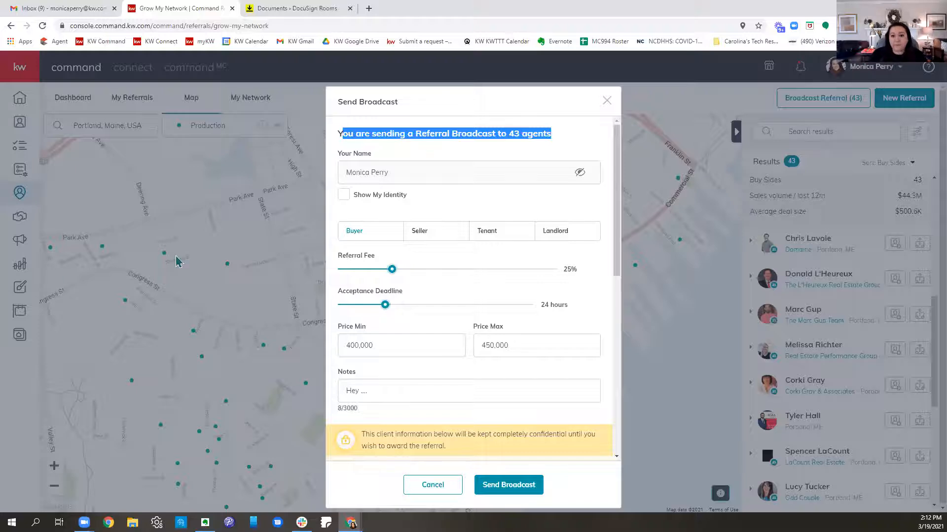
left_click(607, 100)
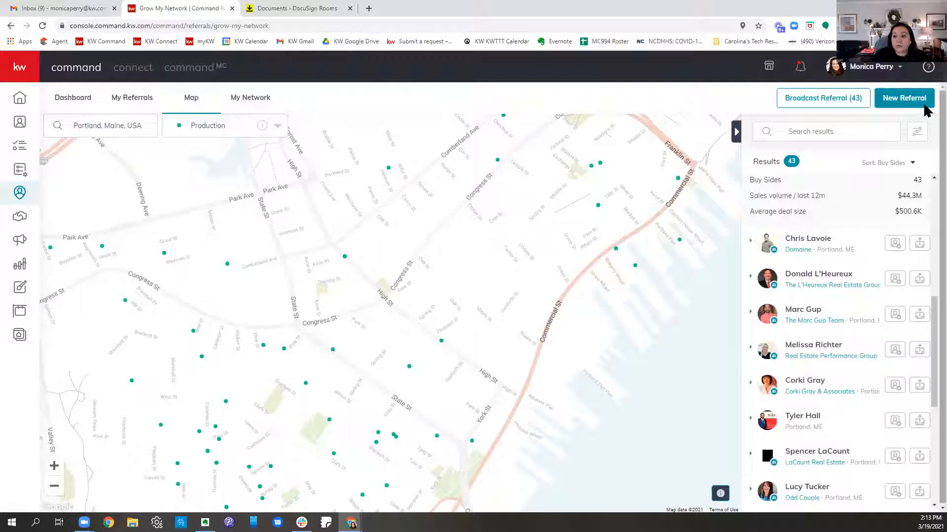
left_click(139, 124)
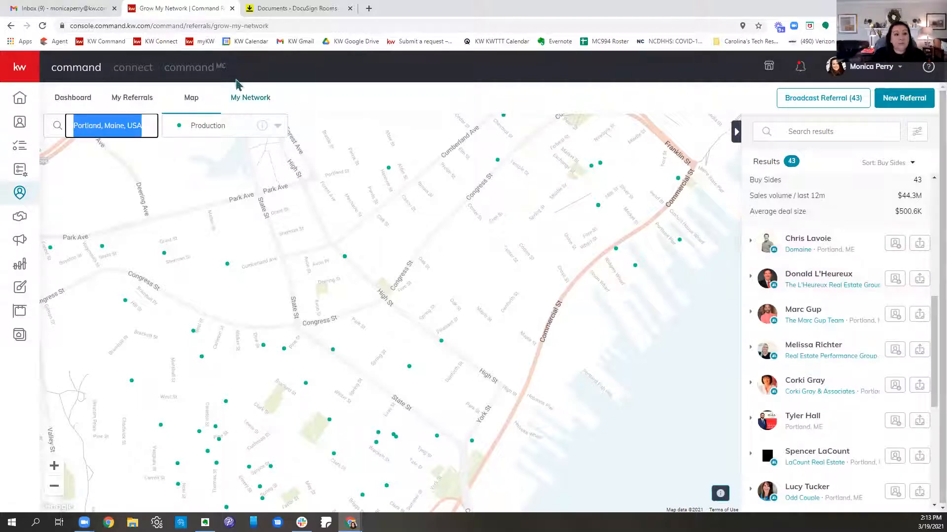
left_click(20, 192)
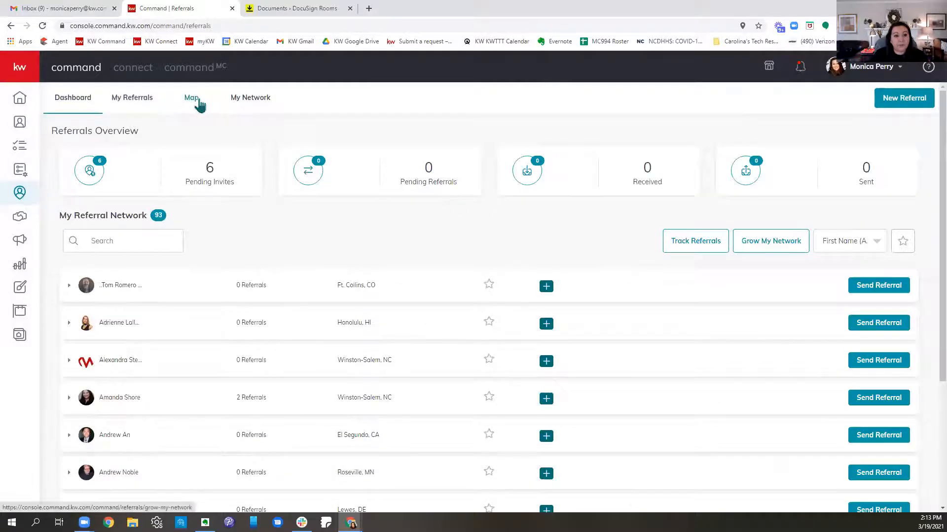
left_click(191, 98)
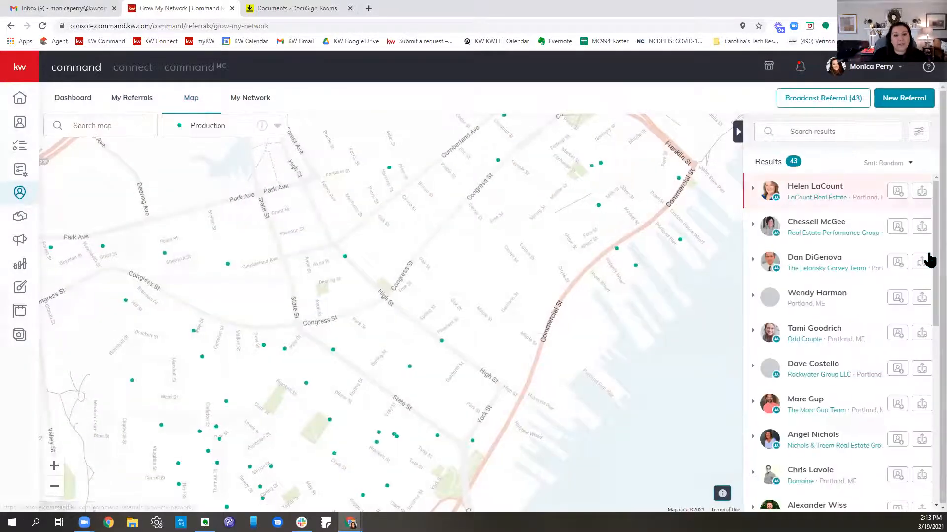
Step: Search the referral map for Winston-Salem, NC, USA
left_click(105, 126)
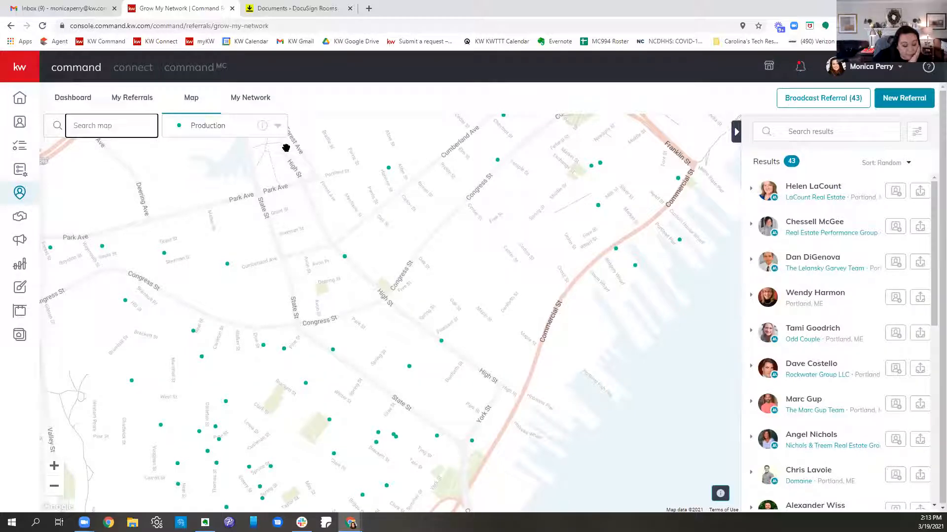
type("wins")
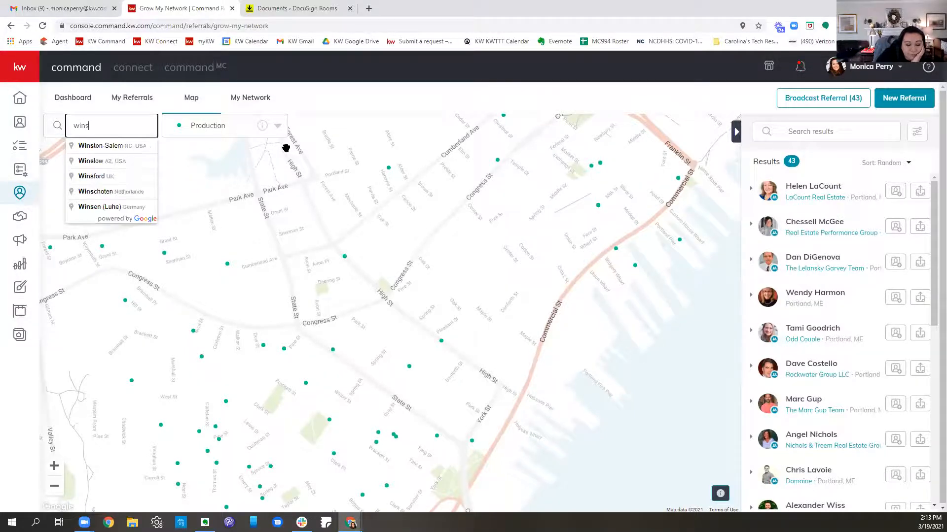
type("ton")
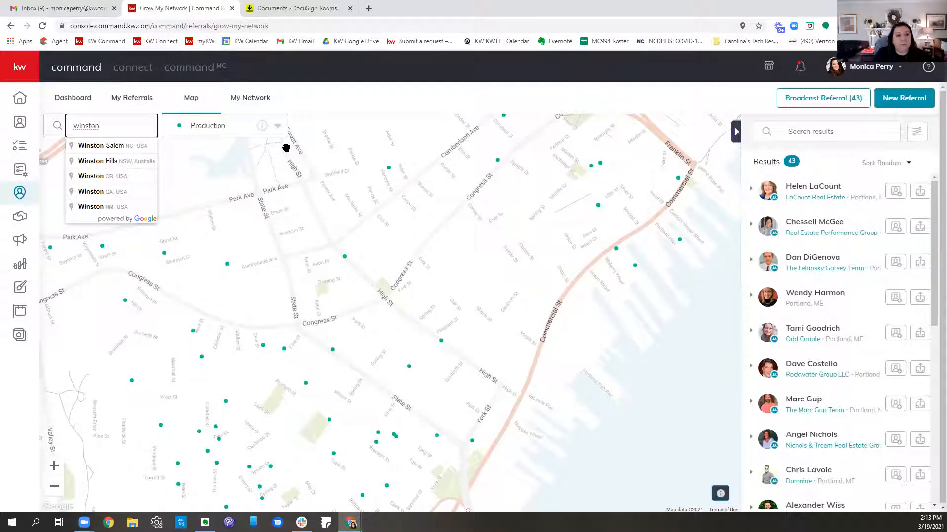
left_click(123, 146)
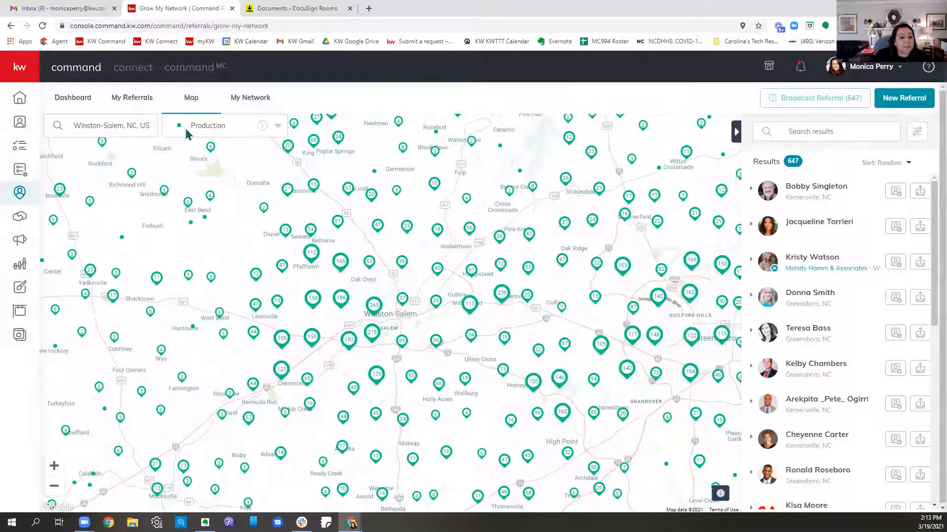
Step: Show the map's Referral Patterns and examine the referrals sent from Winston-Salem to Raleigh, the Northeast, Florida and Palmdale, CA
left_click(250, 132)
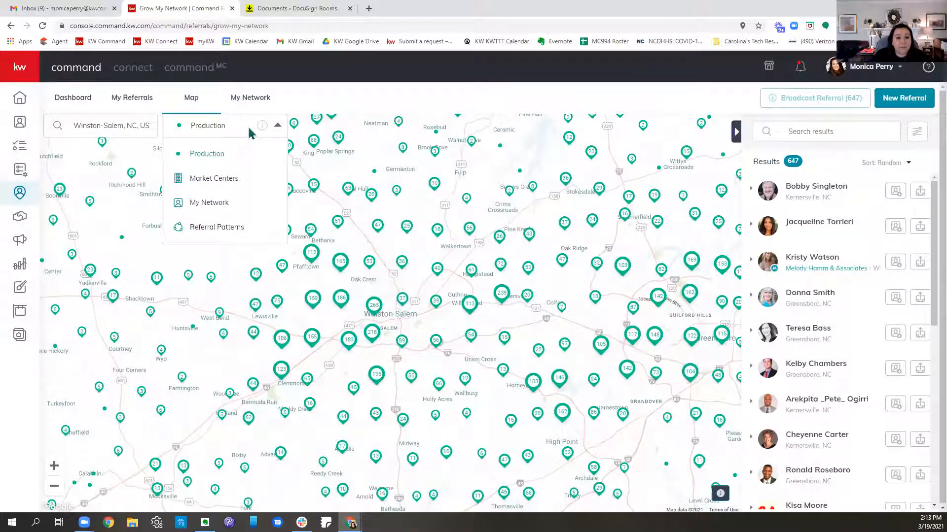
left_click(219, 229)
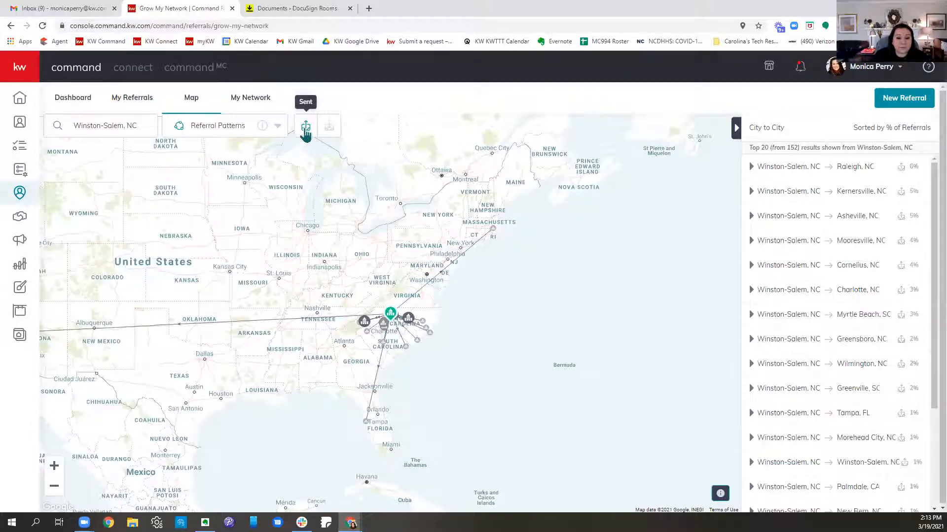
mouse_move(397, 325)
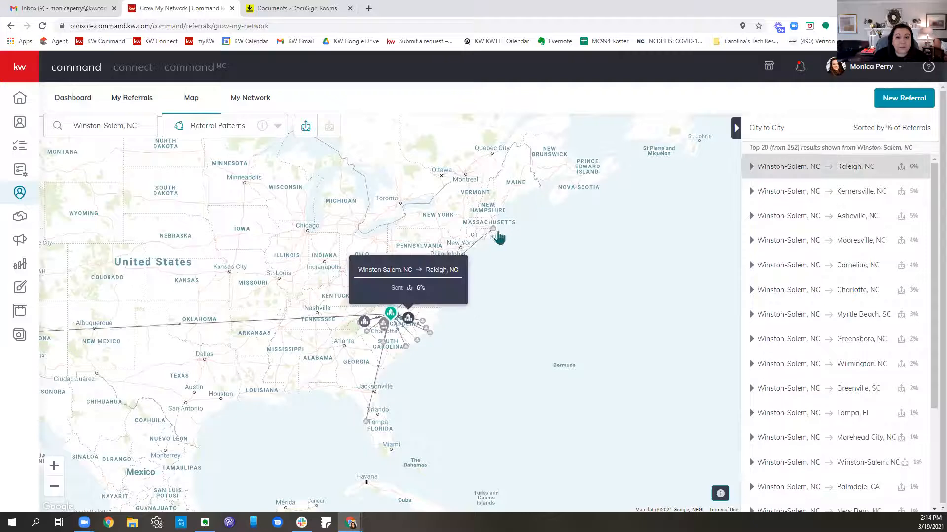
mouse_move(493, 231)
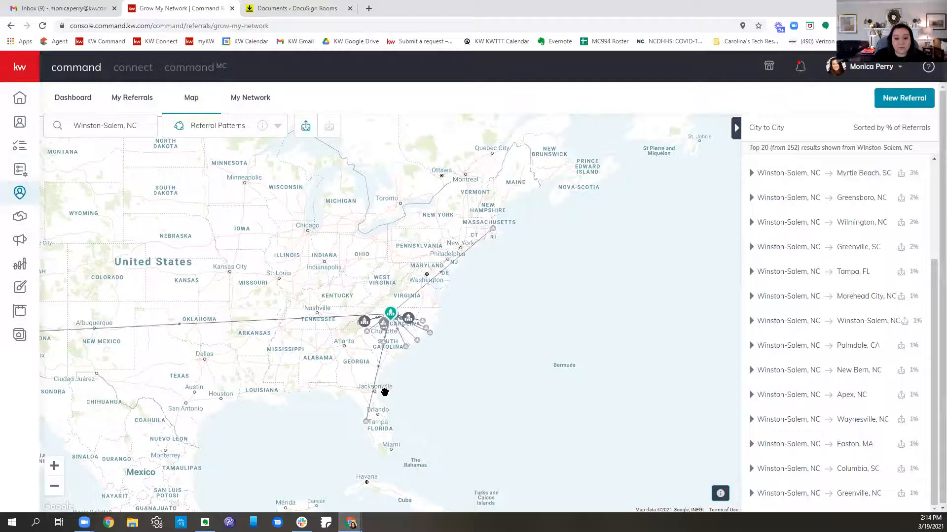
mouse_move(365, 426)
left_click_drag(199, 368, 404, 354)
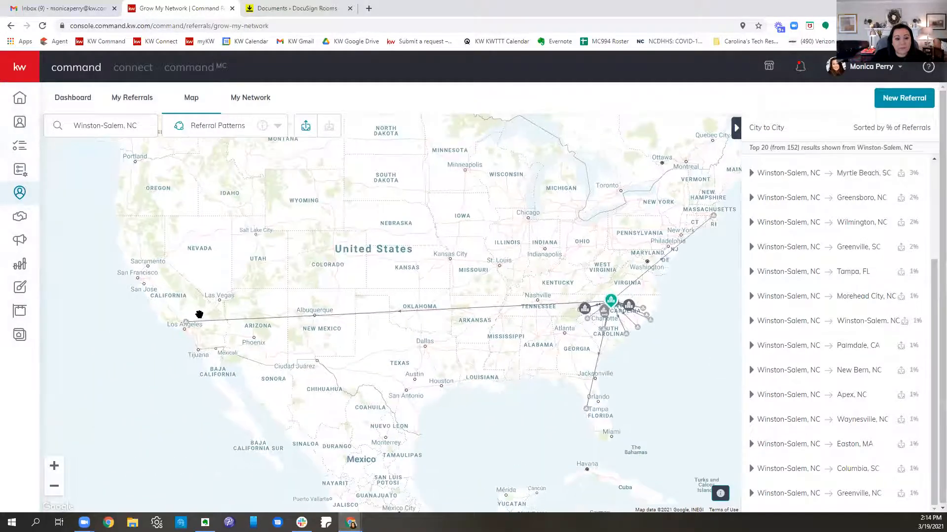
mouse_move(186, 323)
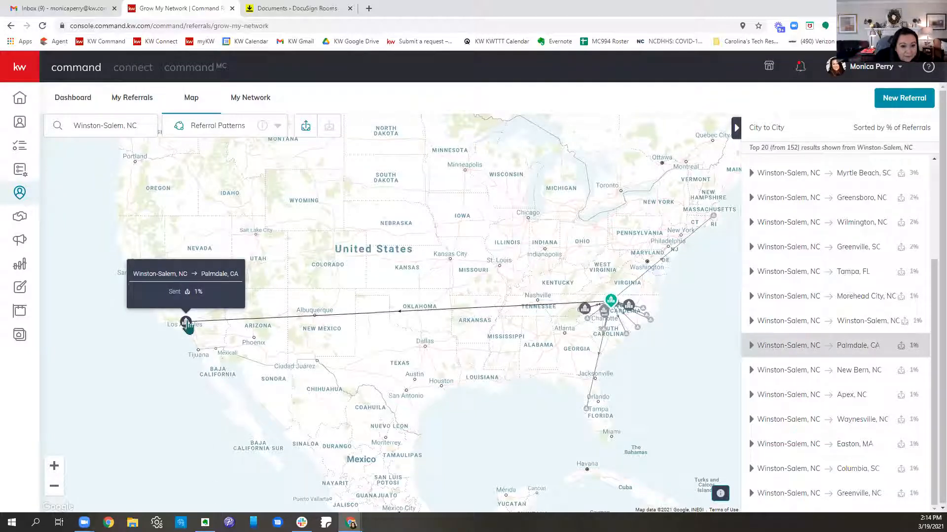
left_click_drag(610, 363, 451, 341)
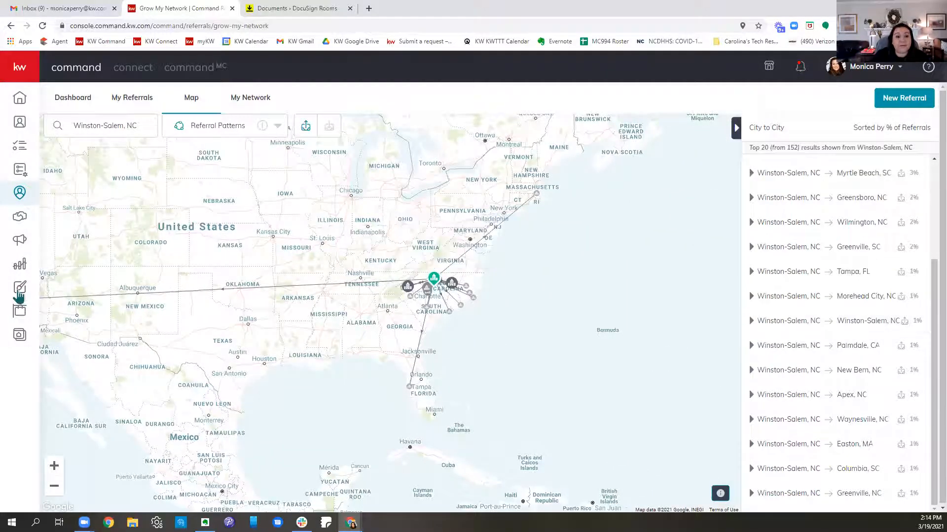
Step: Show the referrals received in Winston-Salem and examine the percentage for each originating city in the list
left_click(331, 126)
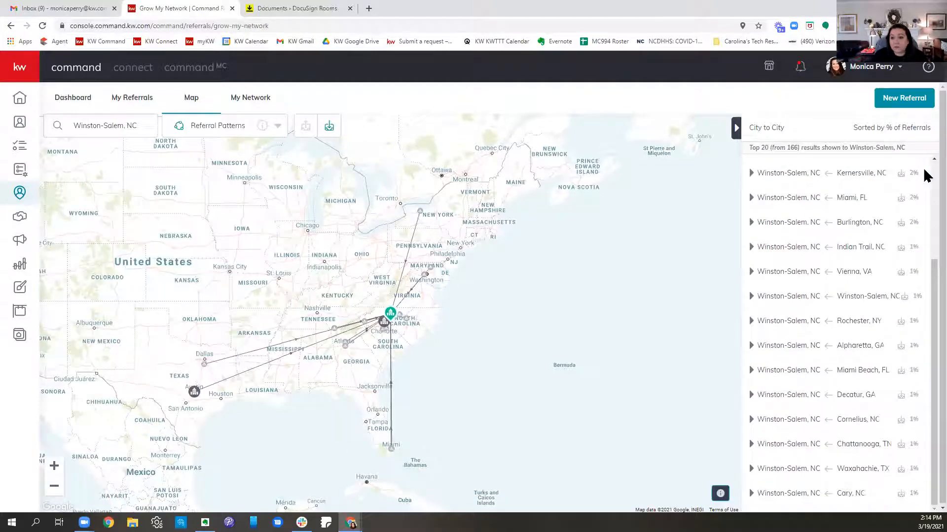
mouse_move(926, 177)
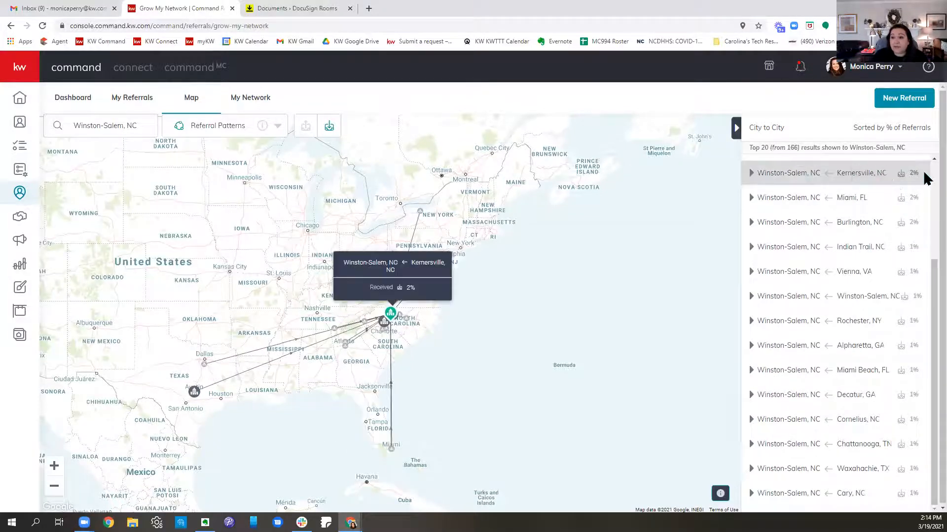
mouse_move(920, 207)
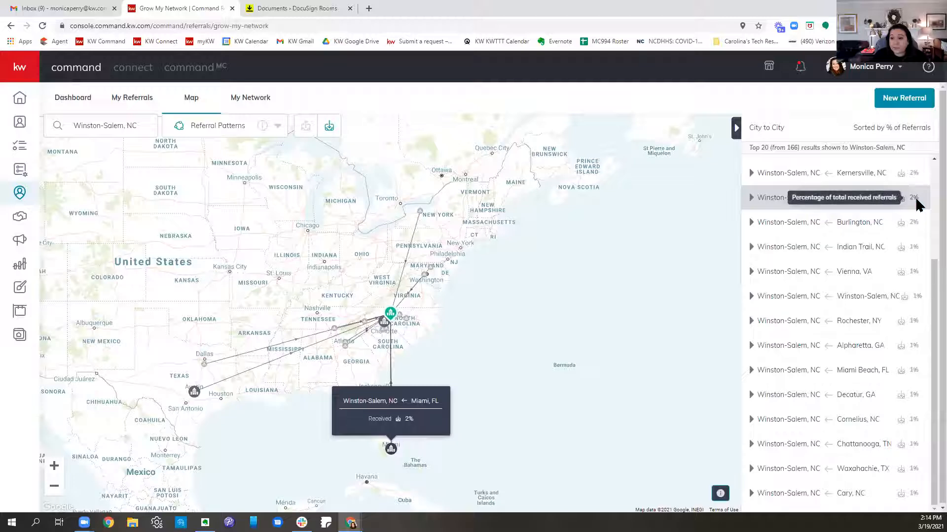
mouse_move(912, 224)
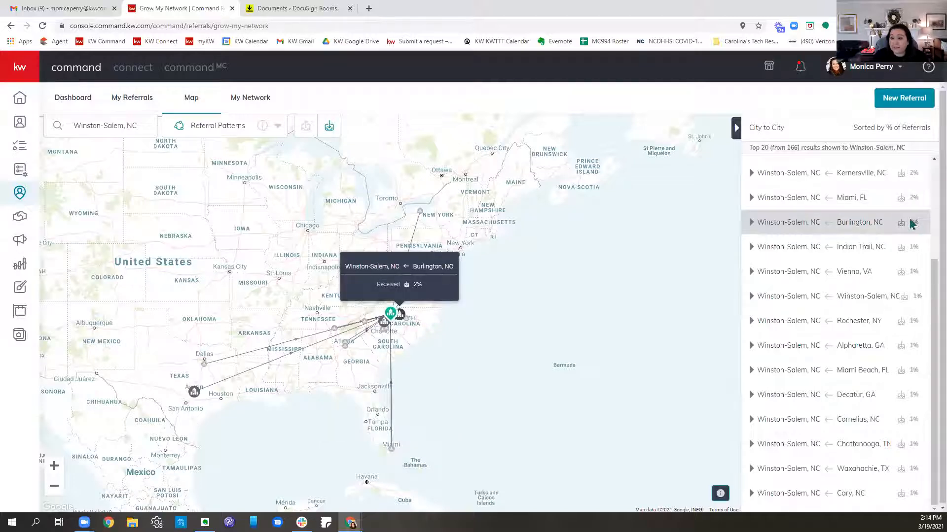
mouse_move(908, 249)
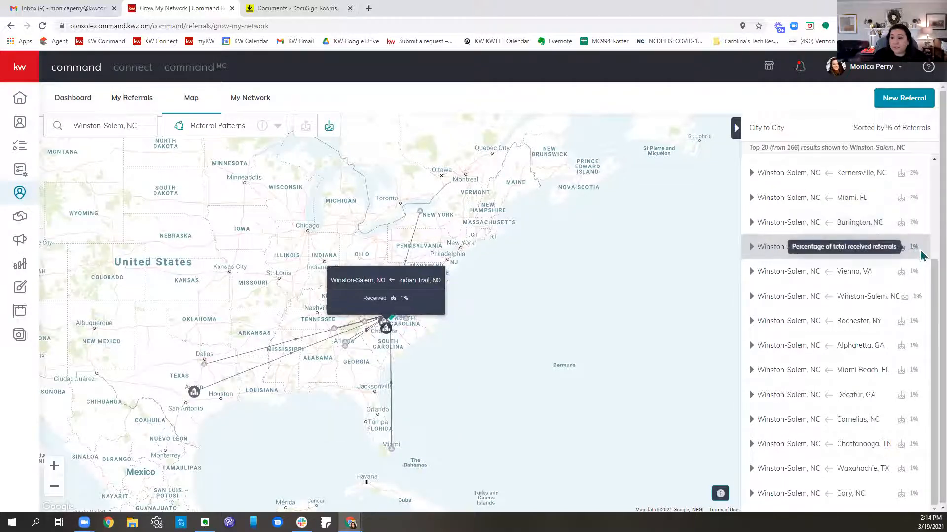
mouse_move(919, 276)
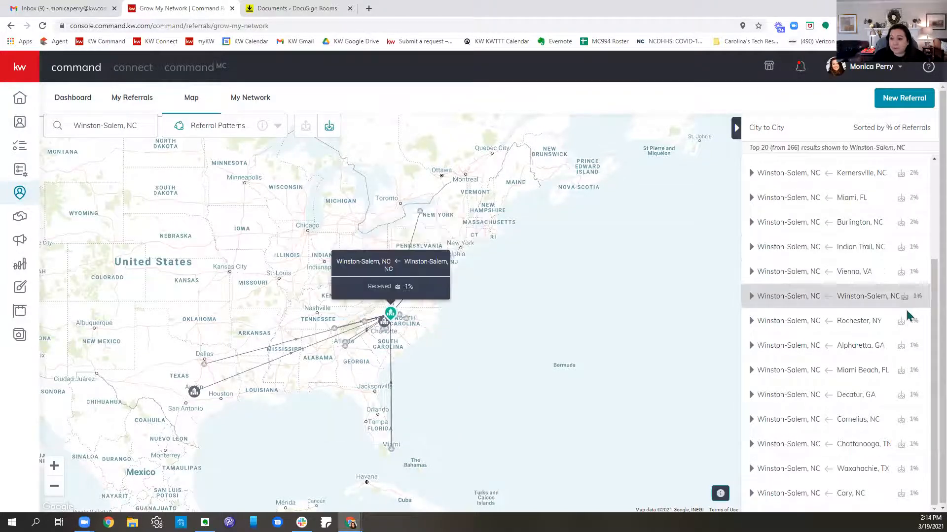
mouse_move(905, 356)
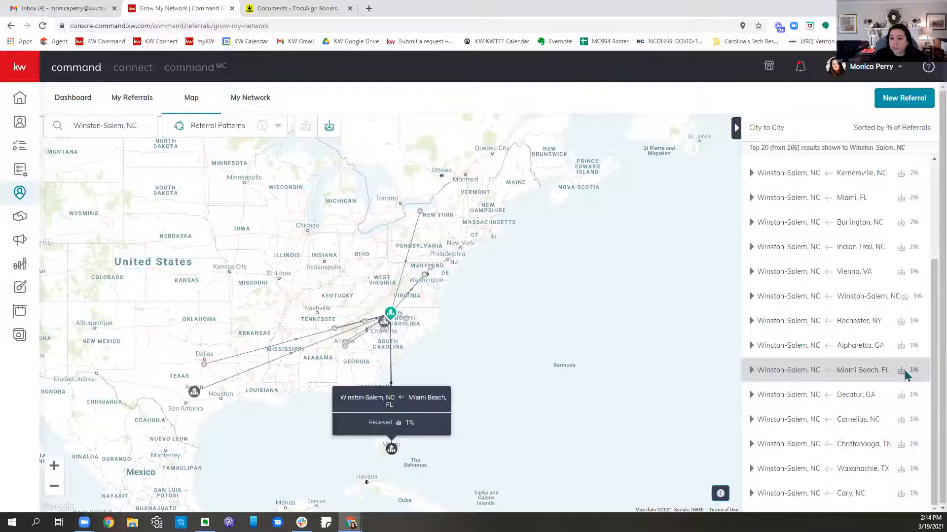
mouse_move(892, 451)
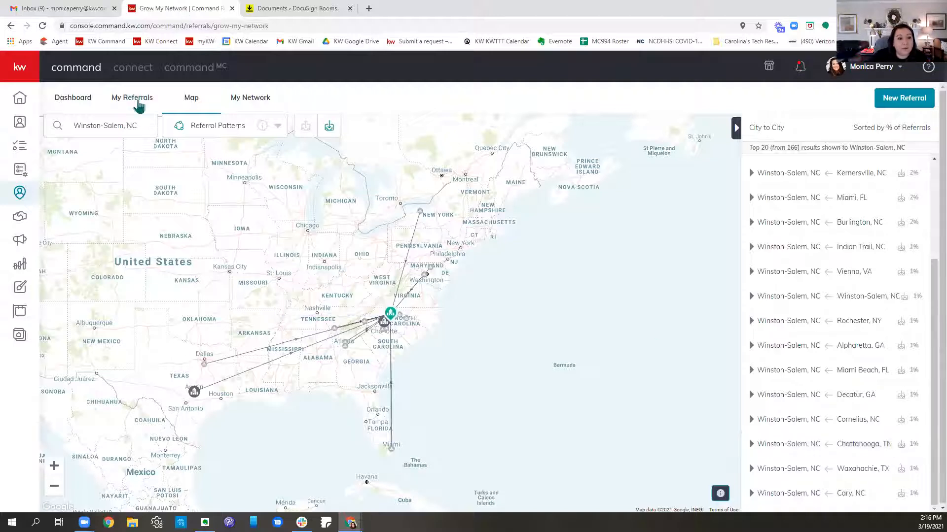
Step: Look up the received referral patterns for Clemmons, NC
left_click_drag(122, 126, 45, 131)
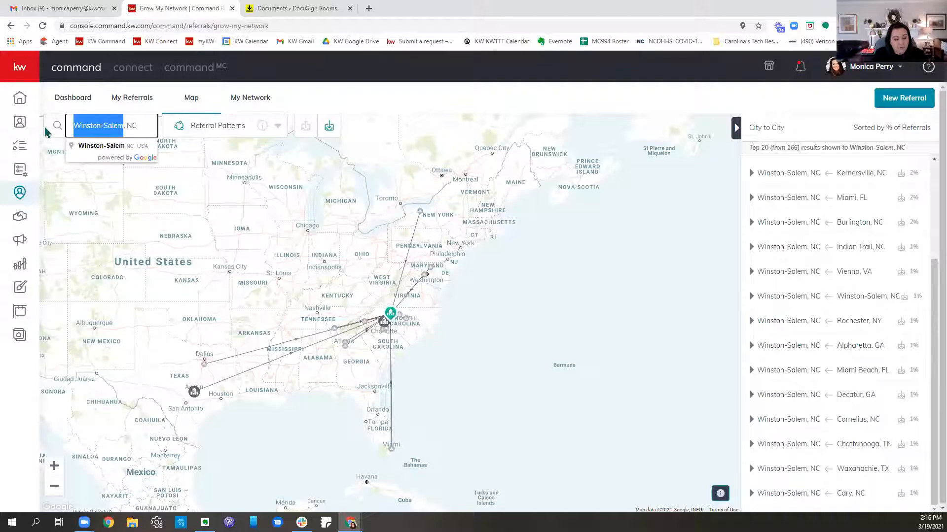
type("Clemmons")
key("Return")
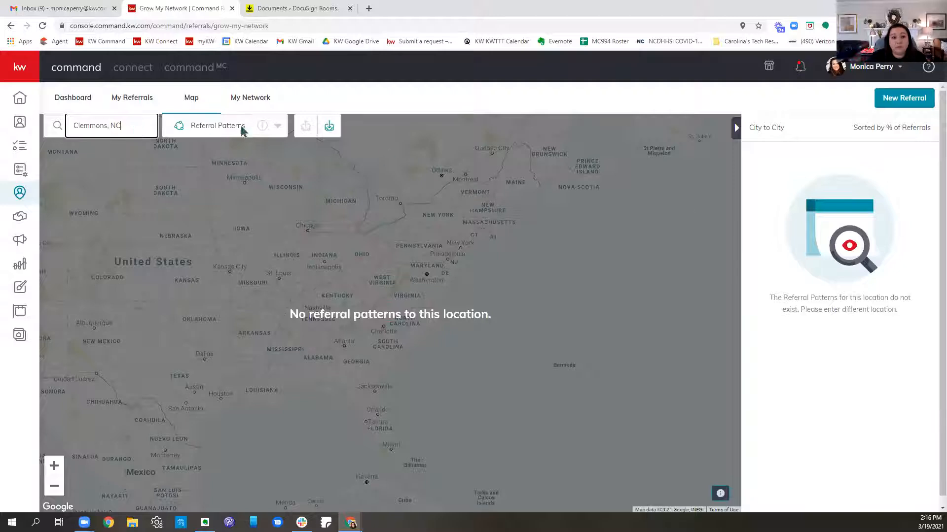
Step: Reload the referral map and change its view from Referral Patterns to Market Centers
left_click(252, 101)
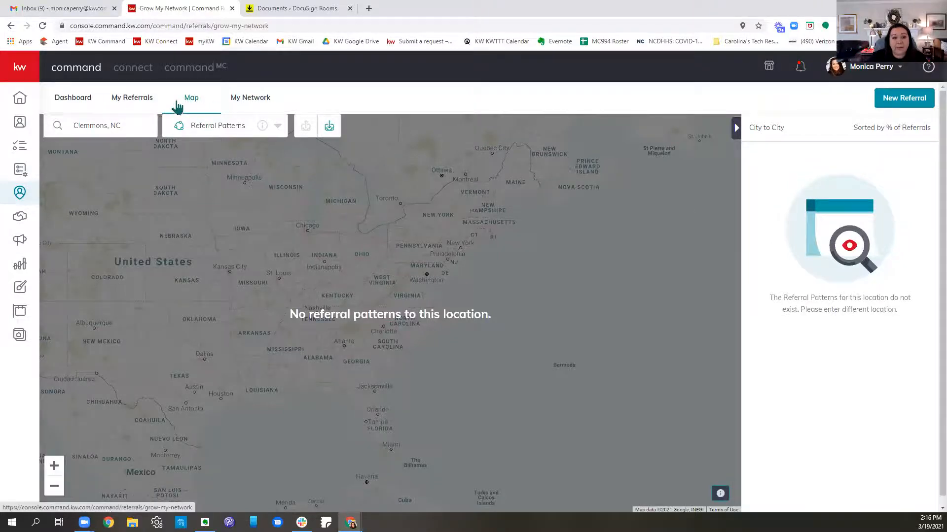
left_click(193, 101)
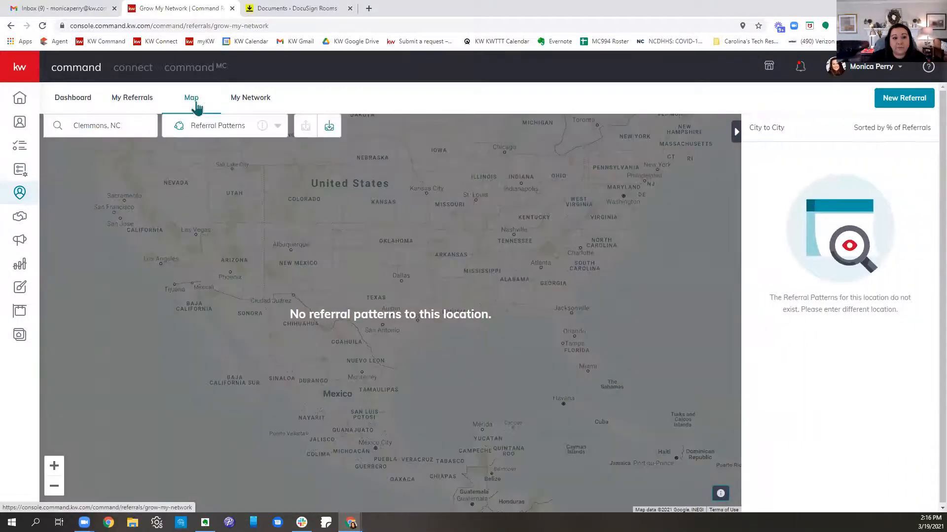
left_click(222, 124)
left_click(211, 180)
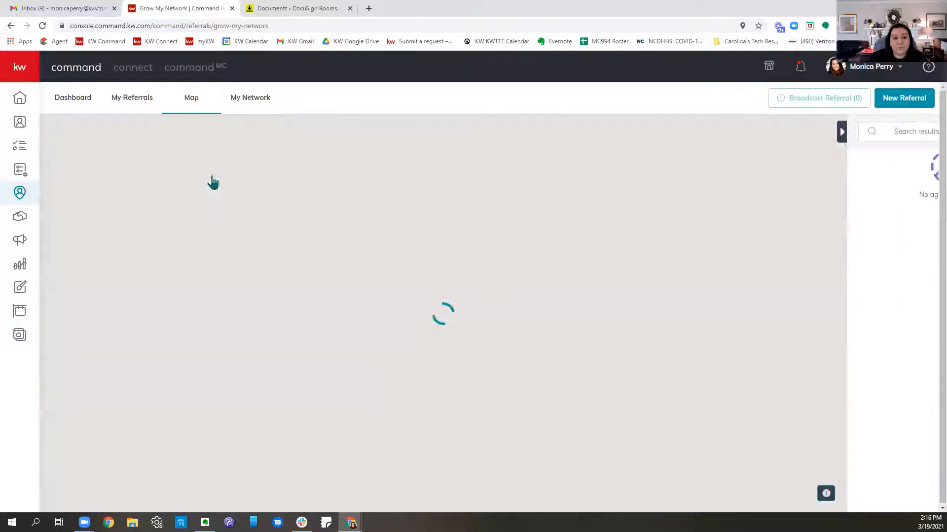
Step: Open the My Referrals overview of sent and received referrals
left_click(67, 105)
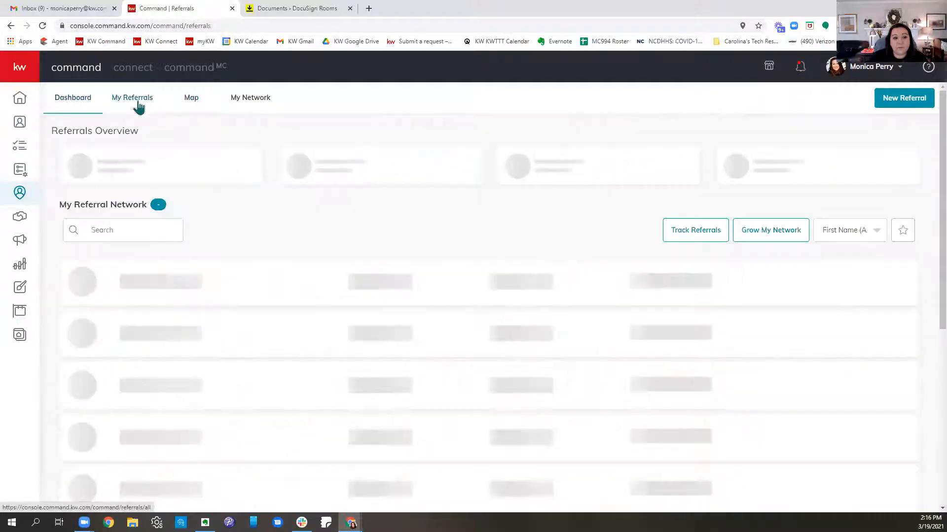
left_click(138, 104)
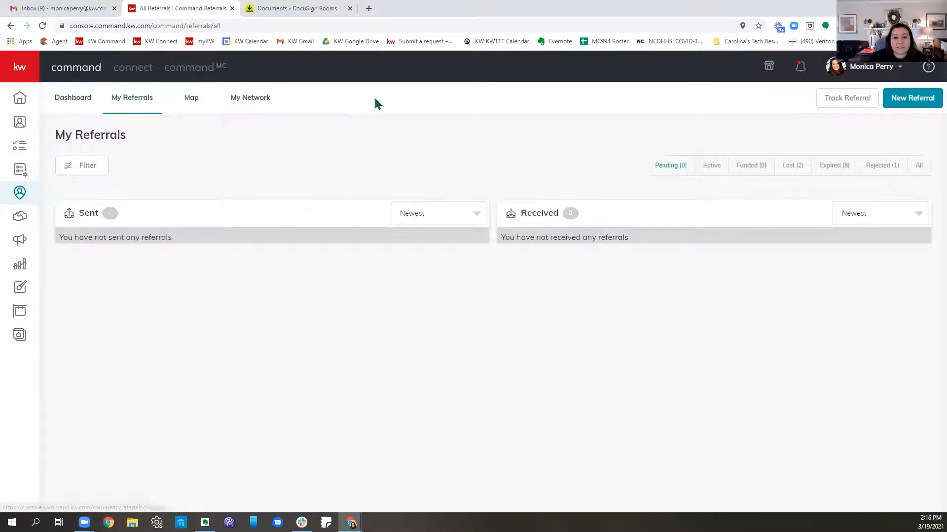
Step: Open the referral map and locate Greensboro, NC in the Market Centers view
left_click(182, 101)
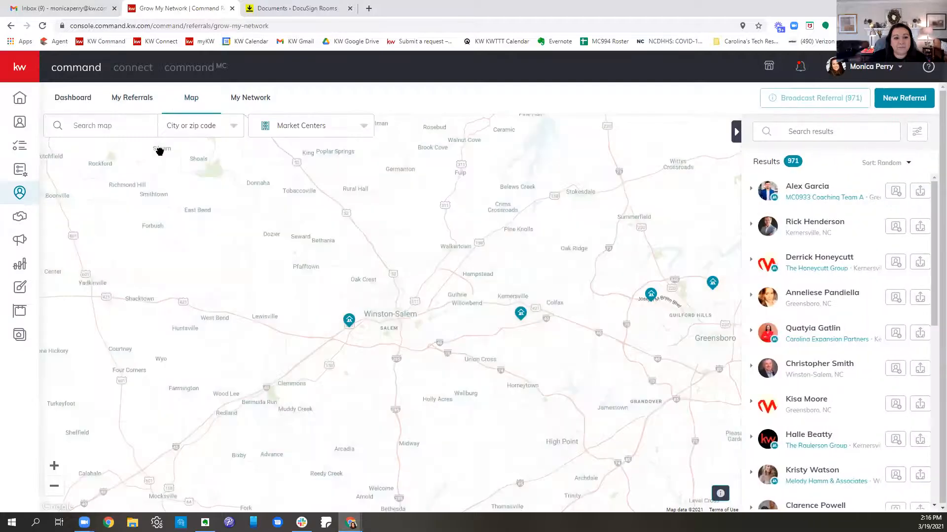
left_click(123, 126)
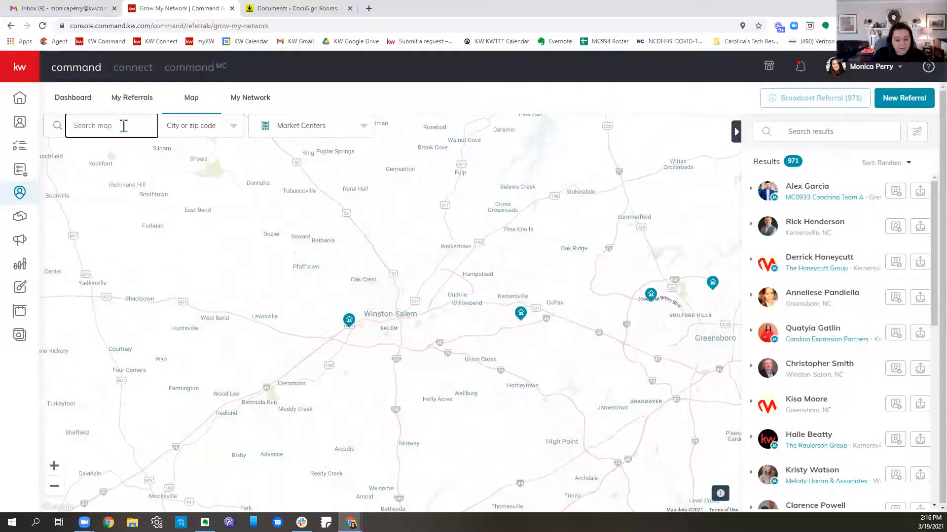
type("Greensboro, NC")
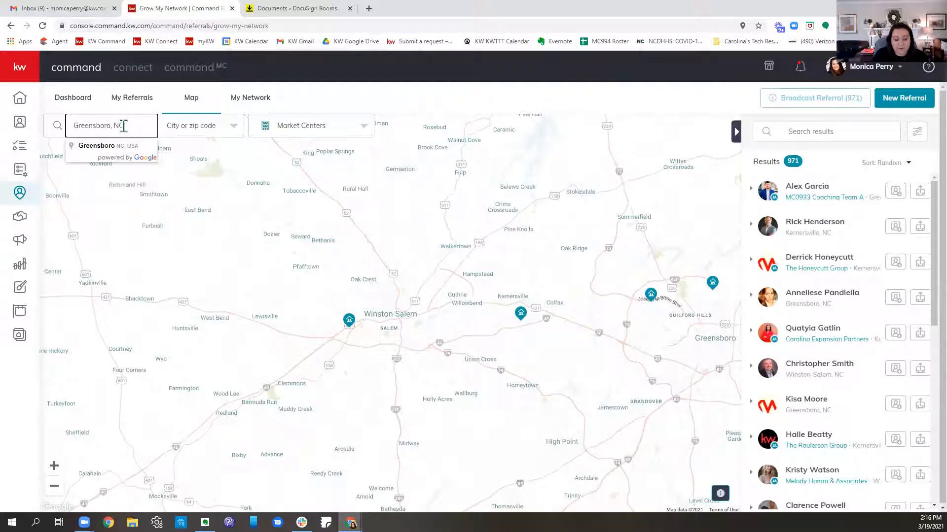
left_click(130, 148)
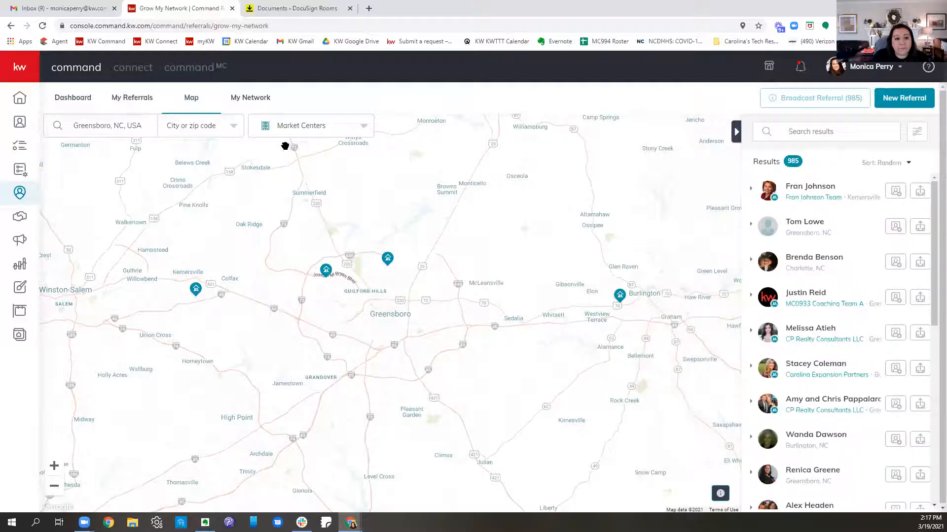
Step: Change the map to Referral Patterns and look up the patterns for Greensboro, NC
left_click(296, 128)
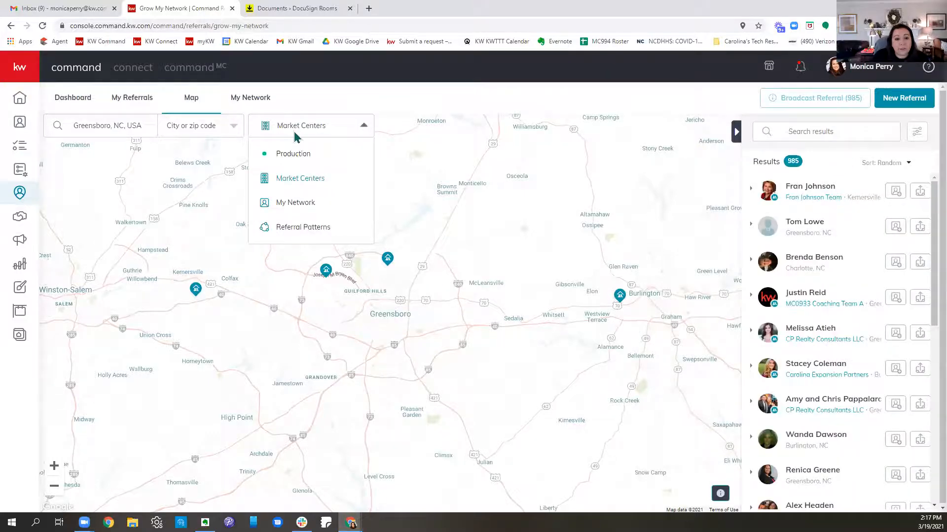
left_click(301, 227)
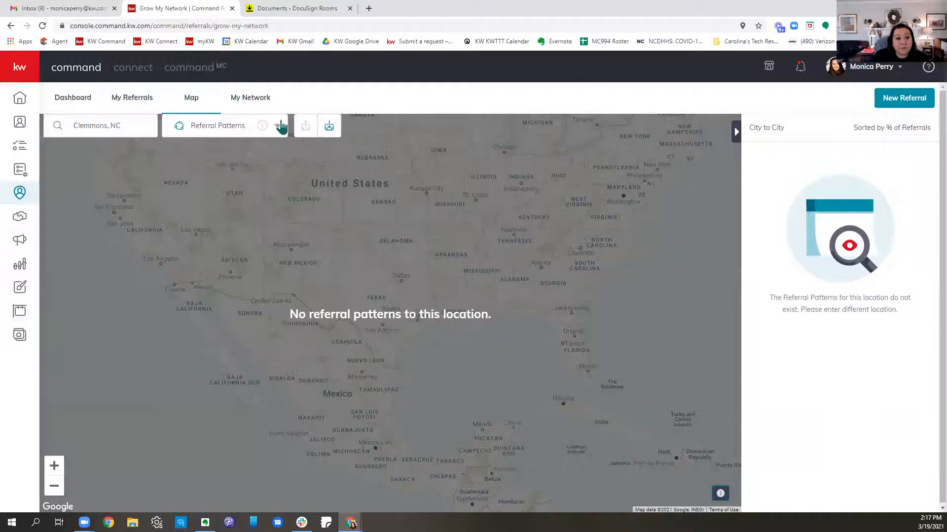
left_click_drag(126, 128, 105, 126)
double_click(105, 126)
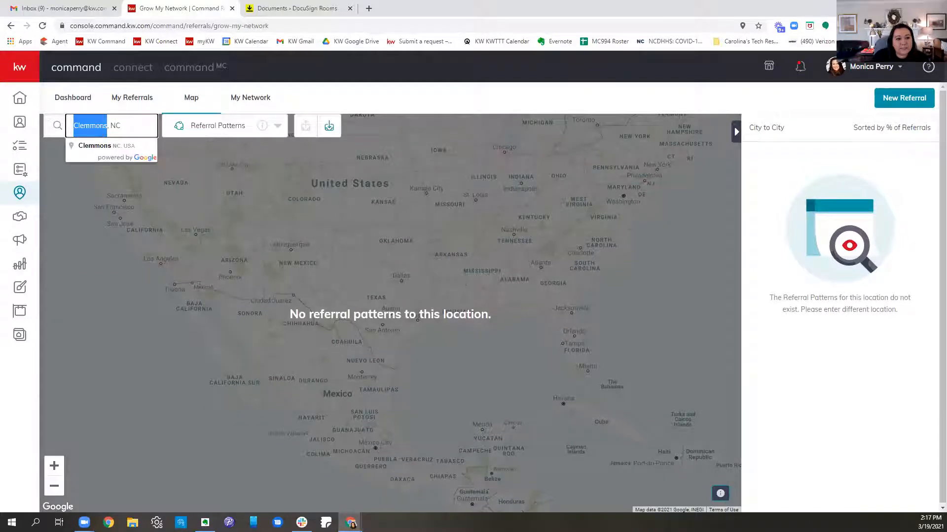
type("Greensboro")
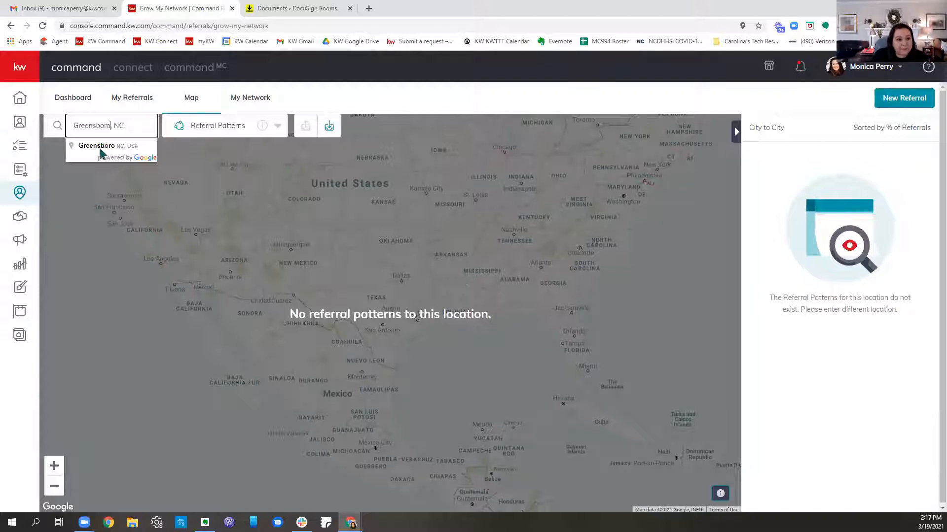
left_click(119, 146)
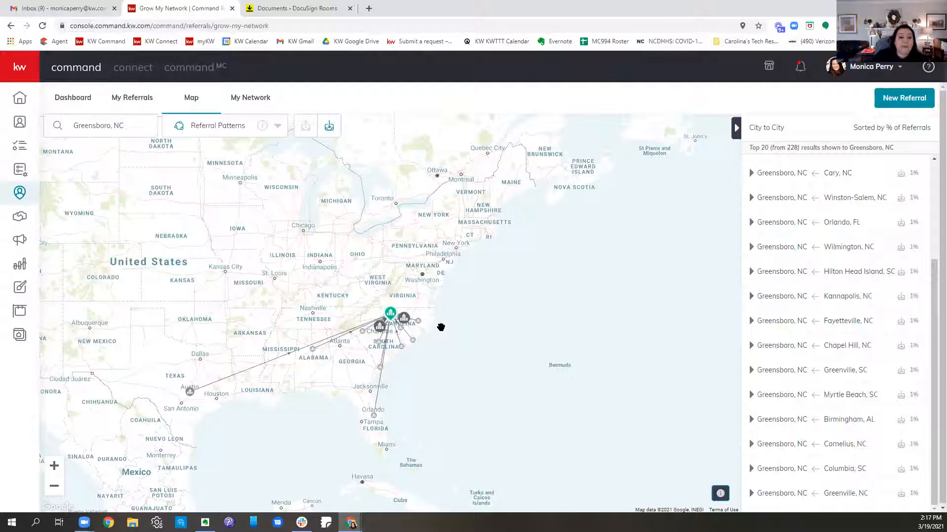
Step: Examine the cities sending referrals to Greensboro on the map, including Myrtle Beach and the Carolinas
mouse_move(373, 418)
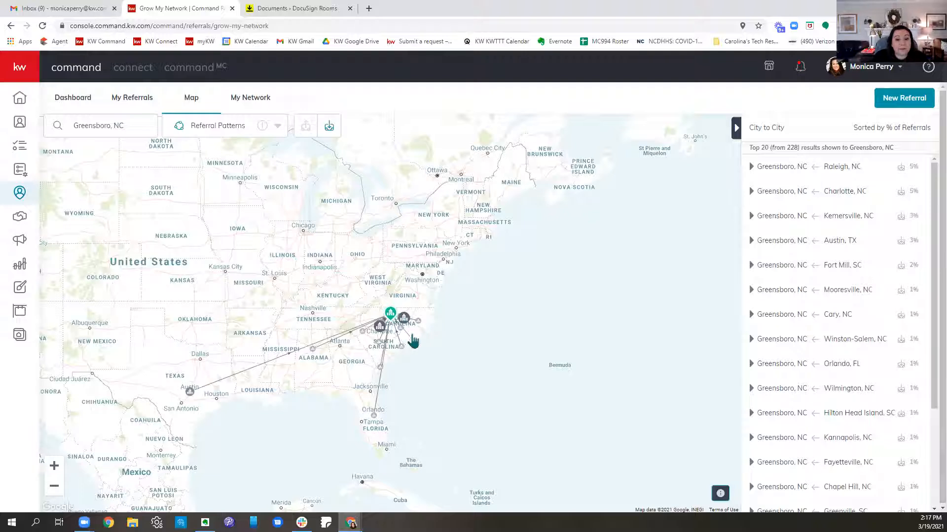
mouse_move(414, 345)
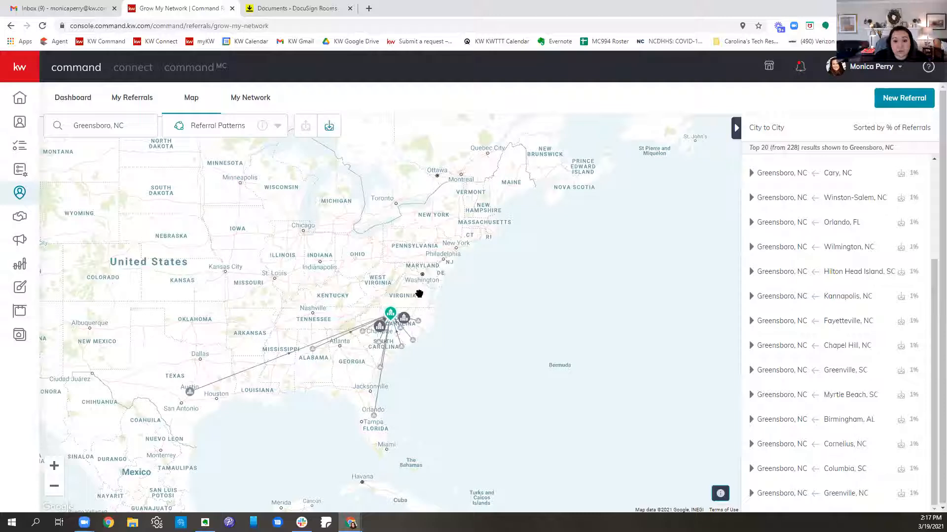
mouse_move(192, 400)
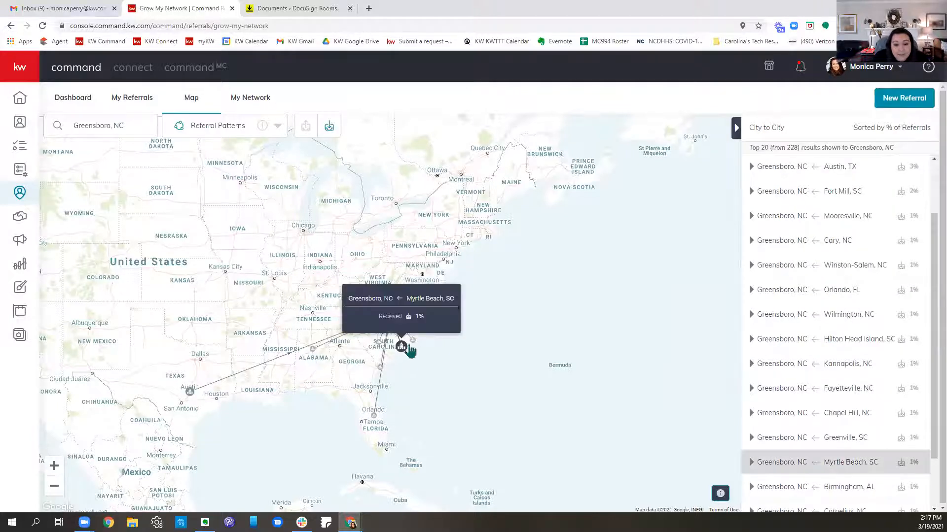
scroll(545, 373, "up", 3)
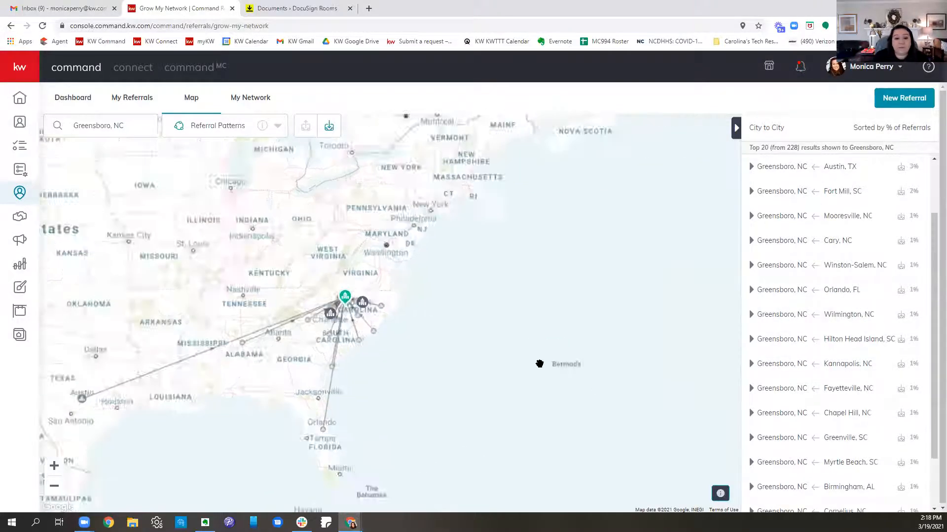
left_click_drag(196, 240, 659, 258)
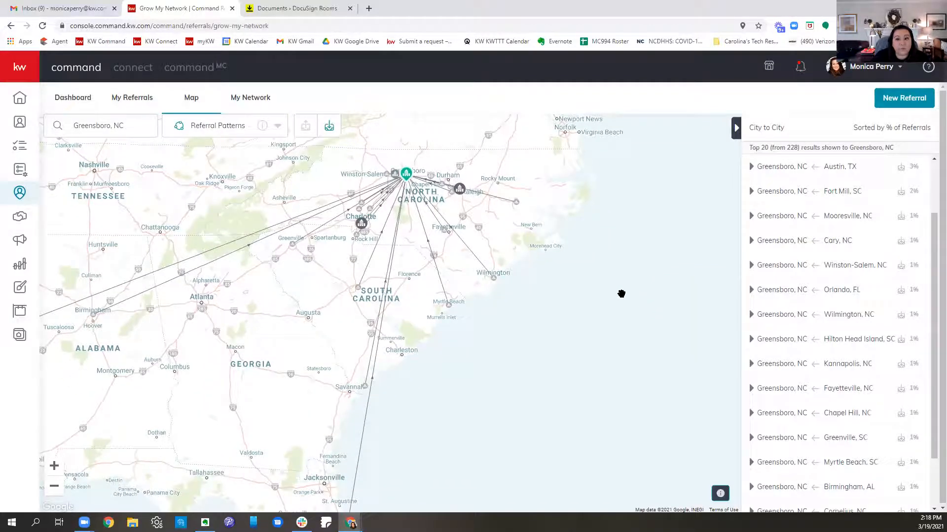
Step: Open My Network and view the profile details of the Winston-Salem agent with 2 referrals
left_click(119, 103)
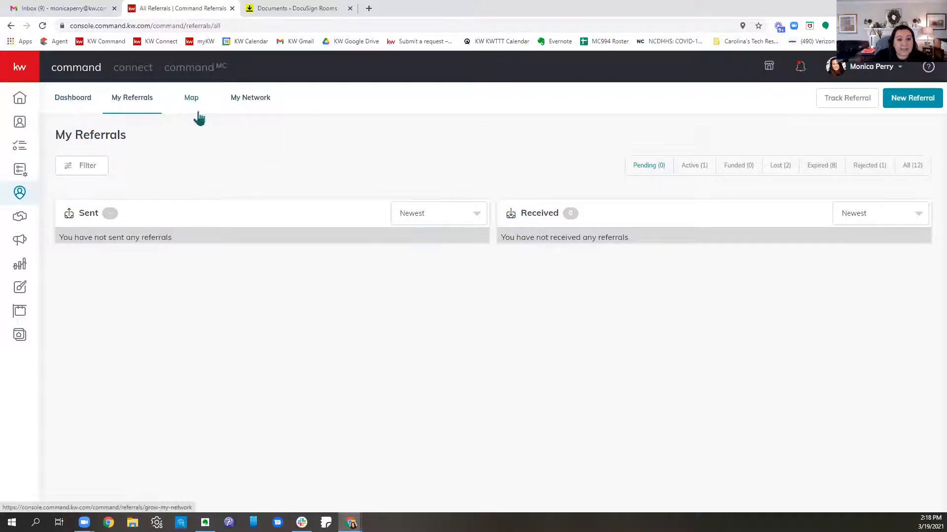
left_click(249, 100)
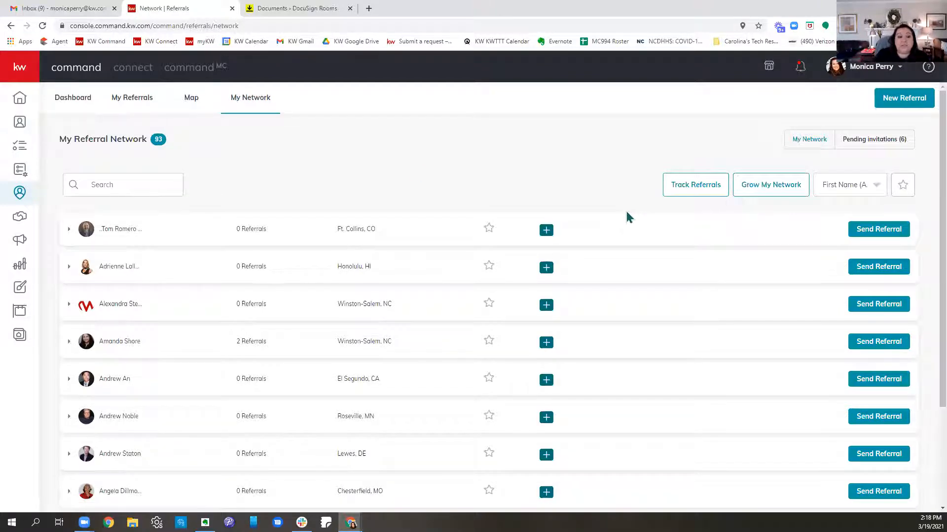
scroll(617, 213, "down", 3)
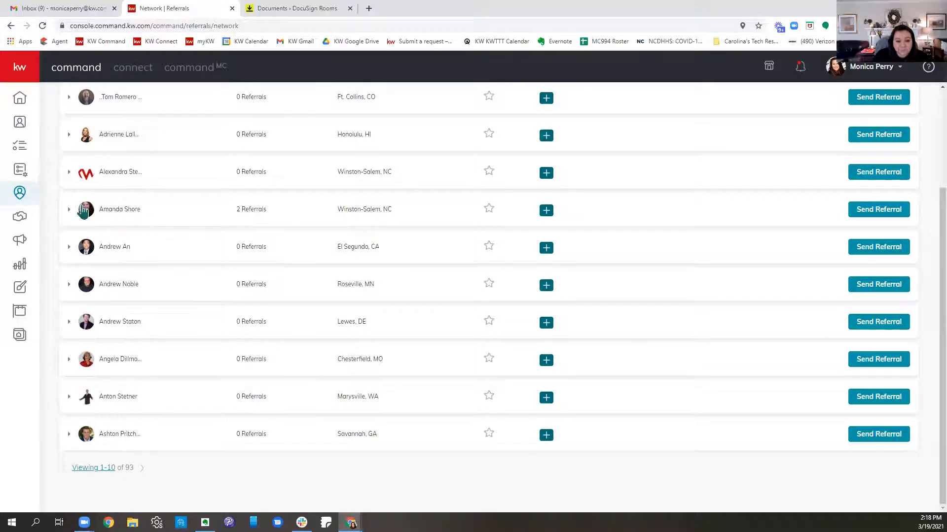
left_click(68, 210)
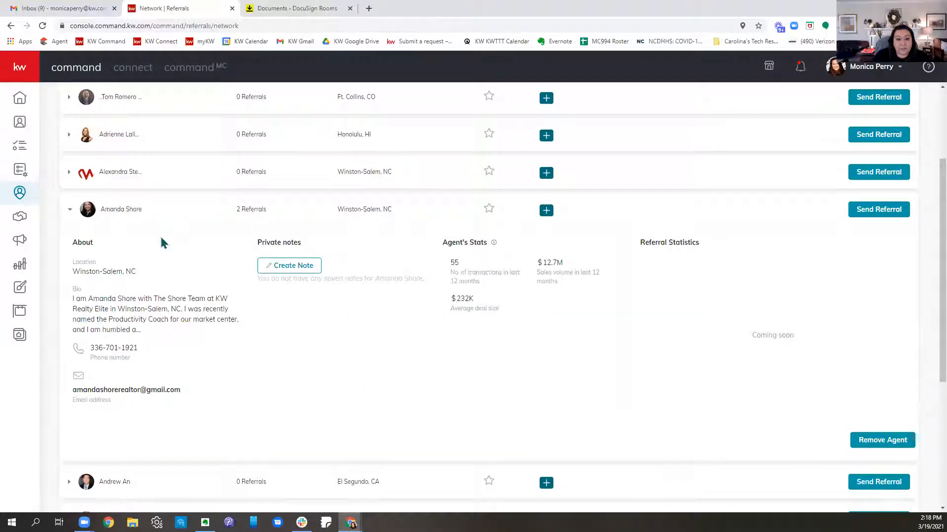
left_click(69, 211)
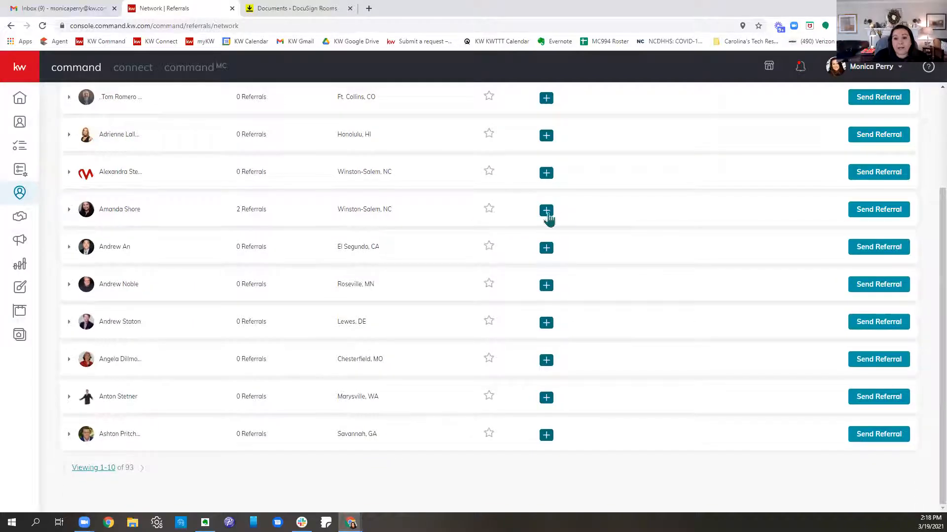
Step: Start a referral request to the Winston-Salem agent with 2 referrals, with a price range of 250,000 to 275,000
left_click(874, 220)
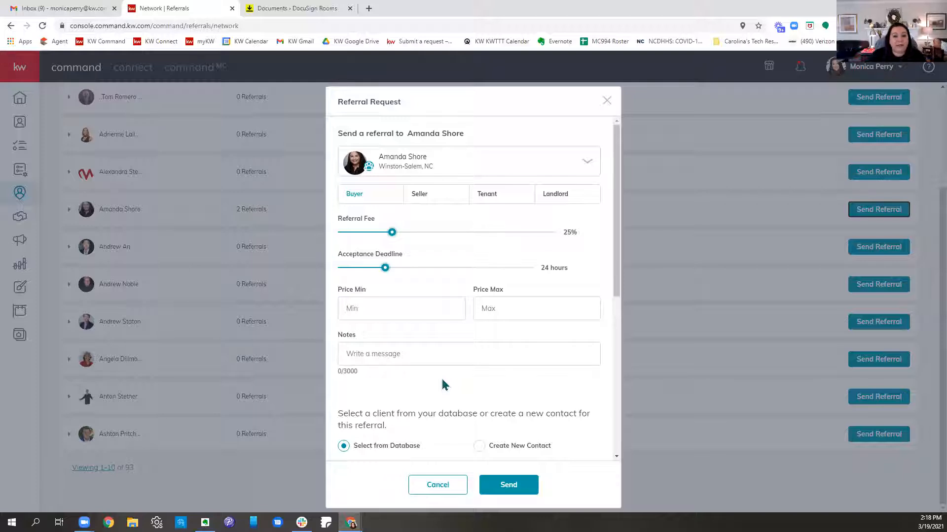
left_click(422, 320)
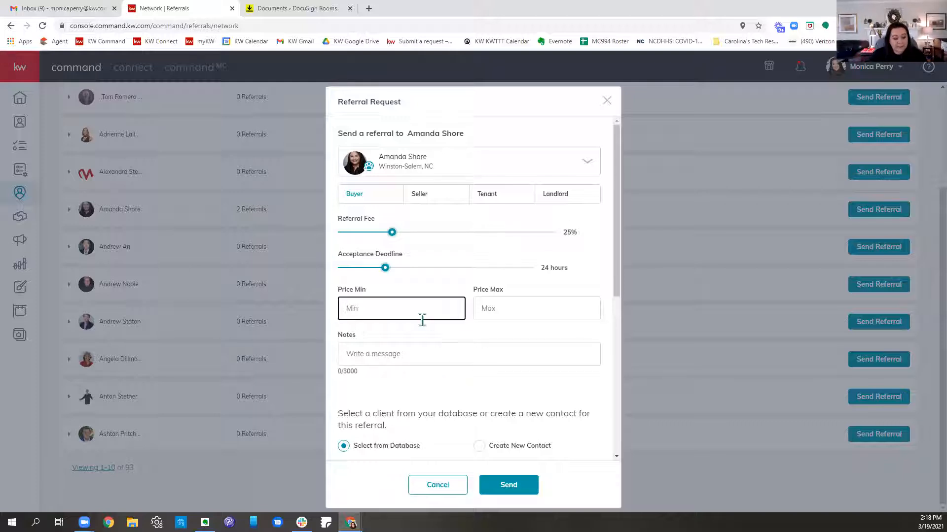
type("250,000")
left_click(524, 316)
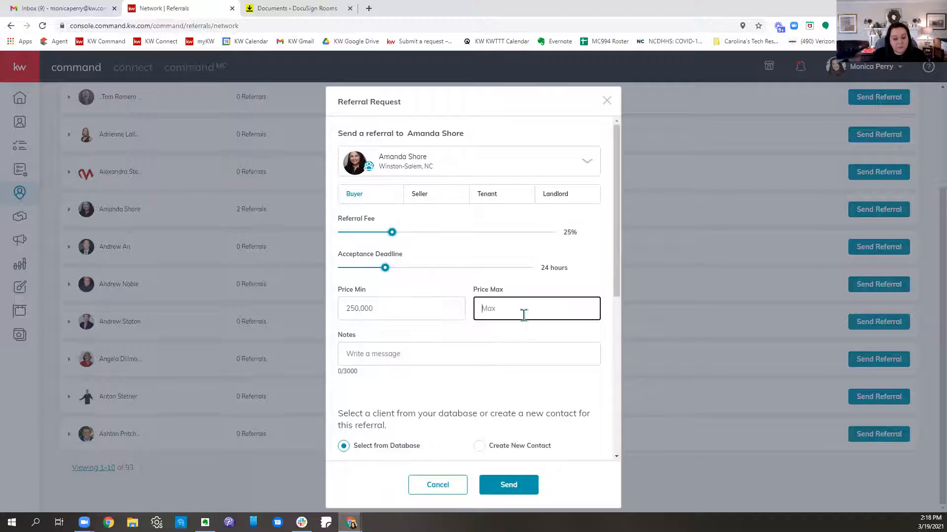
type("275")
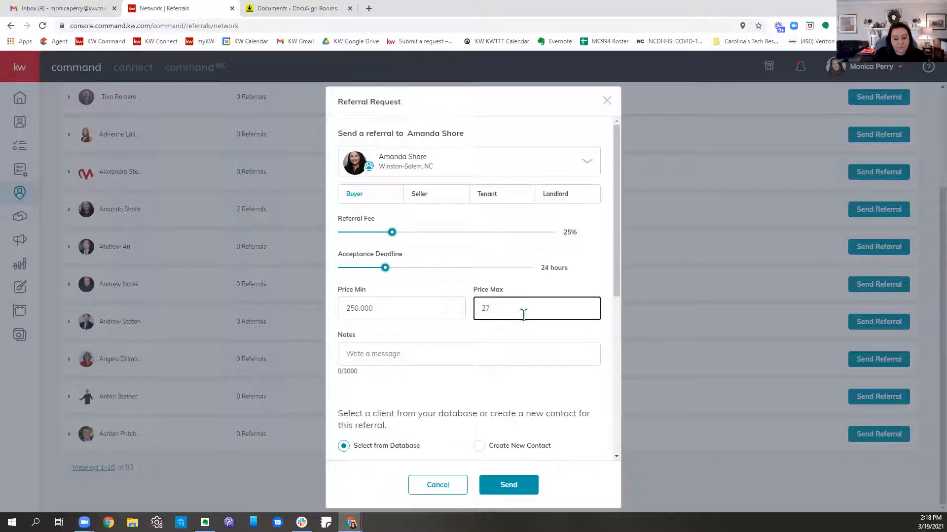
Step: Enter the referral note "Hey this is just a test for class!"
left_click(499, 357)
type("He")
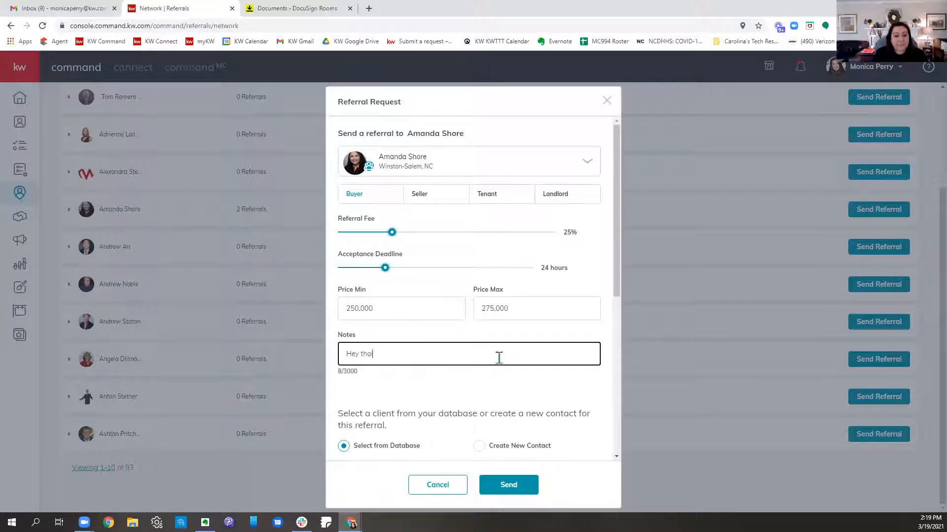
type("y this just")
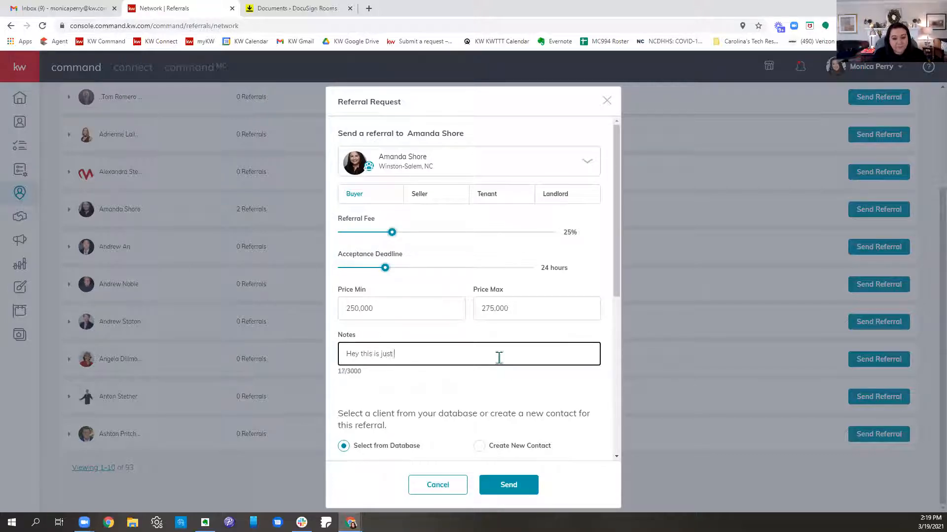
type("s is just a test for class!")
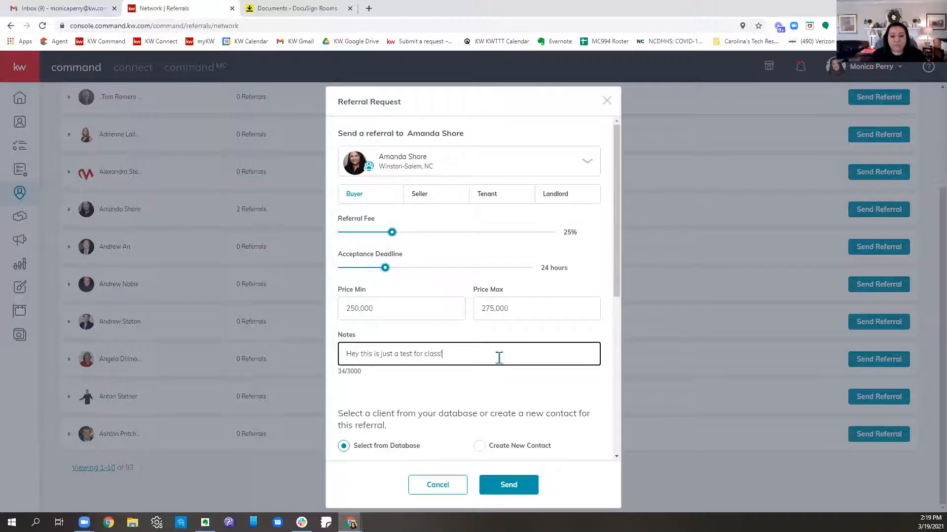
Step: Find the client by first name in the database and select the matching contact that has a phone number
scroll(491, 345, "down", 3)
left_click(483, 337)
left_click(465, 373)
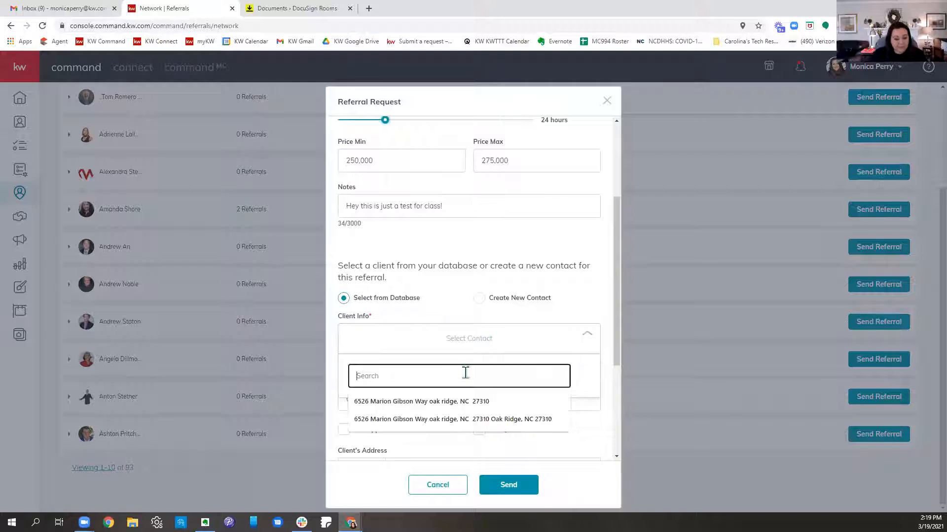
type("Dakota")
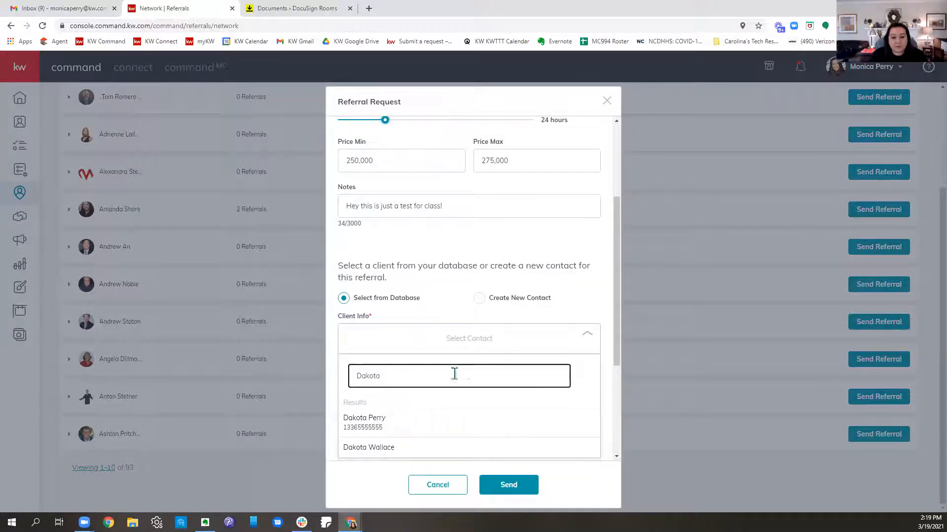
left_click(422, 431)
scroll(493, 304, "down", 4)
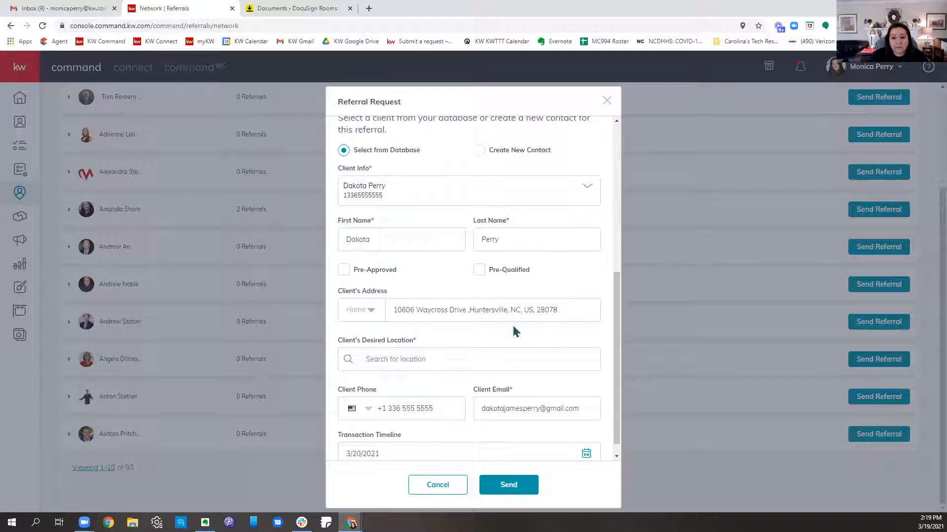
scroll(513, 330, "down", 1)
Step: Set the client's desired location to Mocksville, NC, mark the client Pre-Approved and Pre-Qualified, and review the referral request
left_click(426, 344)
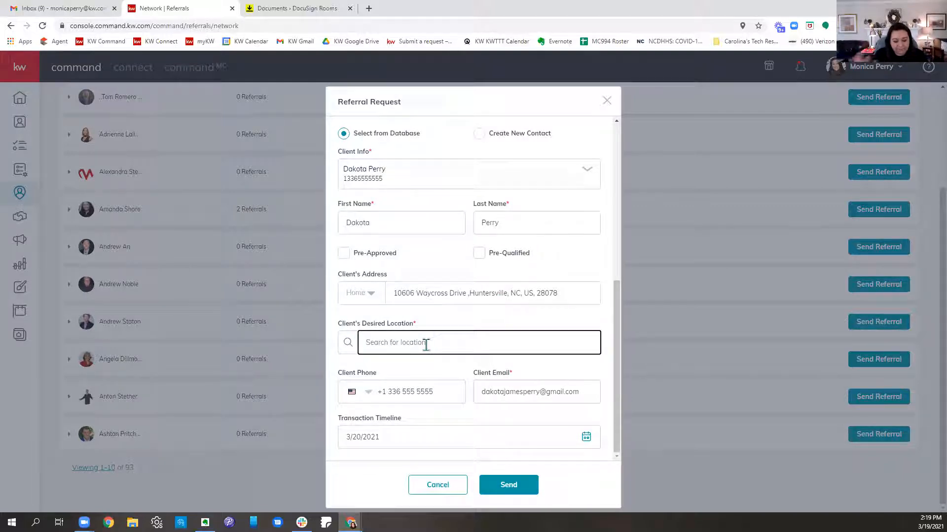
type("Mocks")
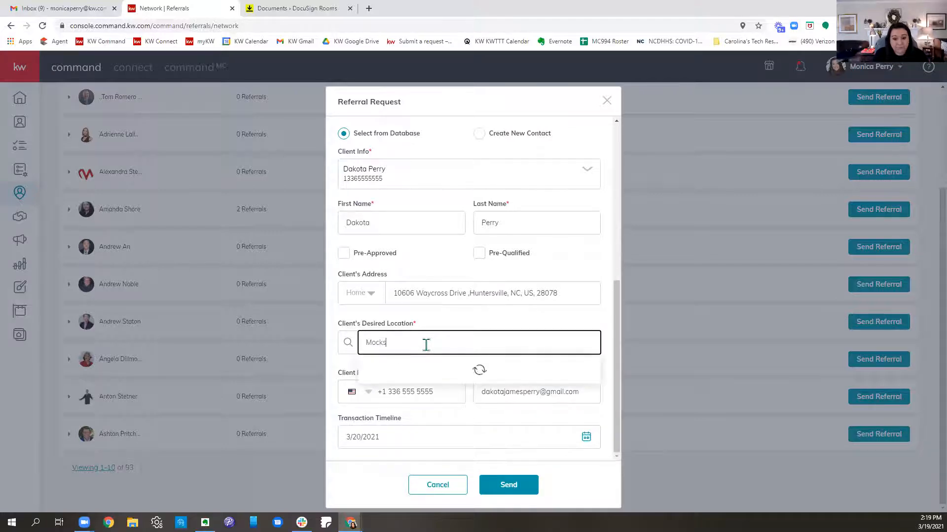
type("ville")
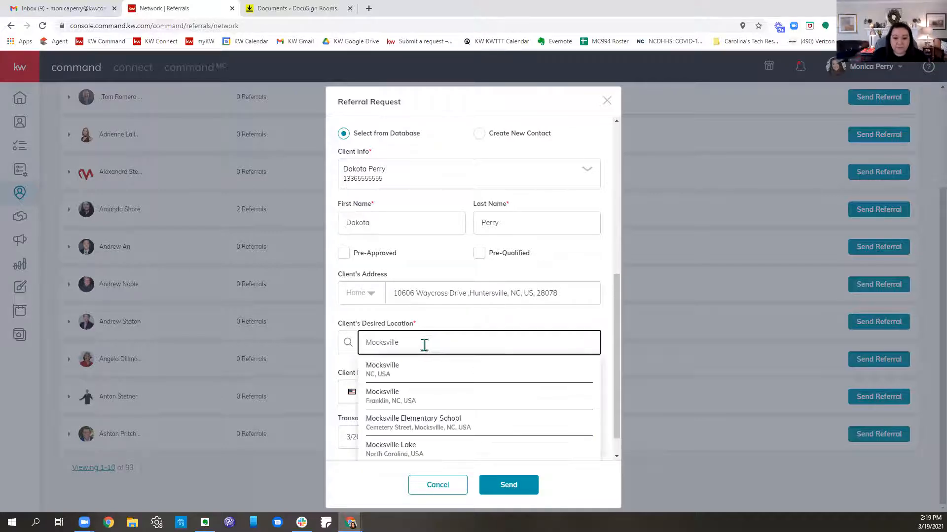
left_click(455, 371)
scroll(591, 315, "down", 1)
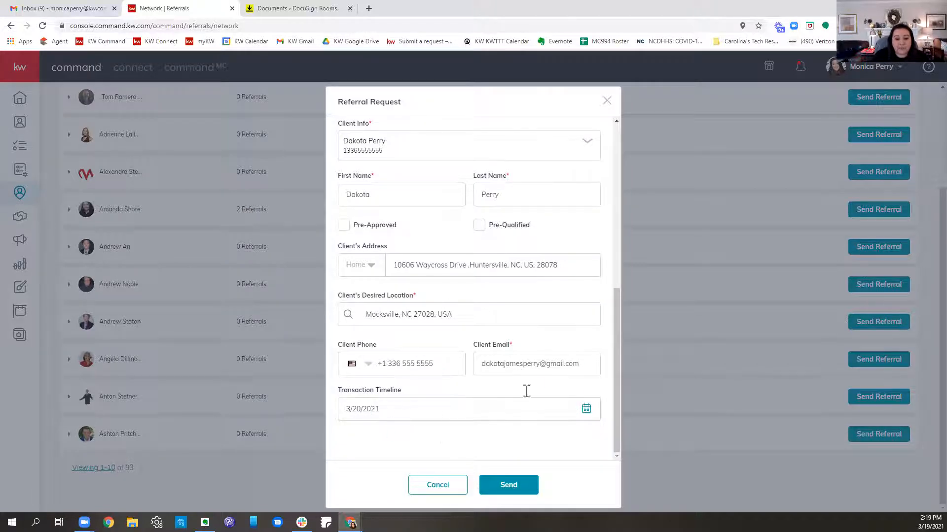
scroll(526, 391, "up", 1)
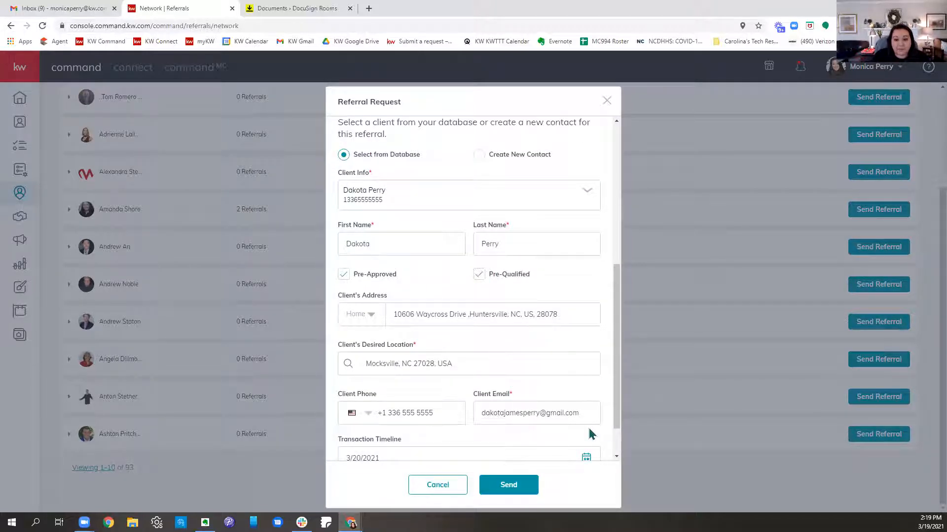
scroll(499, 371, "up", 3)
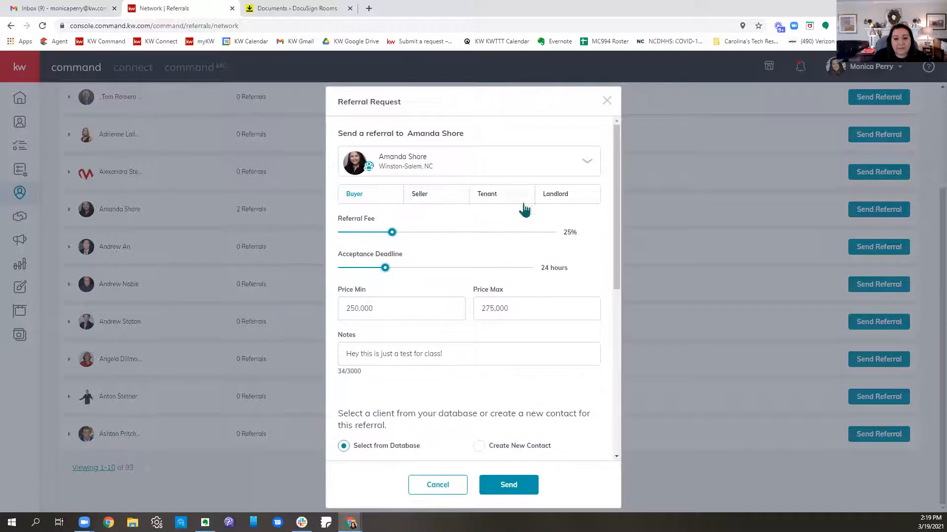
Step: Send the completed referral request to the Winston-Salem agent and open the list of own referrals
left_click(511, 485)
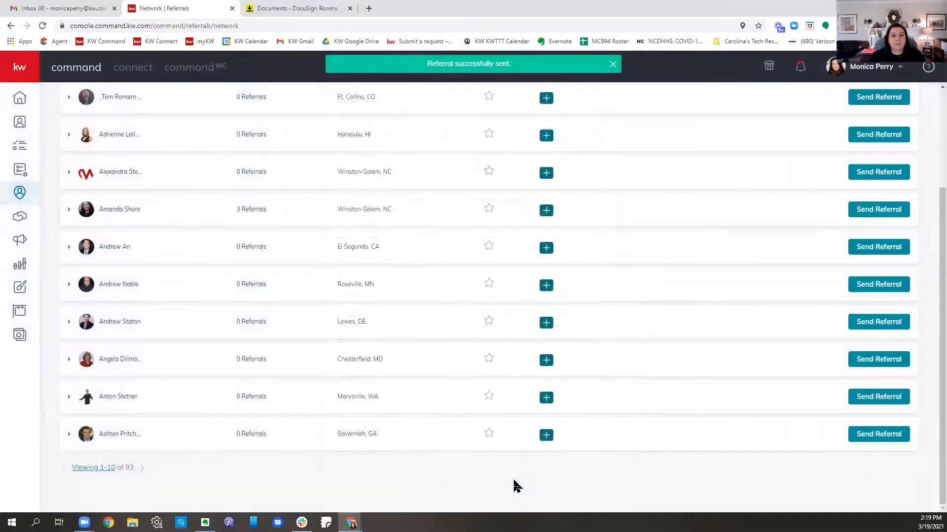
scroll(754, 399, "up", 3)
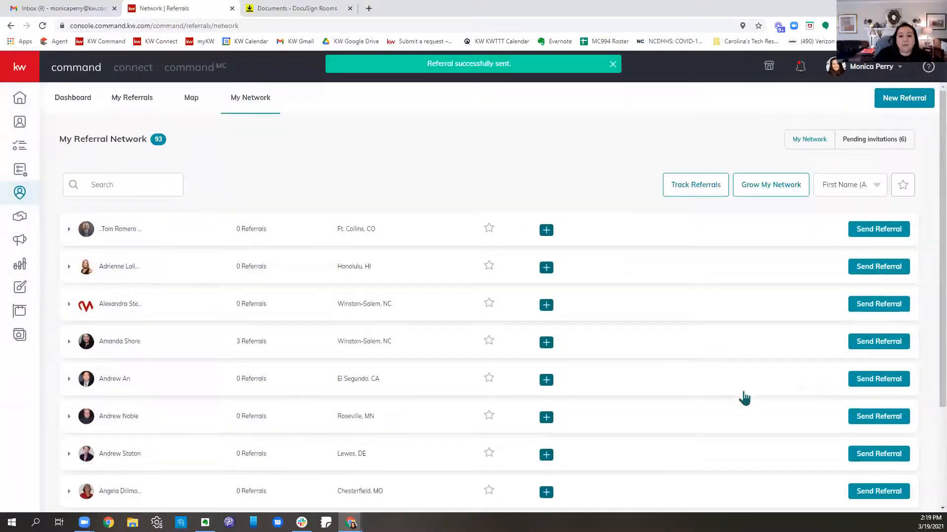
left_click(144, 101)
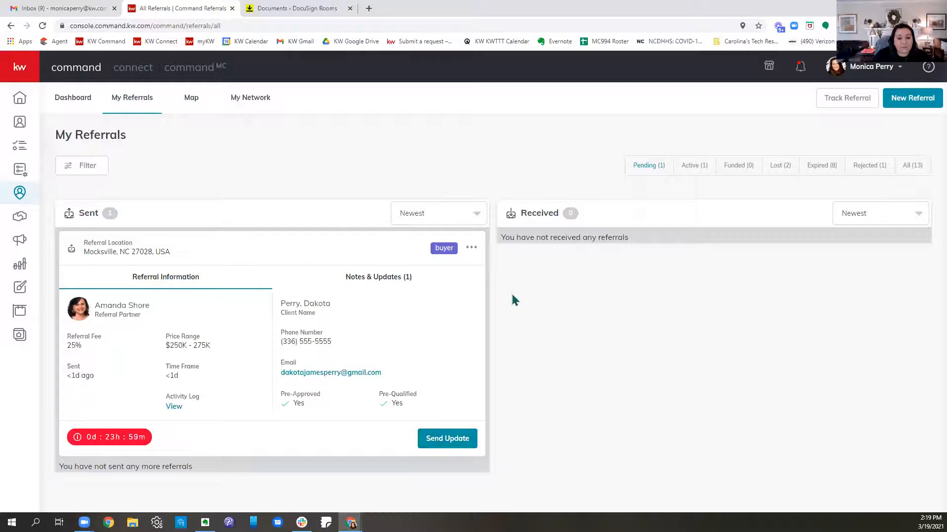
Step: Send the referral partner the update "Moving date moved up - Their listing just went UC and they are ready to move now" on the Mocksville referral
left_click(471, 248)
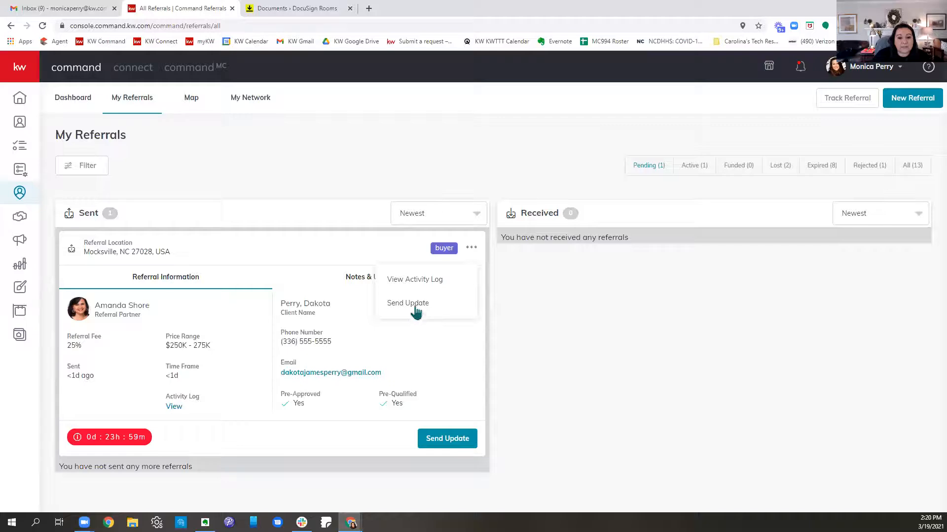
left_click(454, 443)
left_click(513, 289)
type("M")
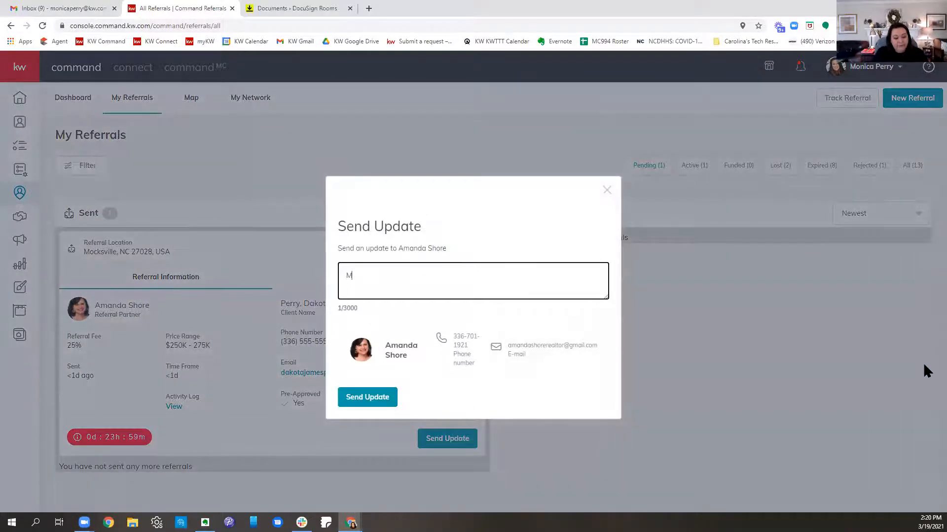
type("o9vb")
key("BackSpace")
key("BackSpace")
key("BackSpace")
type("ving")
key("BackSpace")
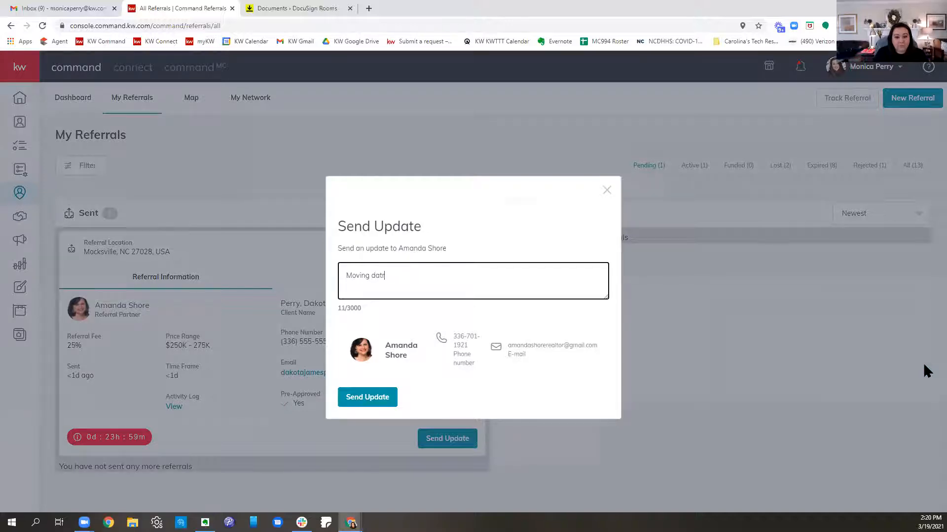
type("e m")
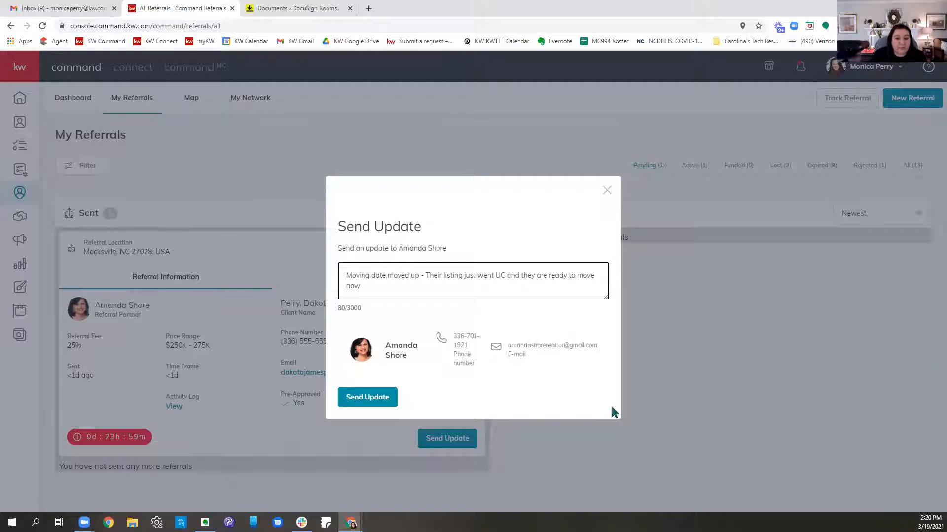
left_click(370, 398)
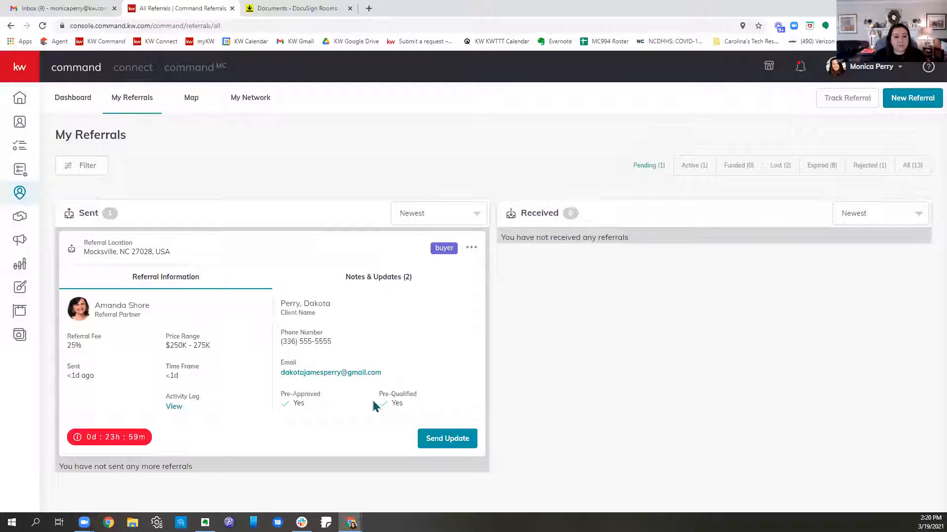
left_click(472, 248)
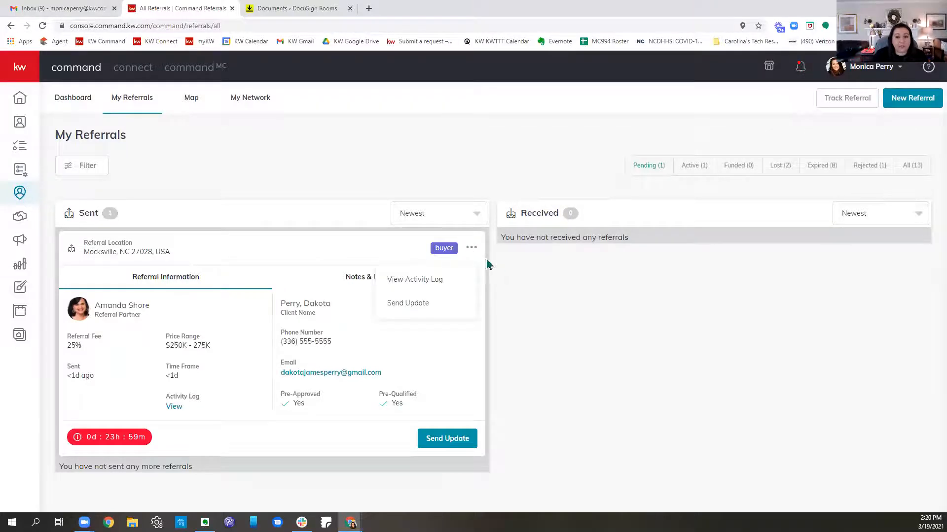
left_click(594, 318)
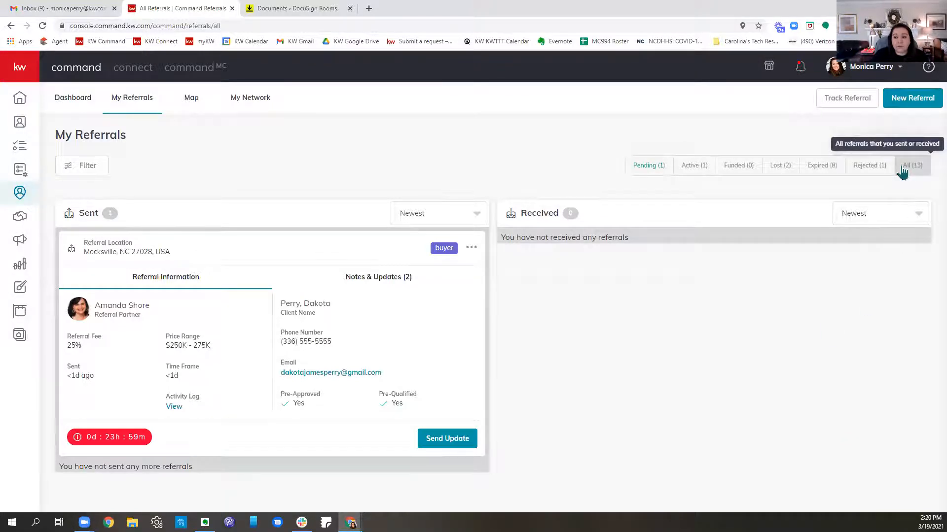
Step: Show all referrals regardless of status and look through the sent and received lists
left_click(901, 171)
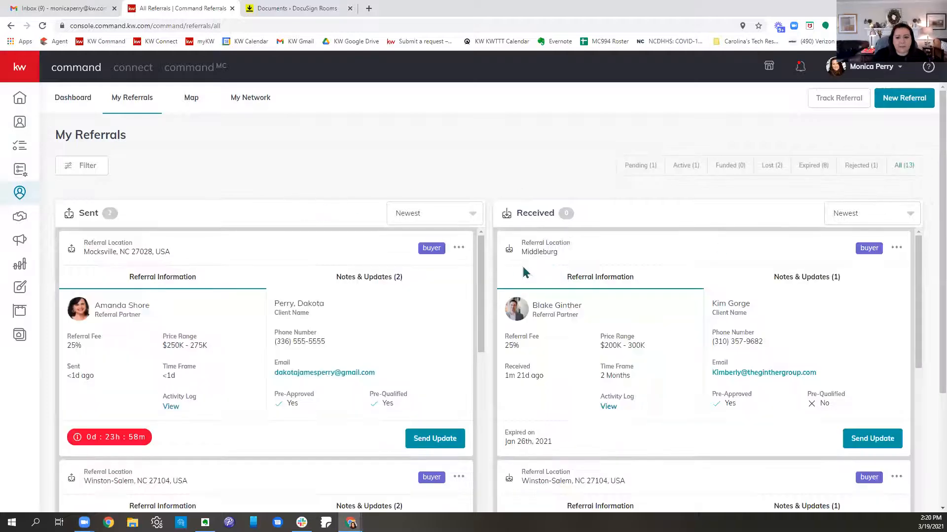
scroll(723, 259, "down", 8)
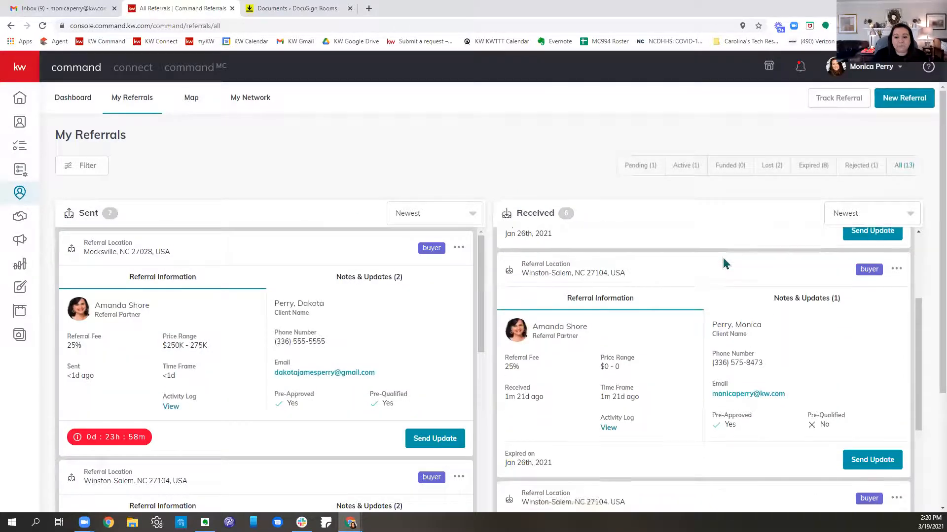
scroll(722, 263, "down", 6)
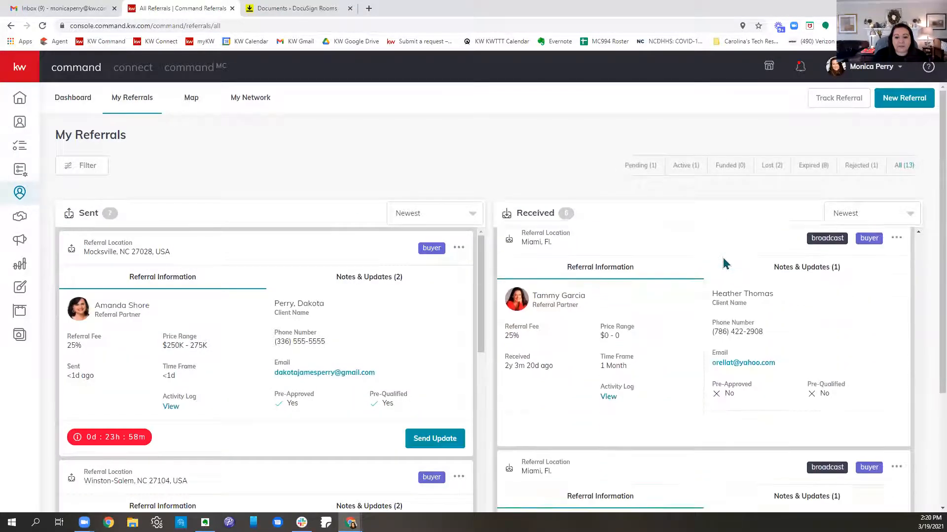
scroll(404, 316, "down", 10)
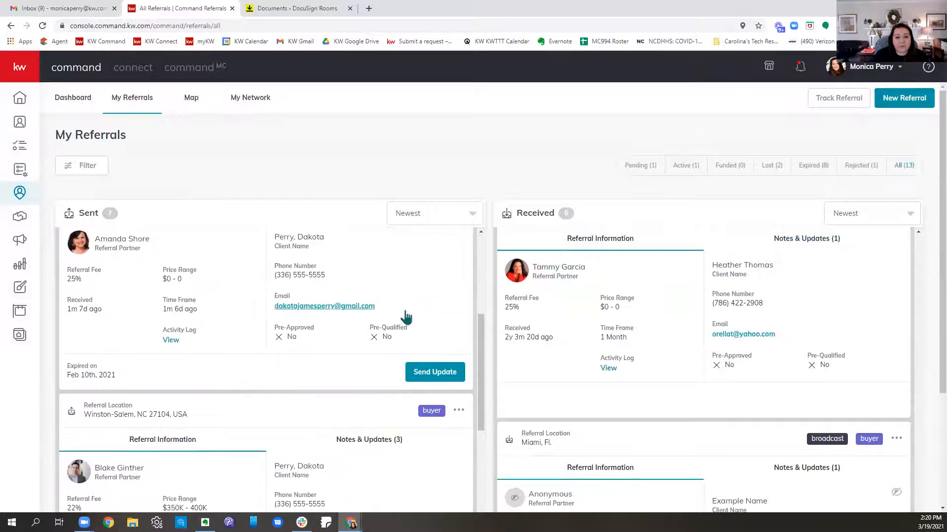
scroll(405, 316, "down", 8)
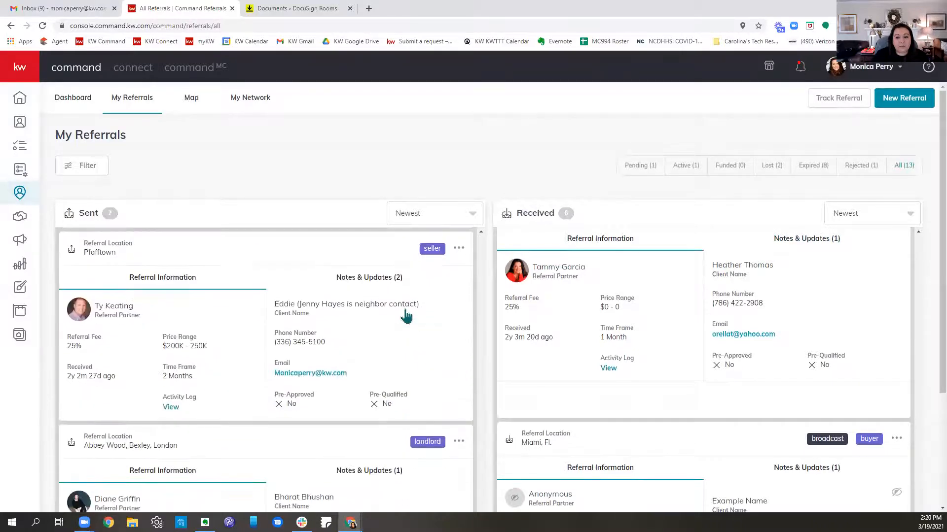
scroll(406, 316, "up", 18)
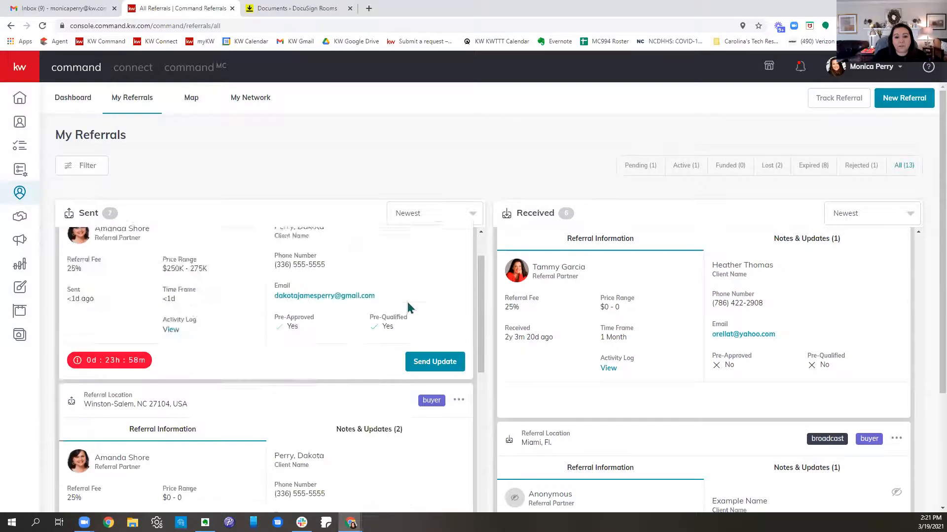
scroll(676, 319, "up", 1)
scroll(675, 319, "down", 5)
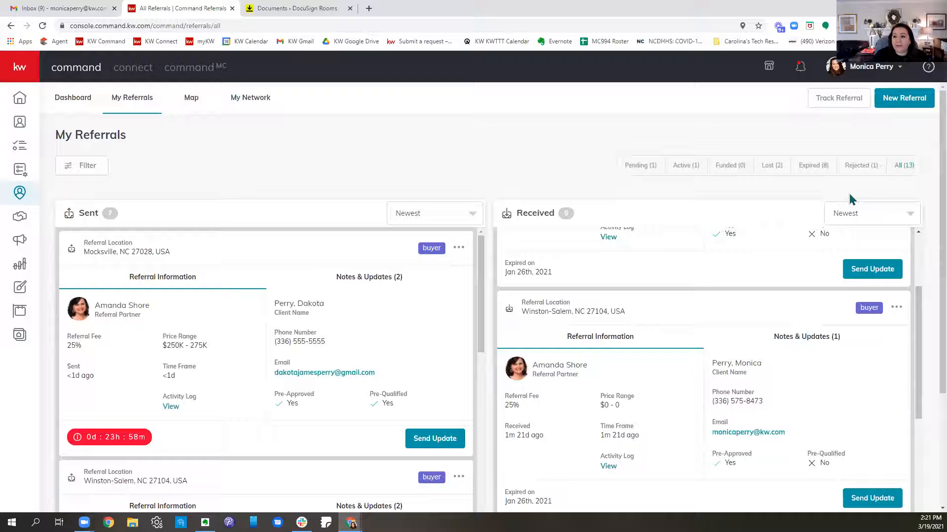
Step: Go through the Rejected, Expired, Lost, Funded, Active and Pending status filters and look over the referrals listed
left_click(857, 169)
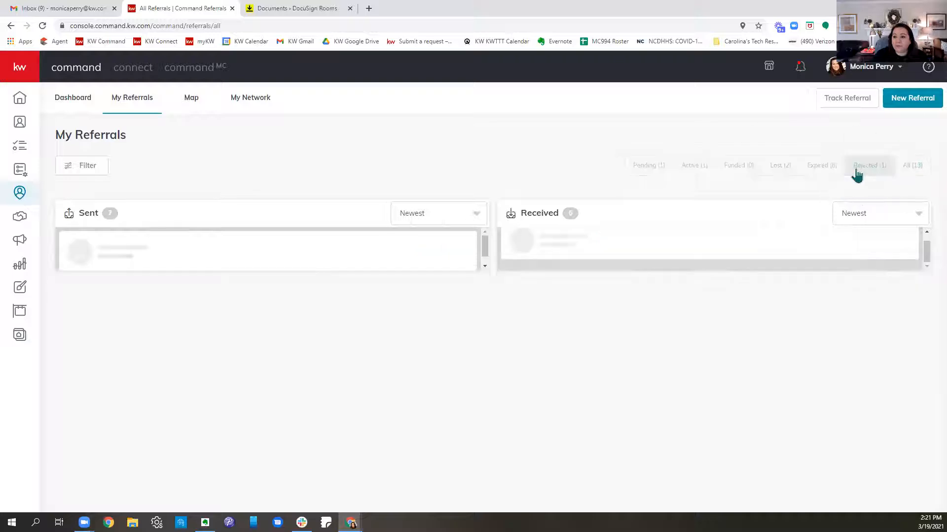
left_click(824, 167)
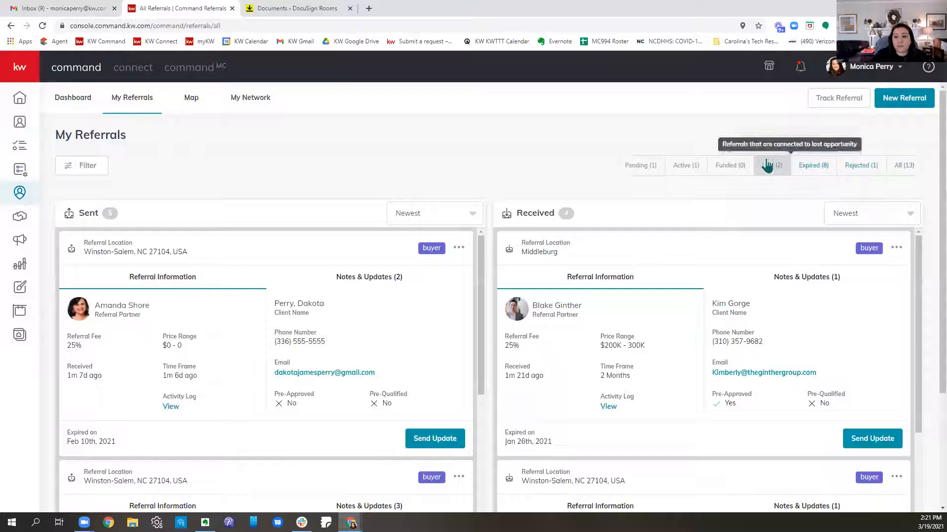
left_click(772, 166)
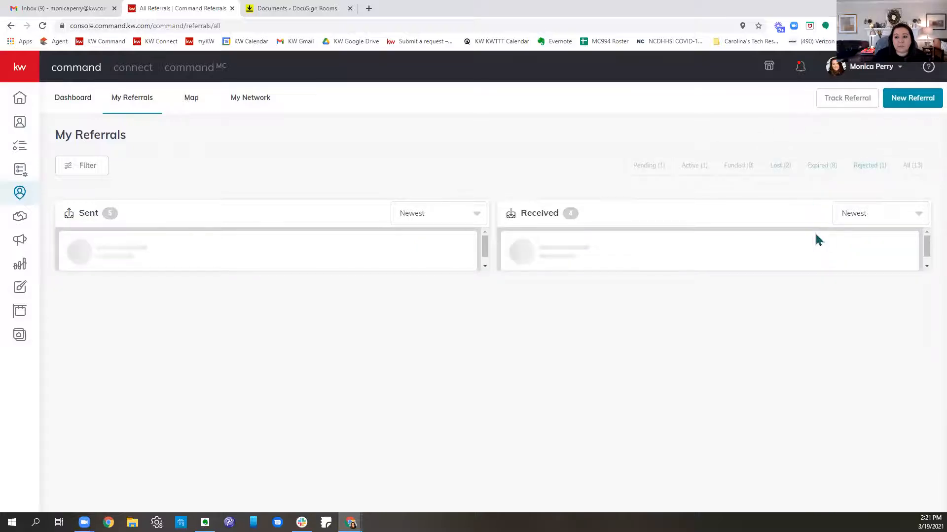
scroll(390, 322, "down", 3)
scroll(390, 323, "up", 5)
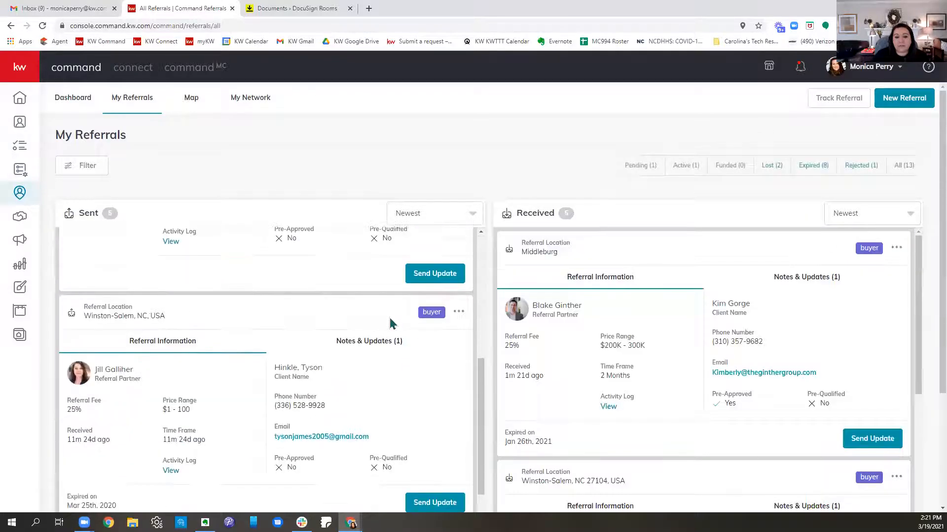
left_click(735, 167)
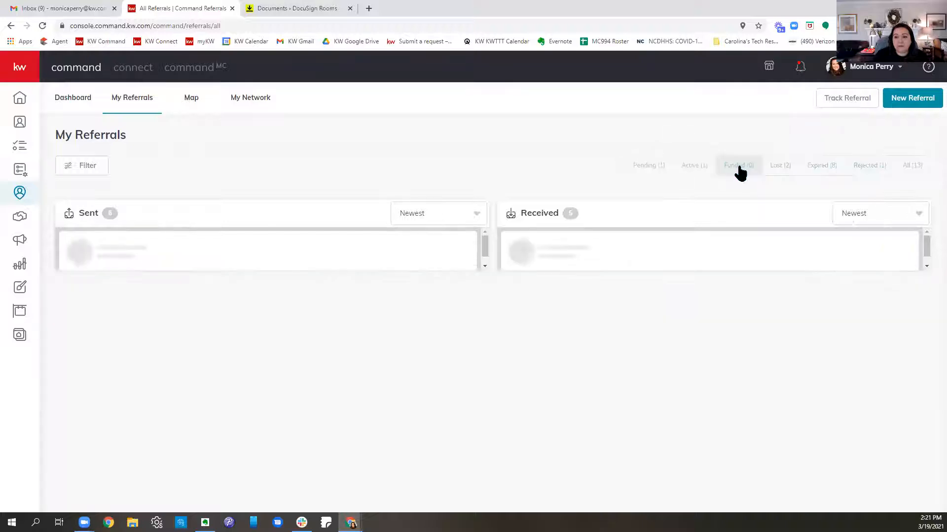
left_click(687, 166)
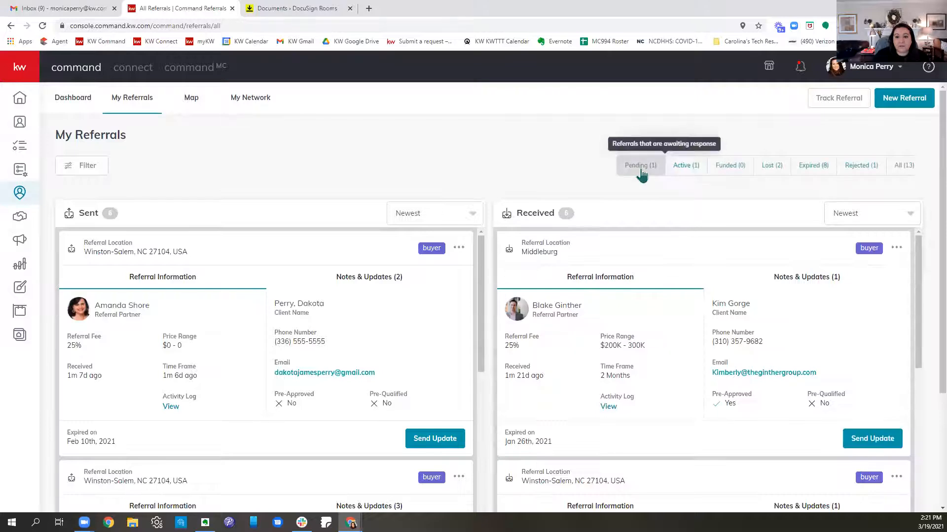
scroll(620, 296, "down", 5)
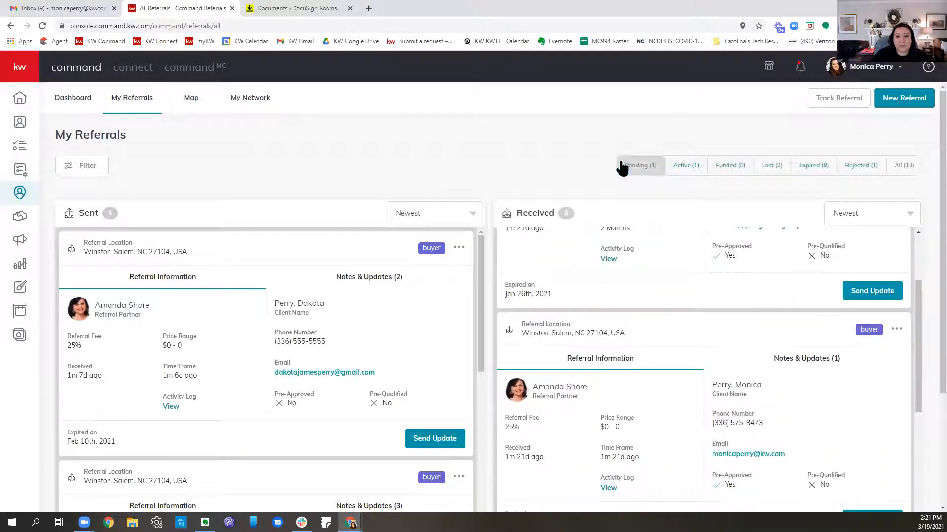
left_click(633, 173)
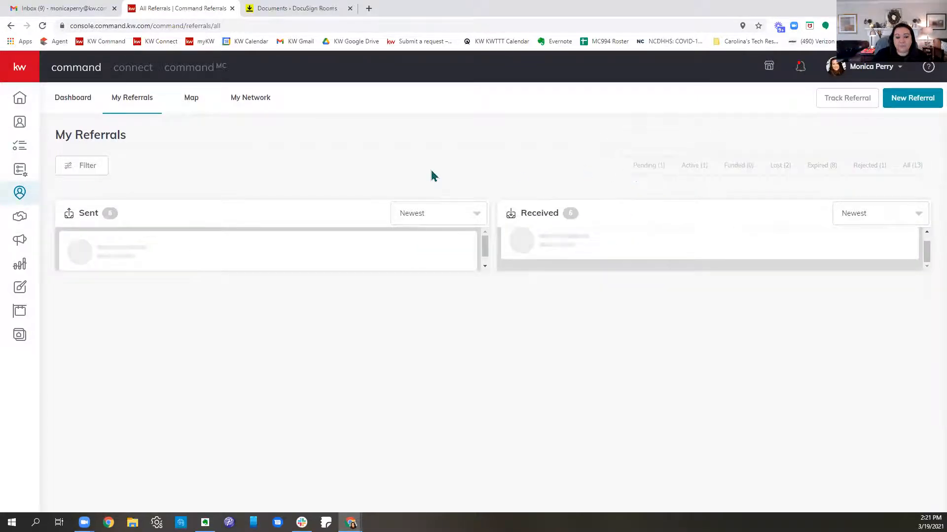
Step: Examine the referral filter options from client type to property price range, and close them without applying a filter
left_click(87, 170)
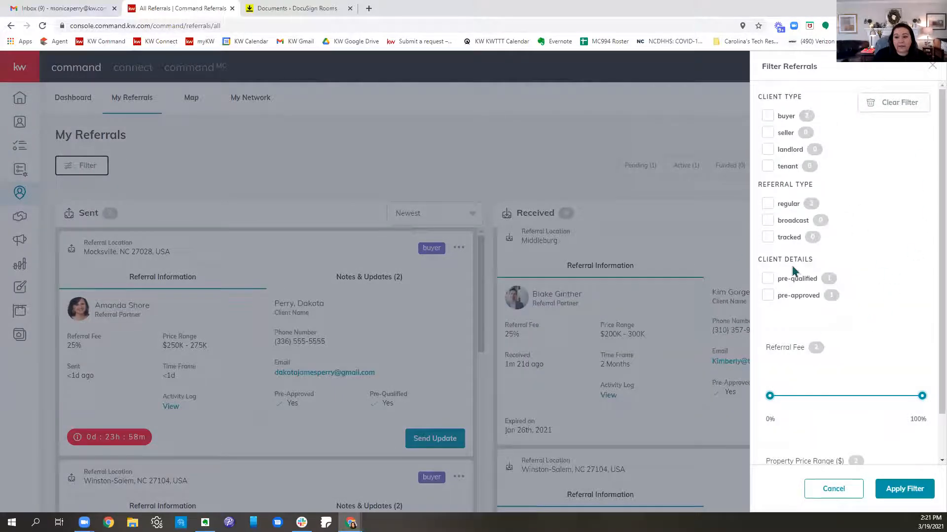
scroll(905, 387, "down", 1)
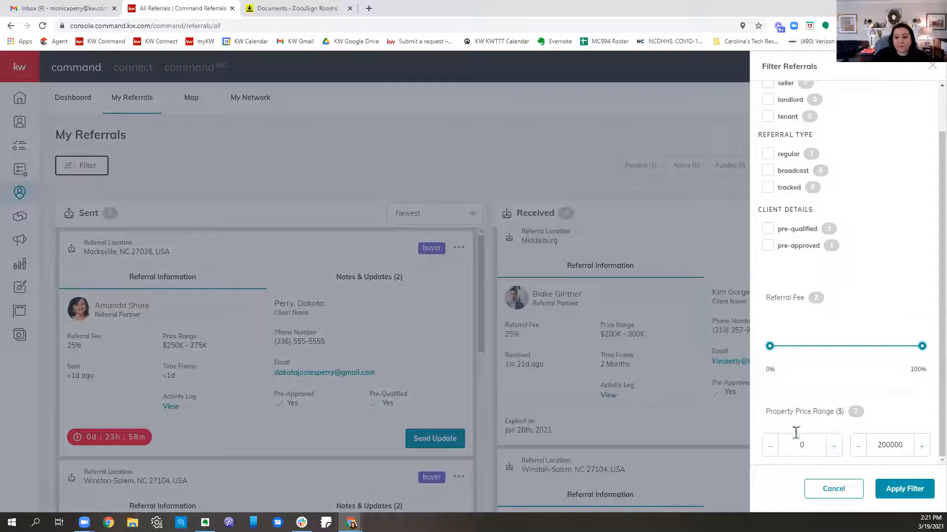
left_click(928, 69)
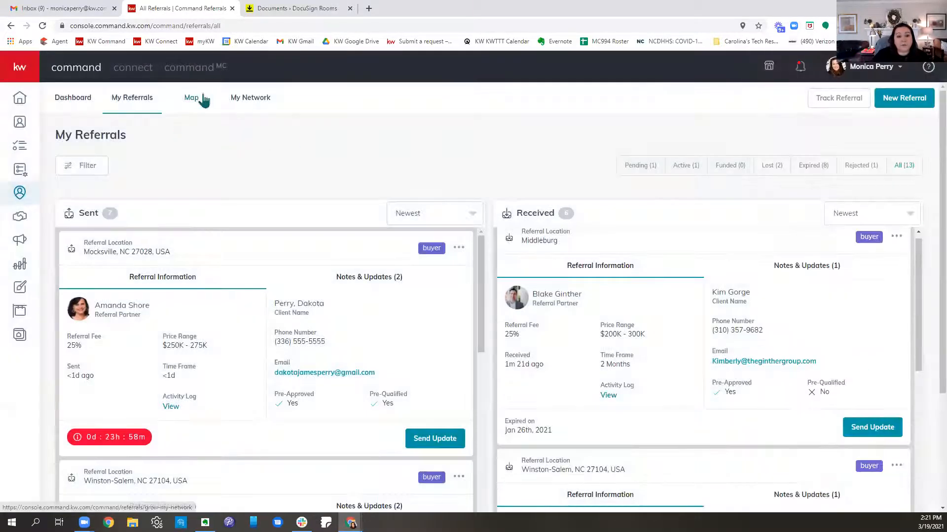
Step: Look up the referral patterns for San Antonio, TX on the referral map
left_click(202, 98)
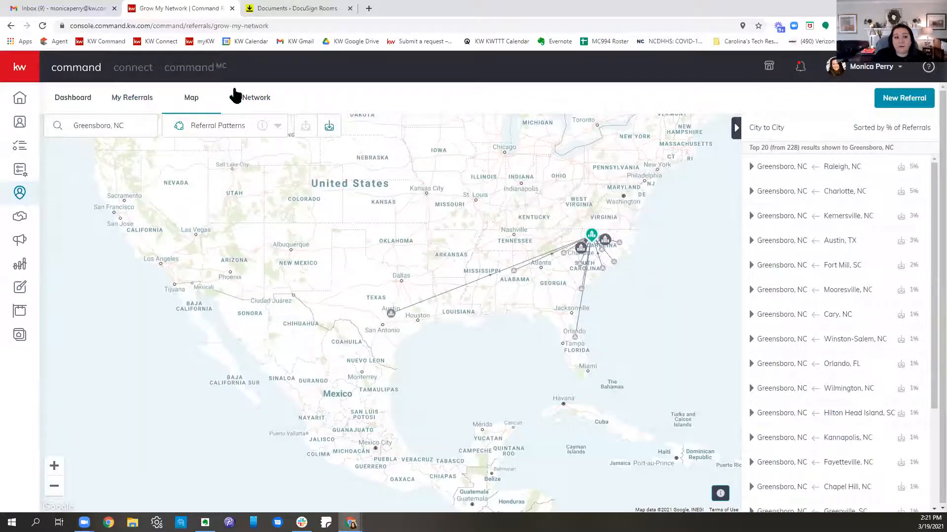
left_click(146, 128)
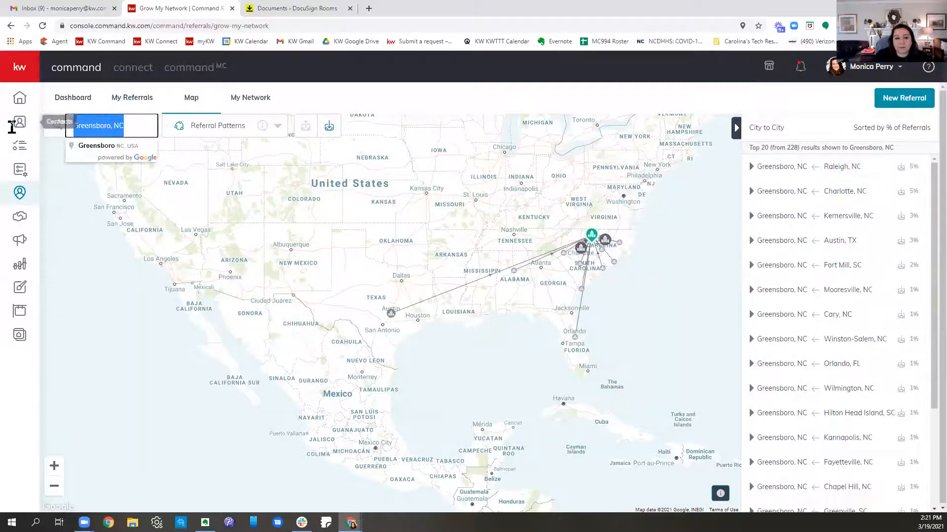
type("San ANT")
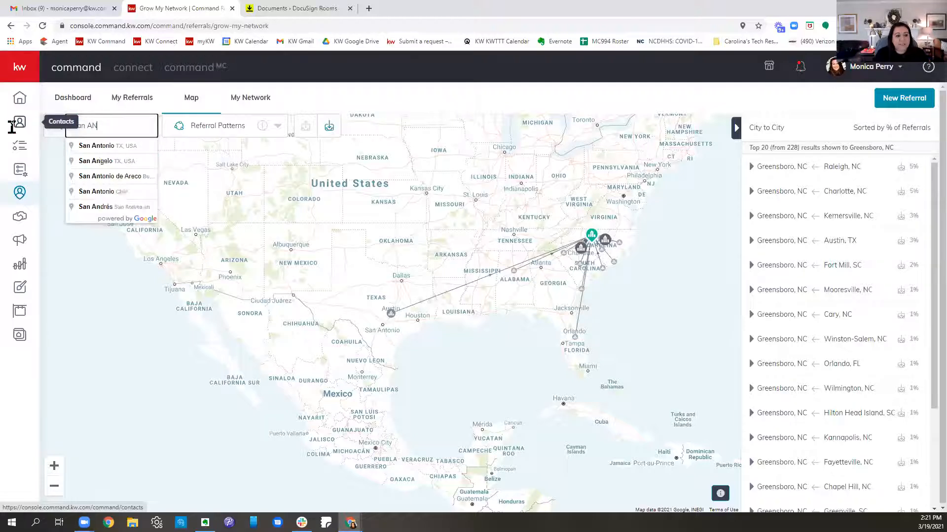
left_click(95, 146)
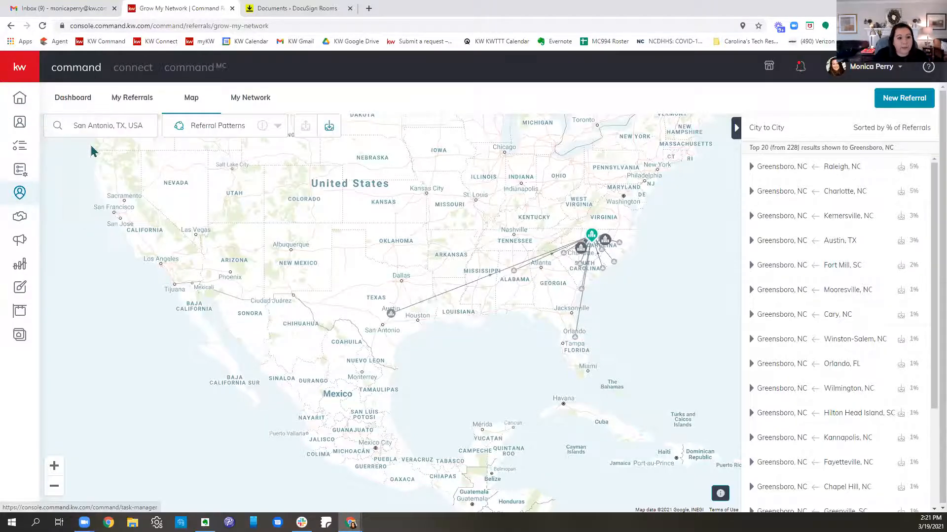
Step: Switch the referral map to Production and search for agents in San Antonio, TX
left_click(245, 128)
left_click(207, 154)
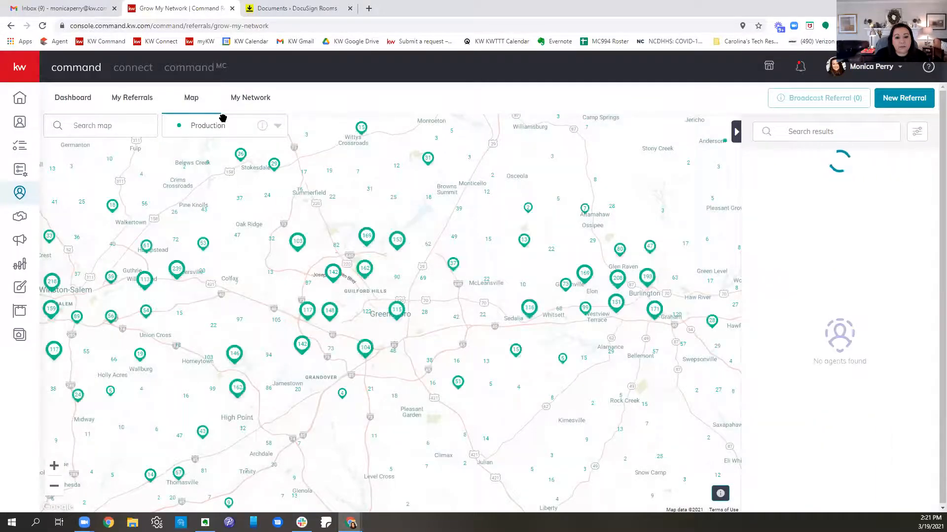
left_click(126, 127)
type("SAN ANT")
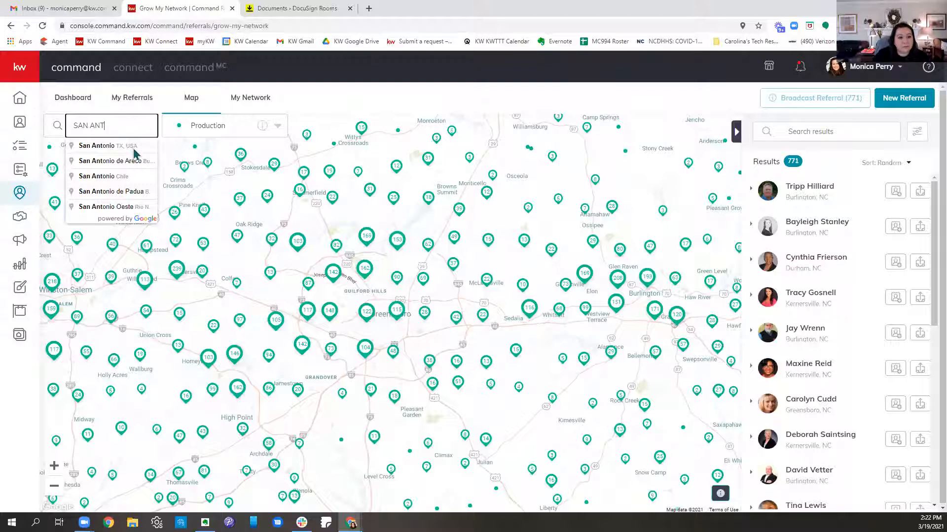
left_click(133, 148)
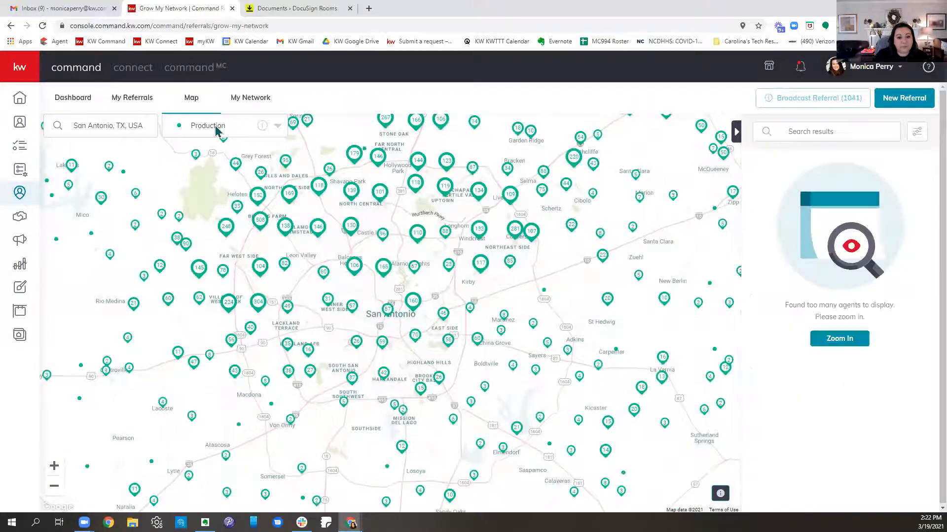
Step: View the market centers around San Antonio on the referral map and return the map to Production
left_click(215, 129)
left_click(207, 181)
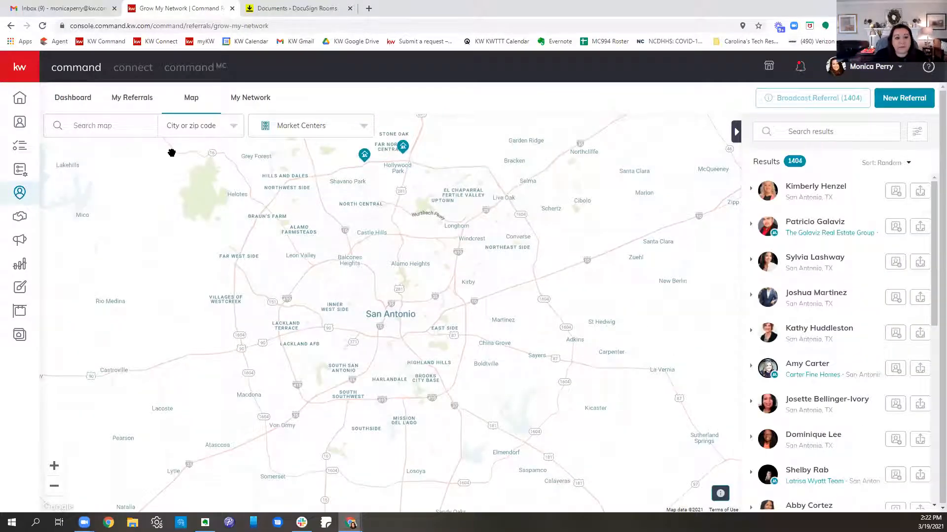
left_click(315, 131)
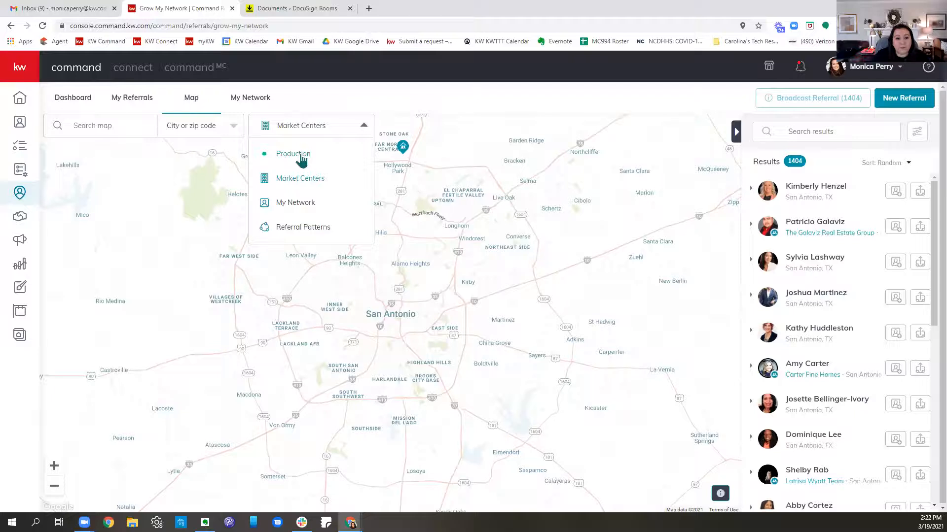
left_click(302, 156)
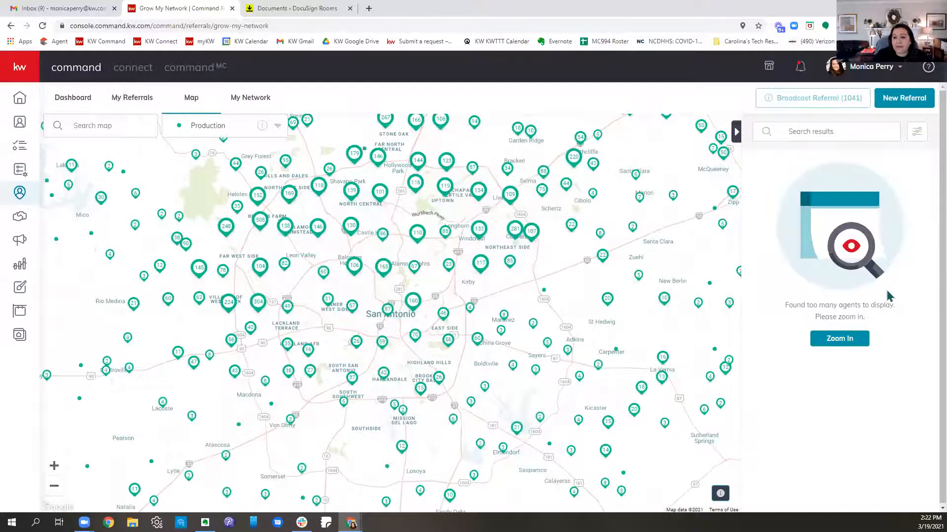
Step: Bring up the agent list for central San Antonio and sort it by Closed Units, Listings Sold and finally Buy Sides
scroll(509, 343, "up", 2)
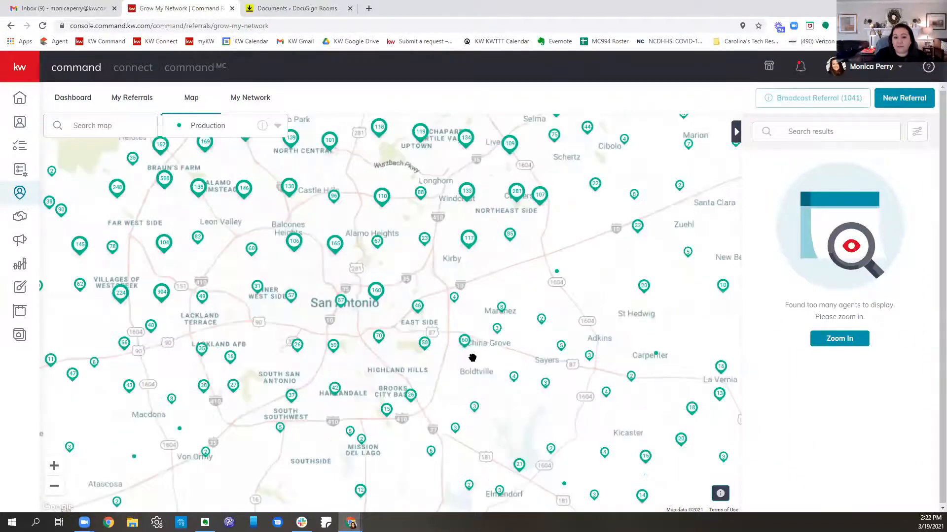
left_click_drag(350, 264, 463, 267)
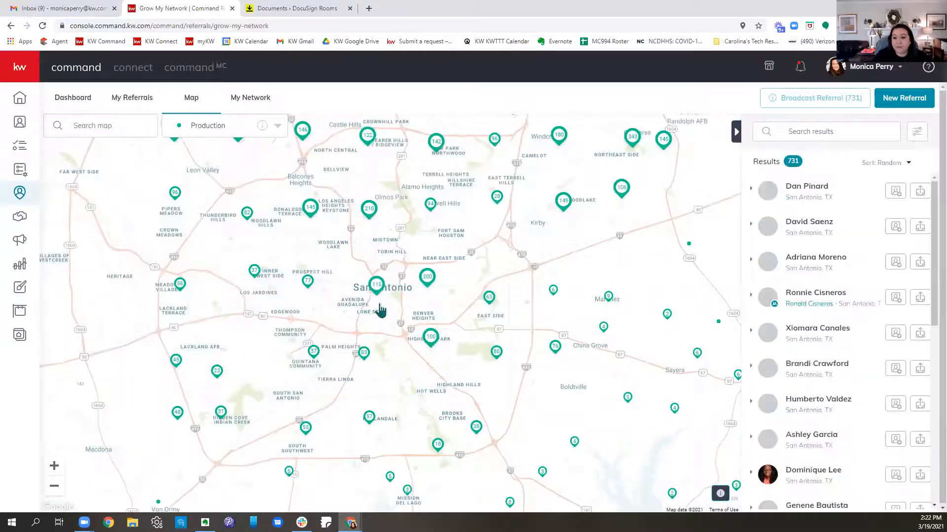
left_click(895, 163)
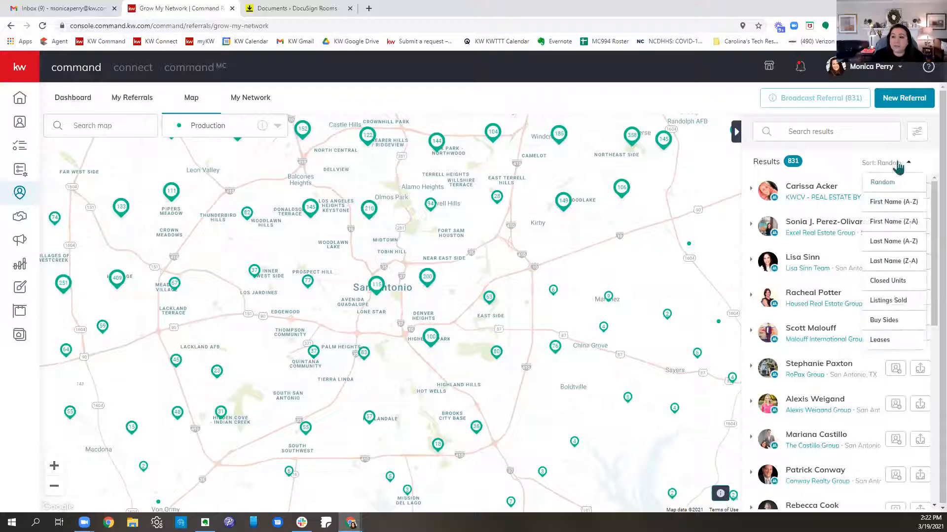
left_click(891, 281)
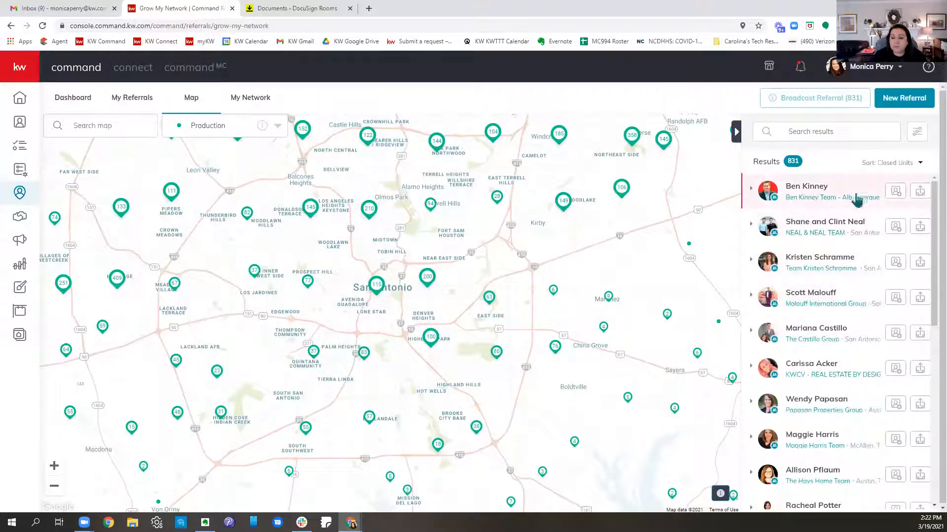
left_click(919, 164)
left_click(896, 300)
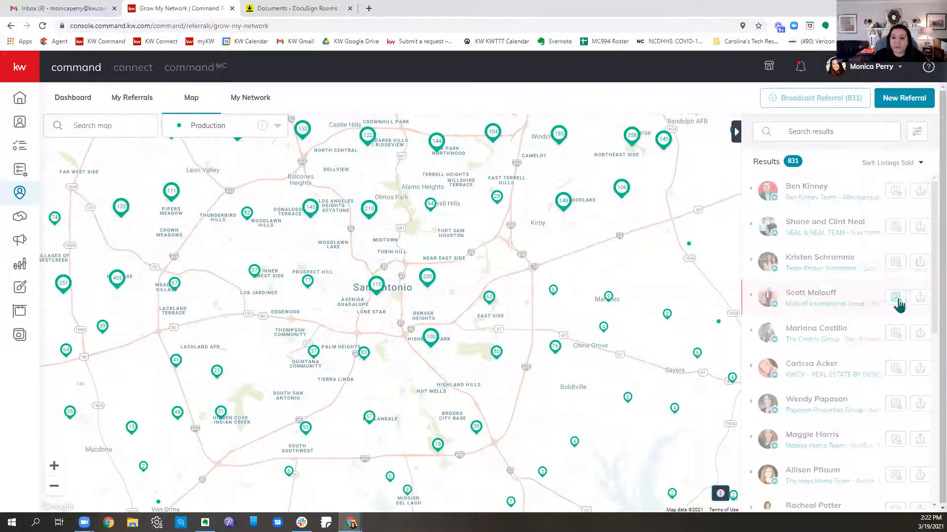
left_click(885, 163)
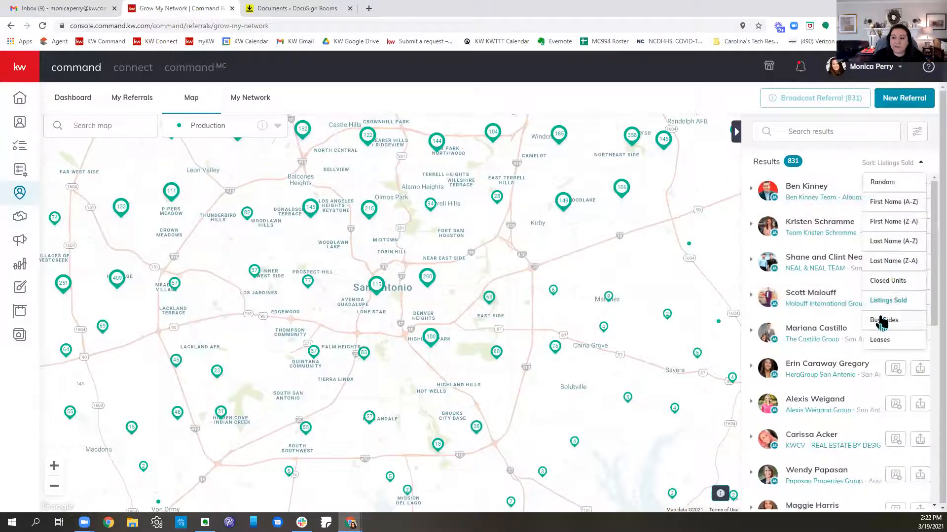
left_click(882, 320)
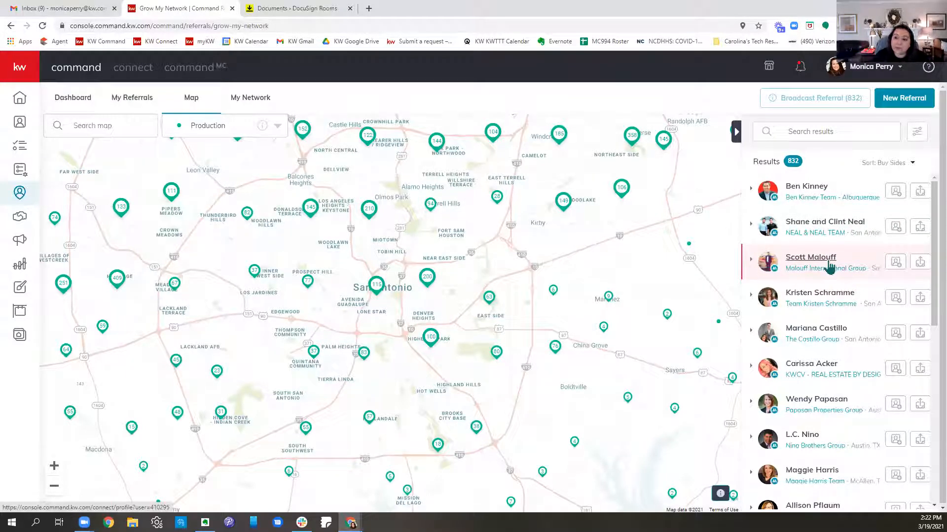
Step: Look through the San Antonio agents ranked by buy sides and review the available map layer options
scroll(830, 276, "down", 5)
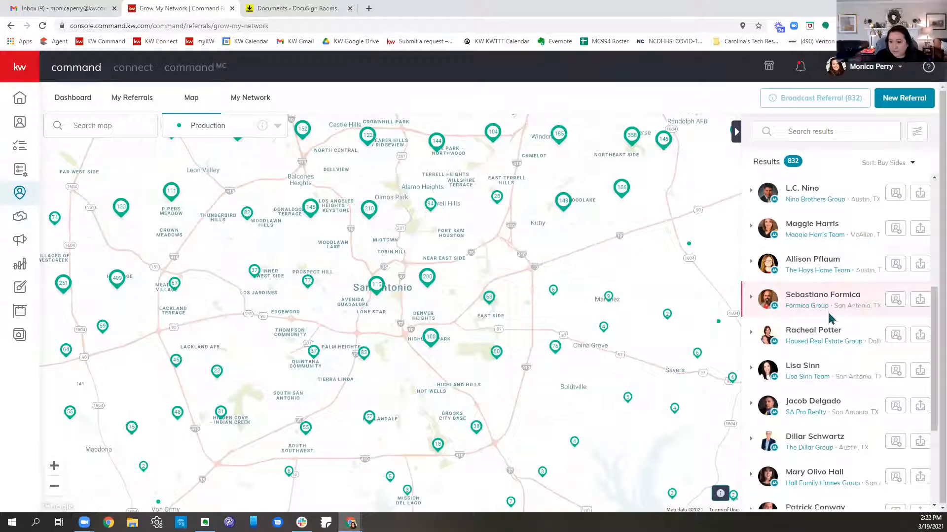
scroll(830, 318, "down", 1)
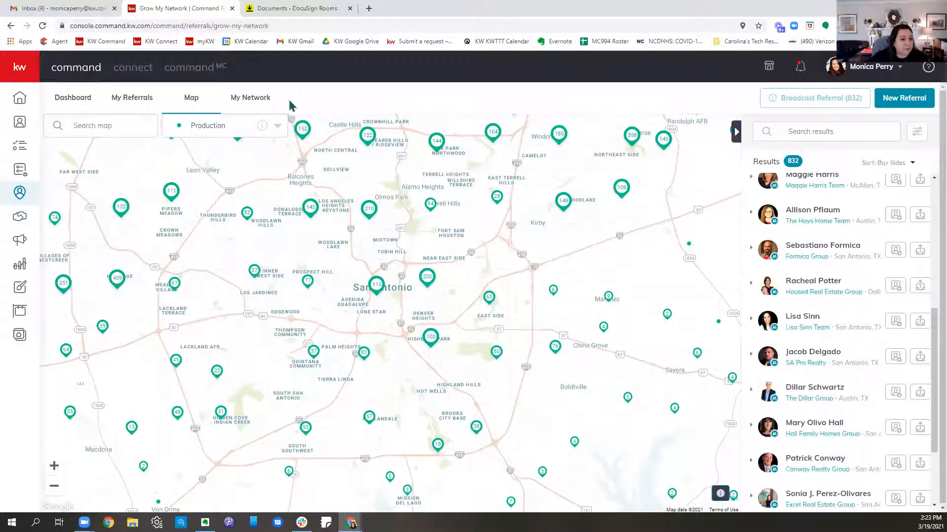
left_click(224, 125)
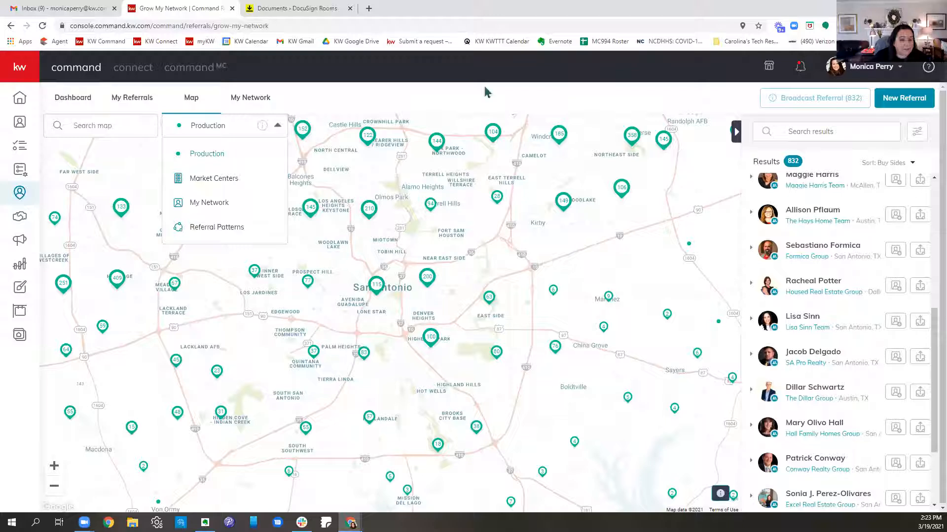
left_click(466, 95)
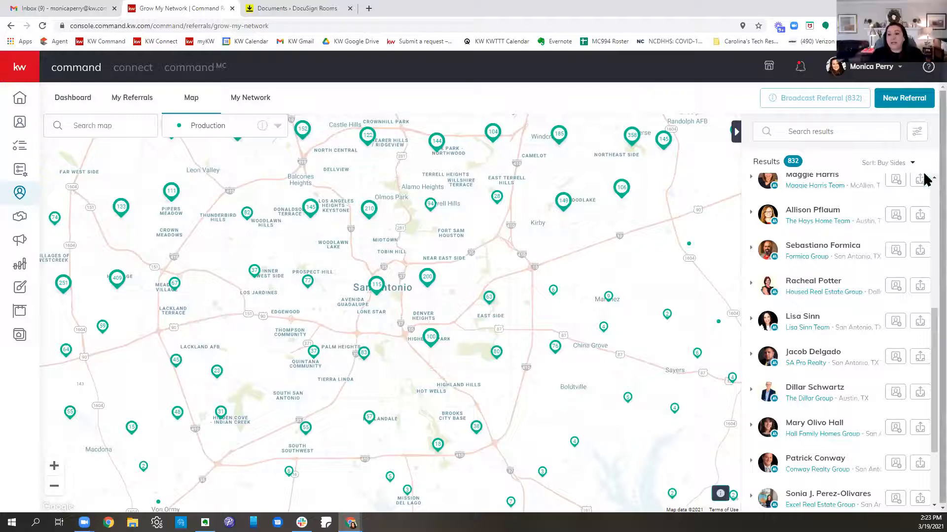
scroll(838, 439, "up", 6)
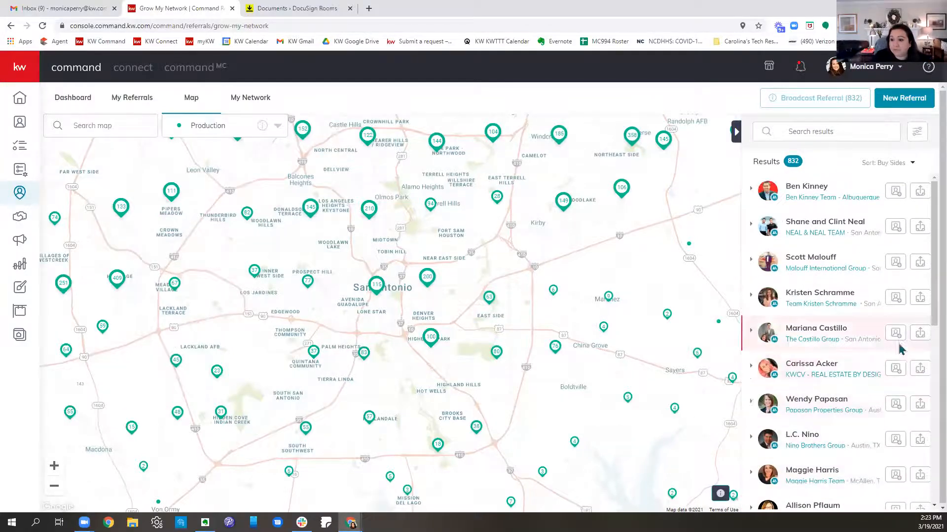
scroll(892, 385, "down", 5)
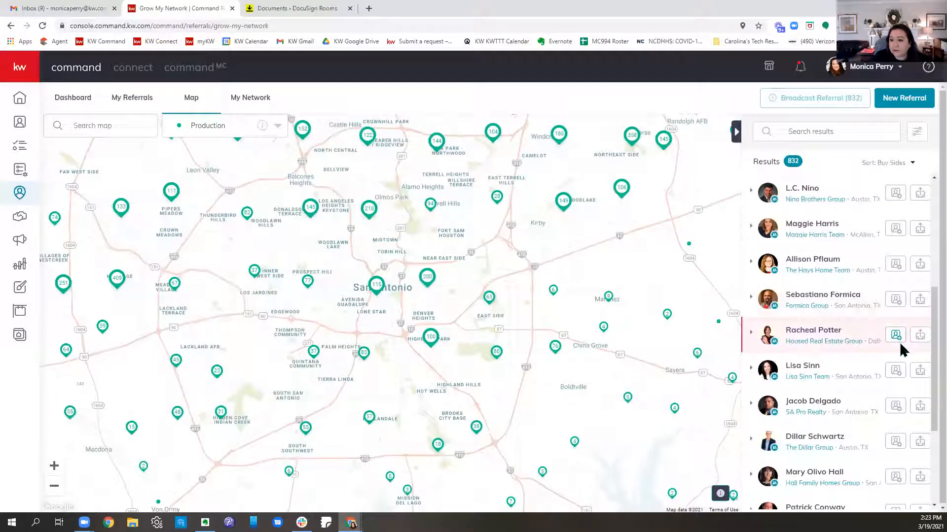
scroll(902, 350, "up", 5)
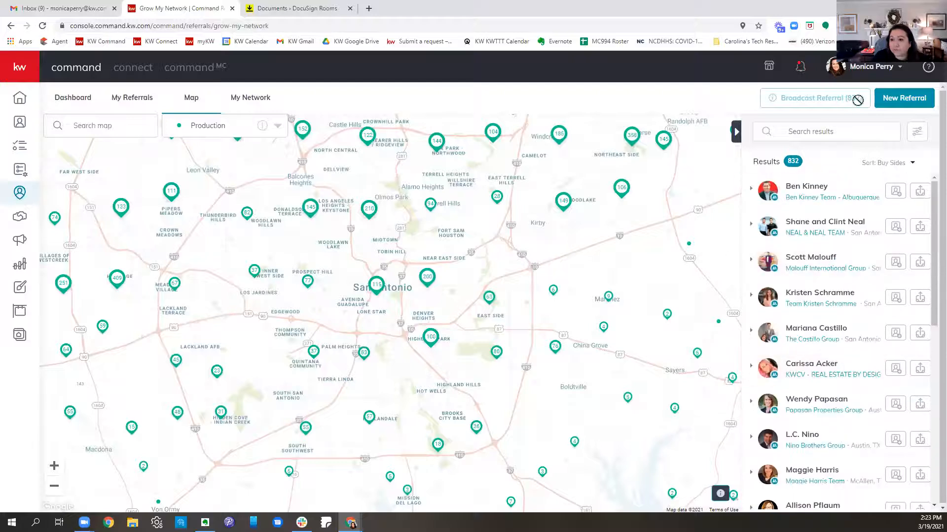
Step: Search the Production map for Winston-Salem, NC and narrow the results to the agents near the city
left_click(893, 131)
left_click(111, 126)
type("WUNBERL")
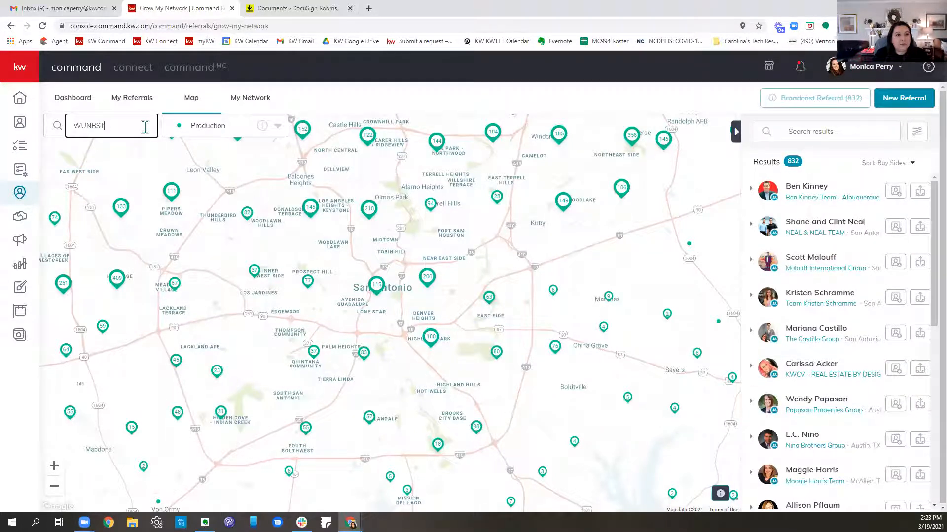
key("BackSpace")
key("BackSpace")
key("BackSpace")
key("BackSpace")
key("BackSpace")
key("BackSpace")
key("BackSpace")
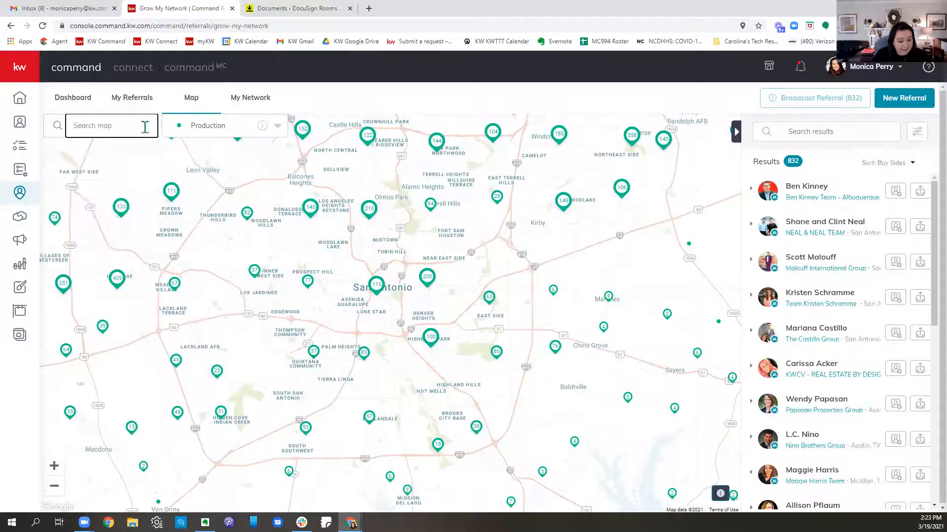
type("winston")
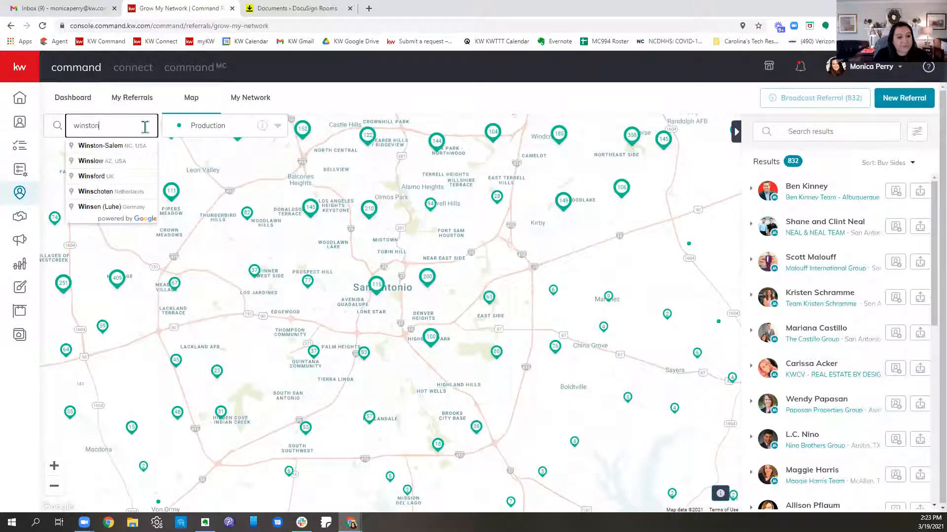
left_click(138, 144)
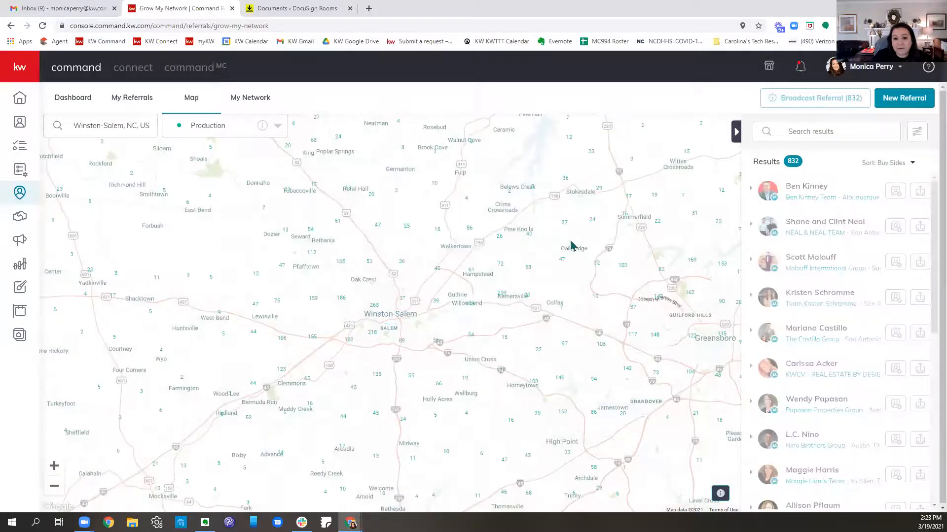
scroll(350, 303, "up", 1)
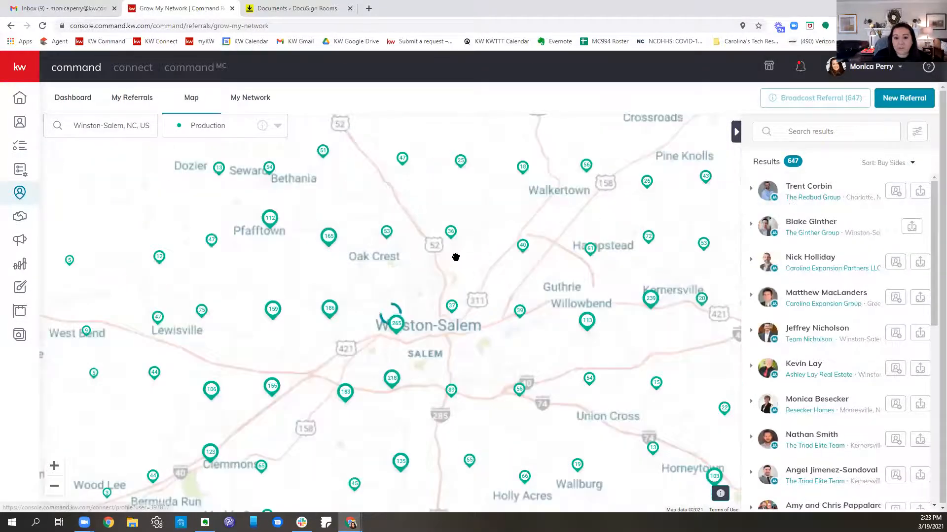
scroll(456, 256, "up", 2)
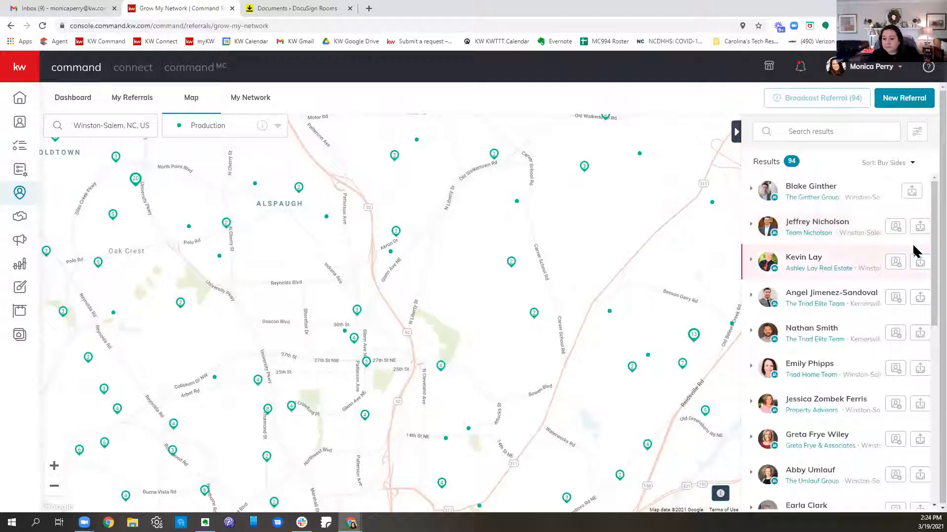
Step: Draft a network invitation to a listed agent, saying the sender is in the Winston-Salem, NC MC with family in the area, and discard it
left_click(889, 448)
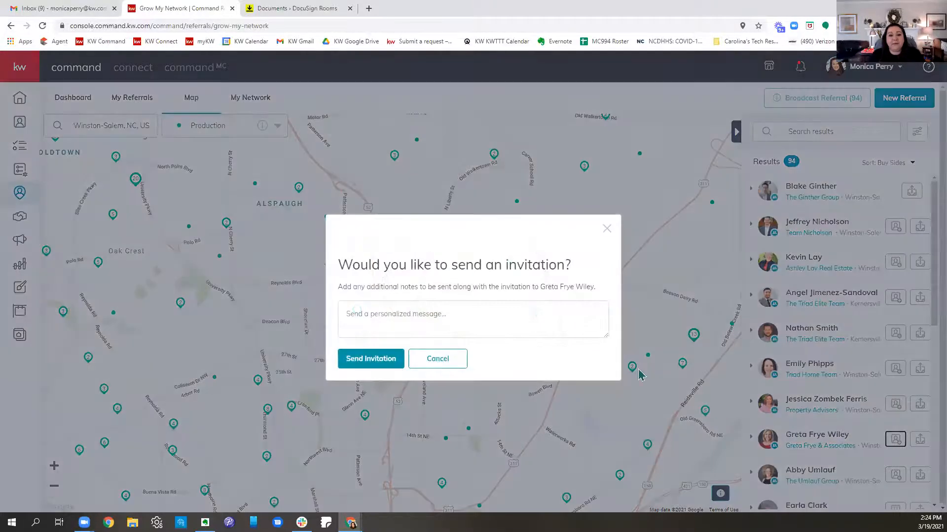
left_click(530, 329)
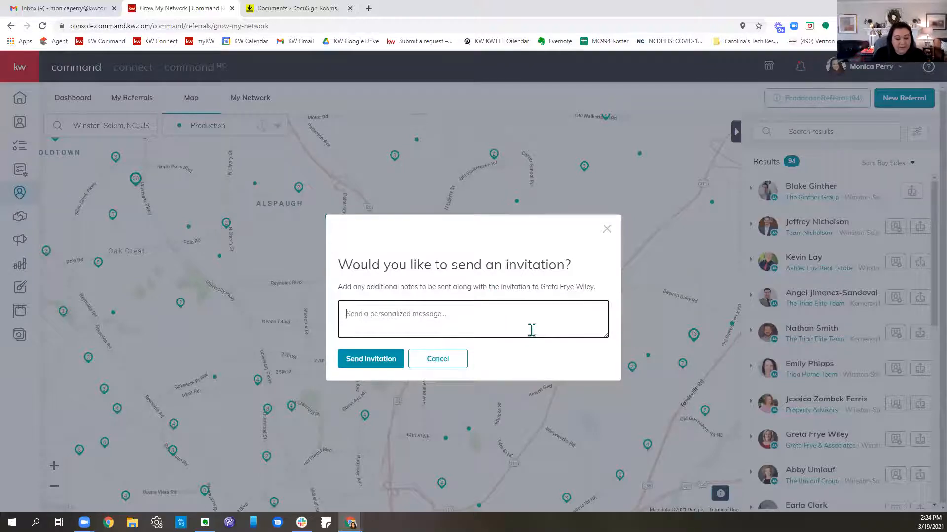
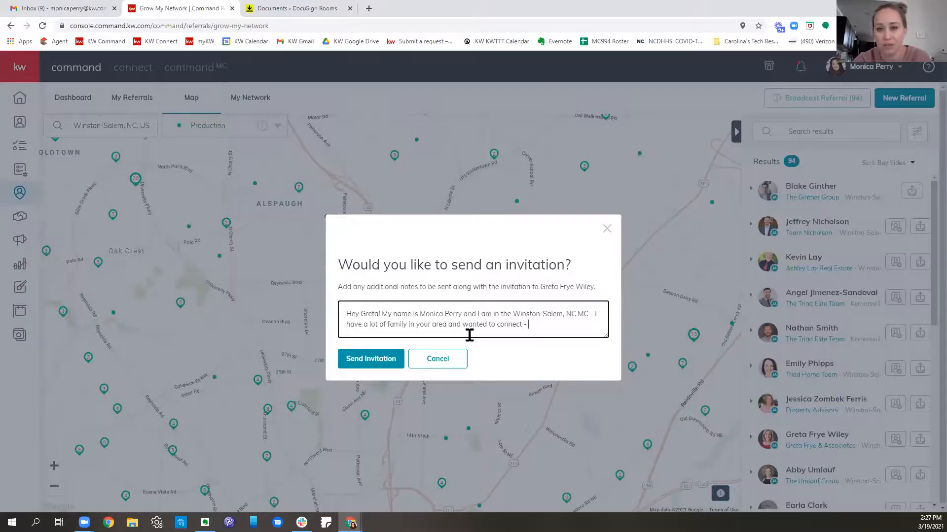
left_click(464, 357)
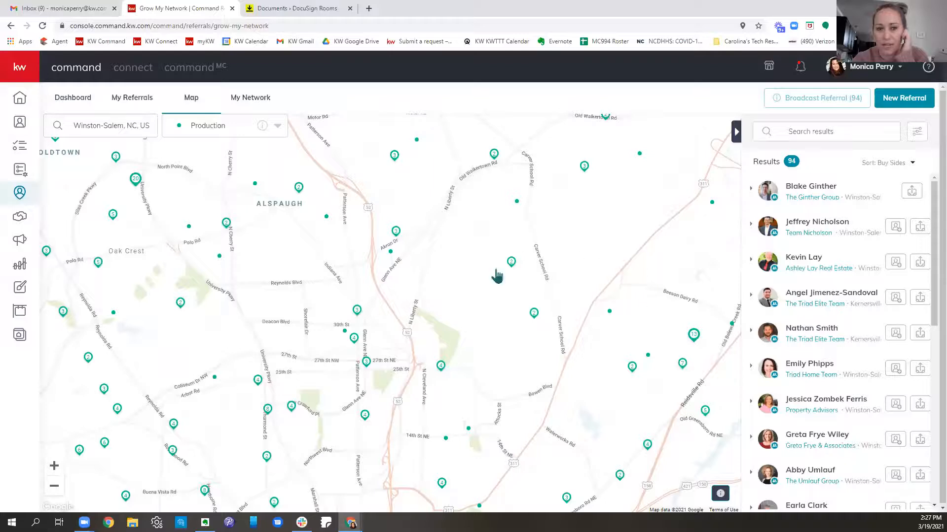
Step: Examine the agent locations around downtown Winston-Salem, West Salem and Ardmore on the map
left_click_drag(400, 339, 531, 245)
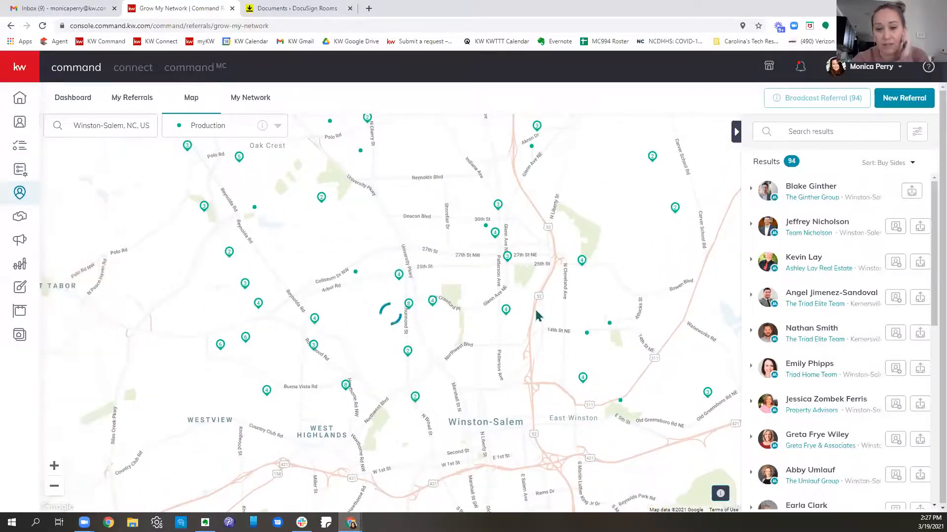
scroll(578, 344, "up", 1)
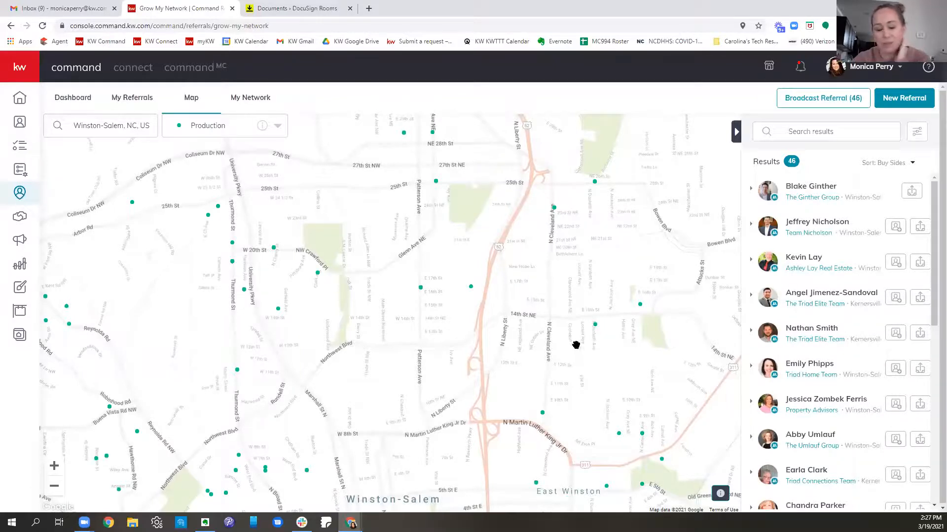
left_click_drag(493, 424, 509, 182)
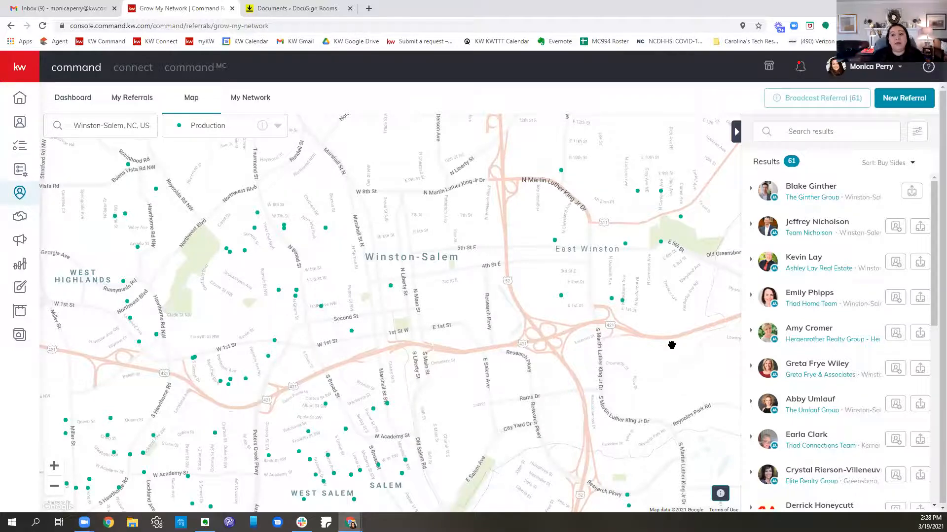
left_click_drag(345, 297, 532, 227)
Step: Check the Command notifications and read the Accepted Referral Request email in the Gmail inbox
left_click(800, 68)
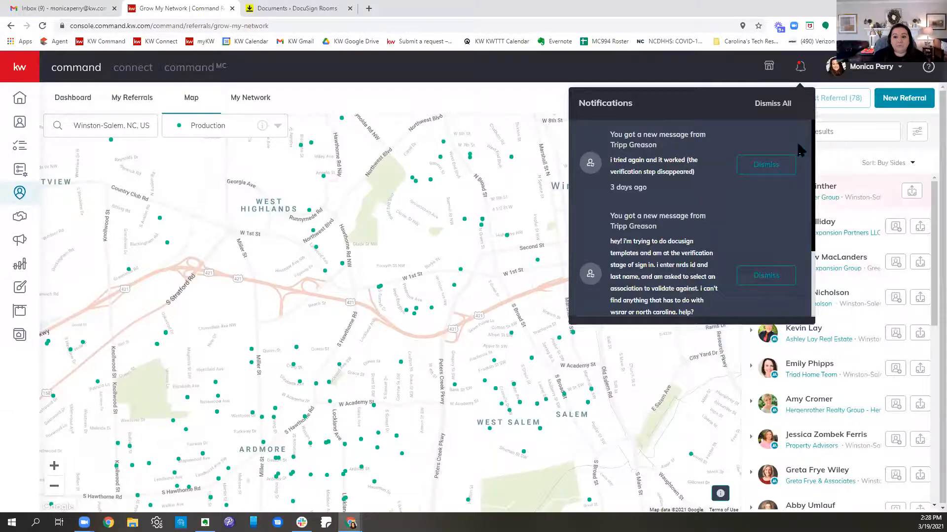
left_click(716, 79)
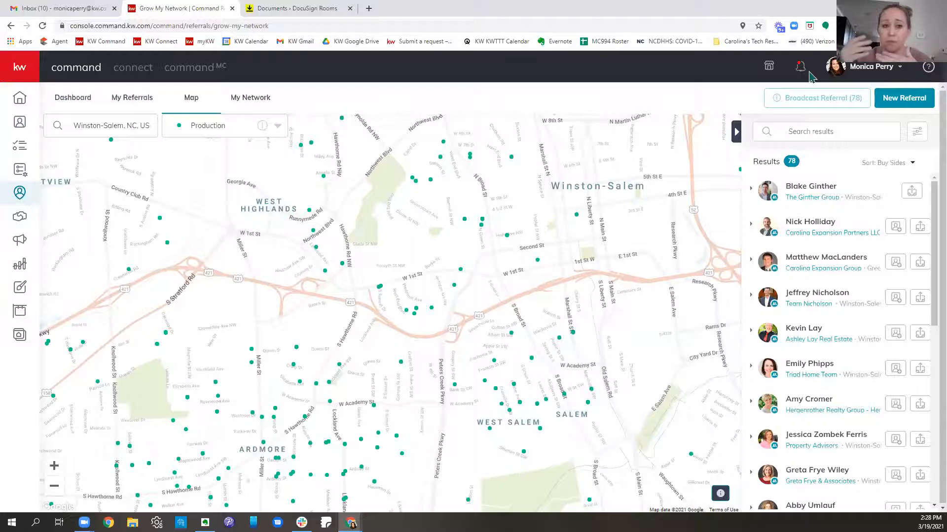
left_click(76, 10)
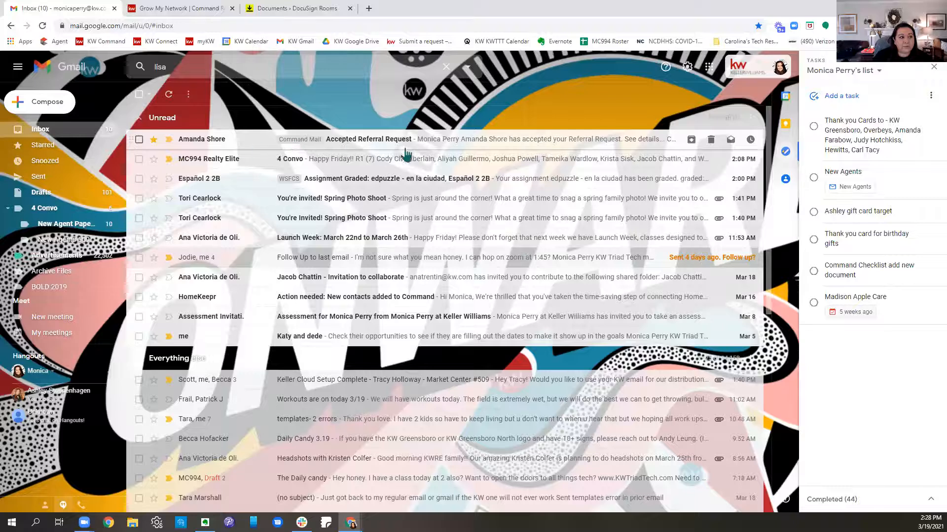
left_click(360, 147)
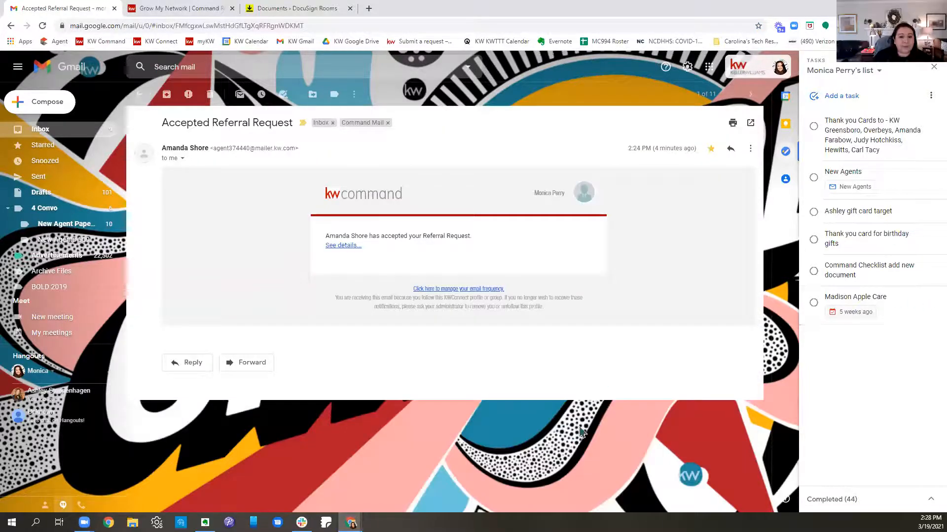
Step: Follow the accepted referral email's details link to My Referrals, and return through the inbox to the Winston-Salem agent map
left_click(339, 245)
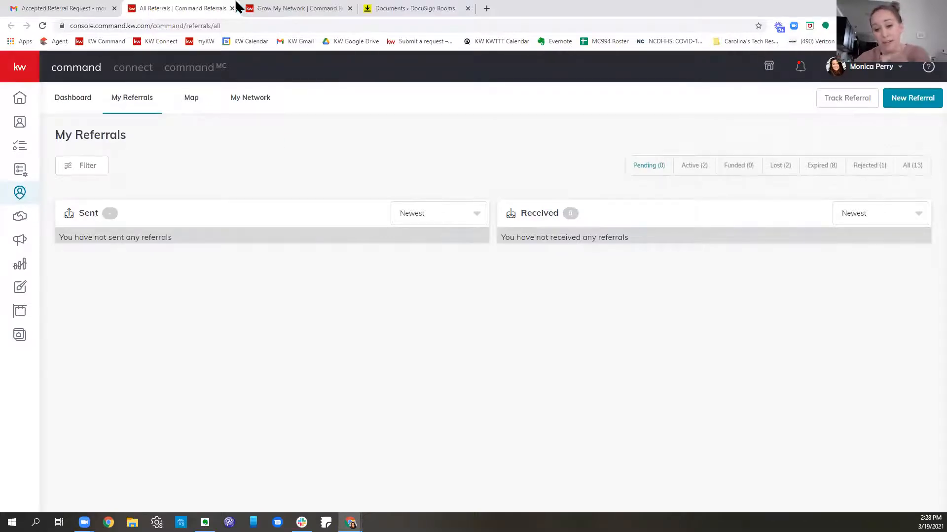
left_click(84, 8)
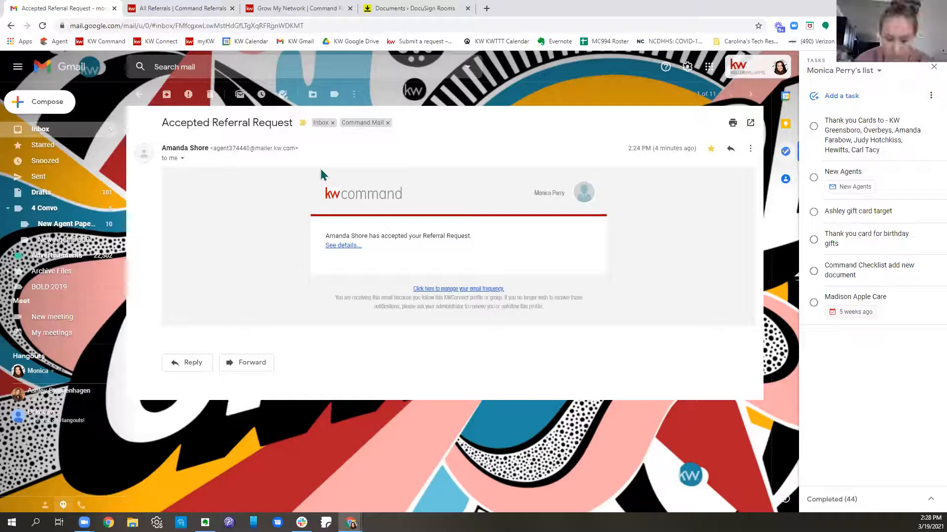
left_click(51, 130)
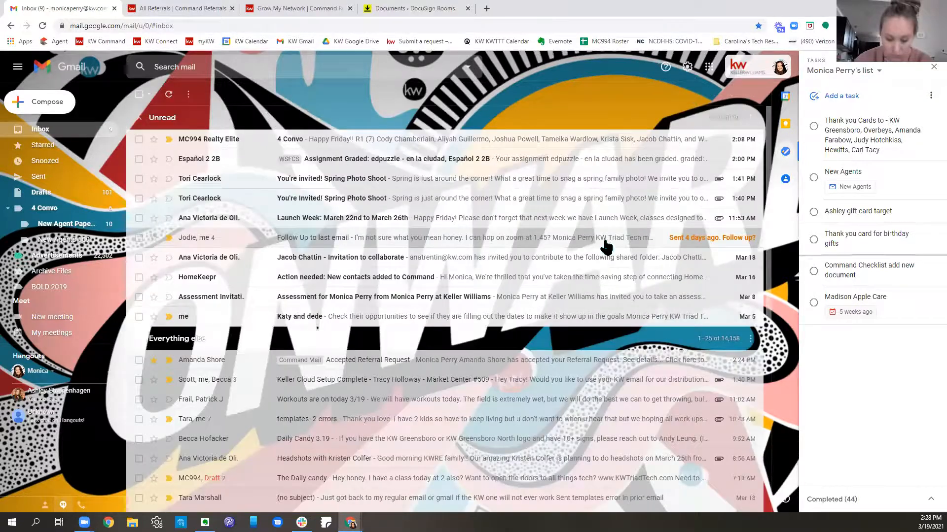
left_click(170, 10)
left_click(278, 10)
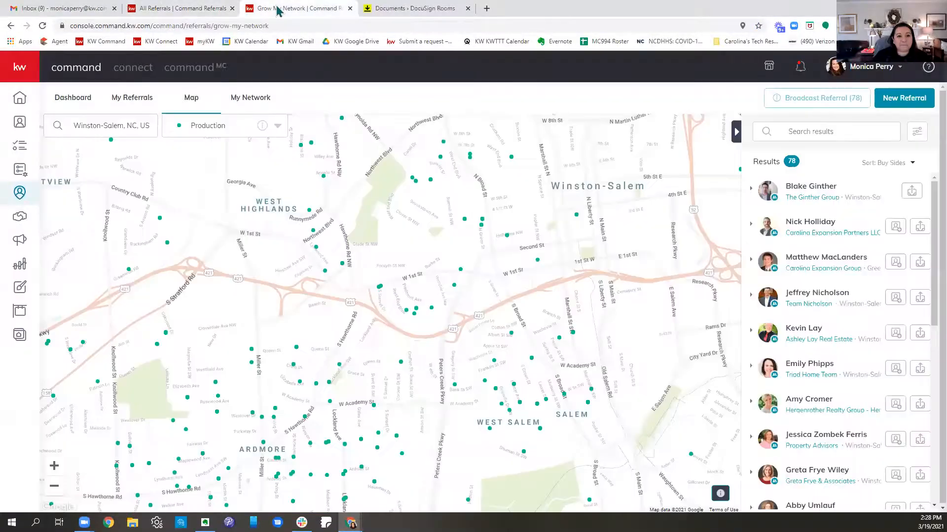